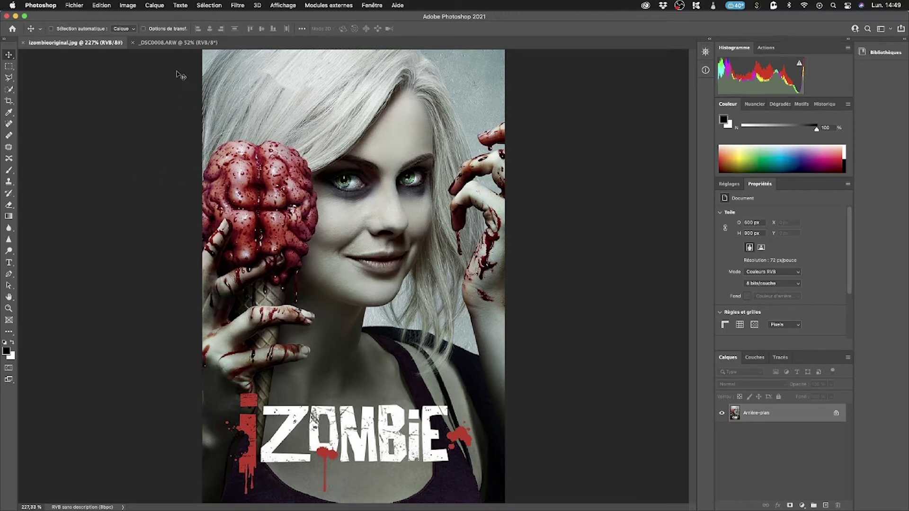
Step: Arrange the izombieoriginal.jpg poster and the _DSC0008.ARW portrait side by side as two vertical tiles
left_click(173, 44)
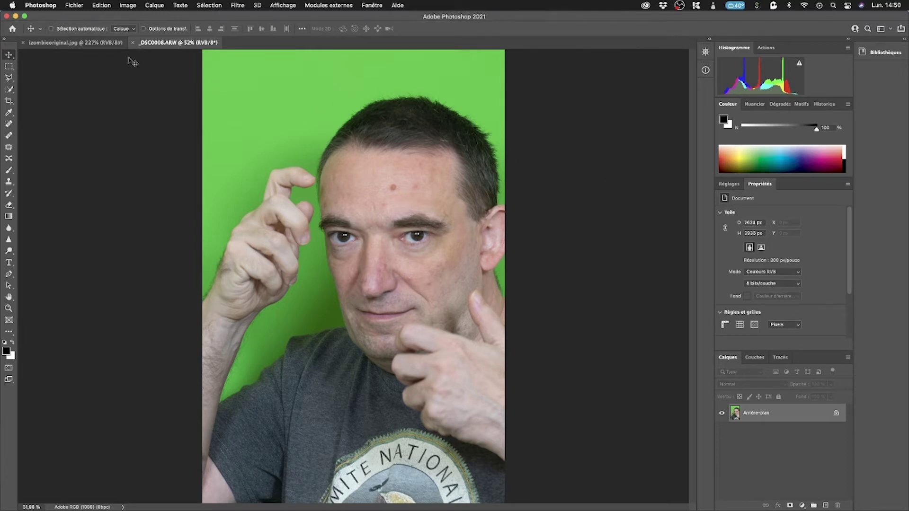
left_click(81, 42)
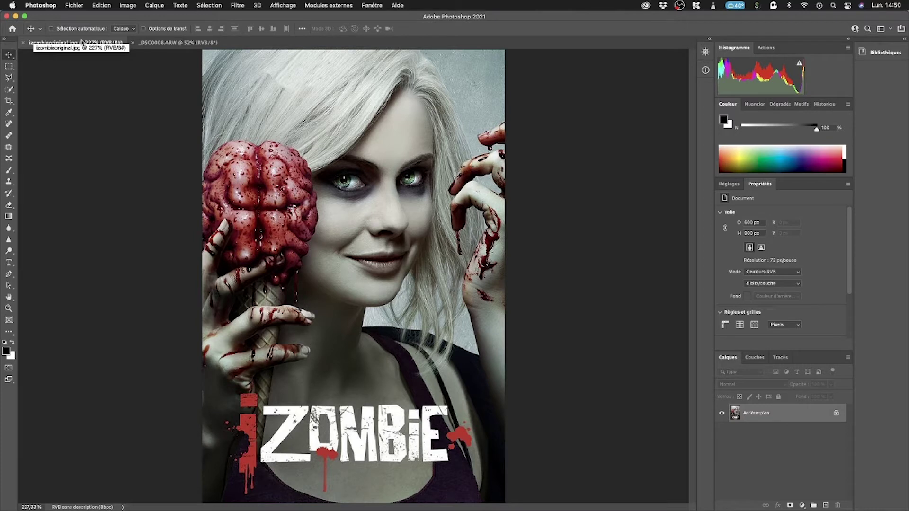
left_click(184, 43)
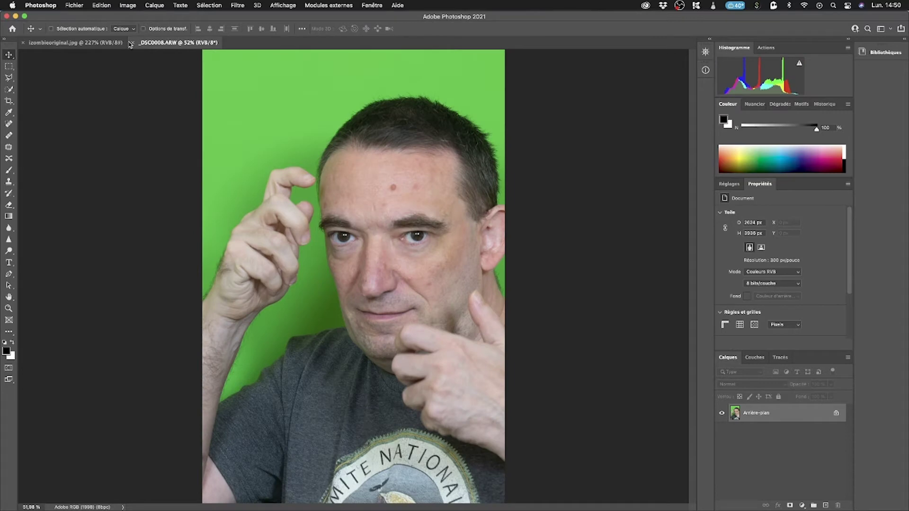
left_click(93, 43)
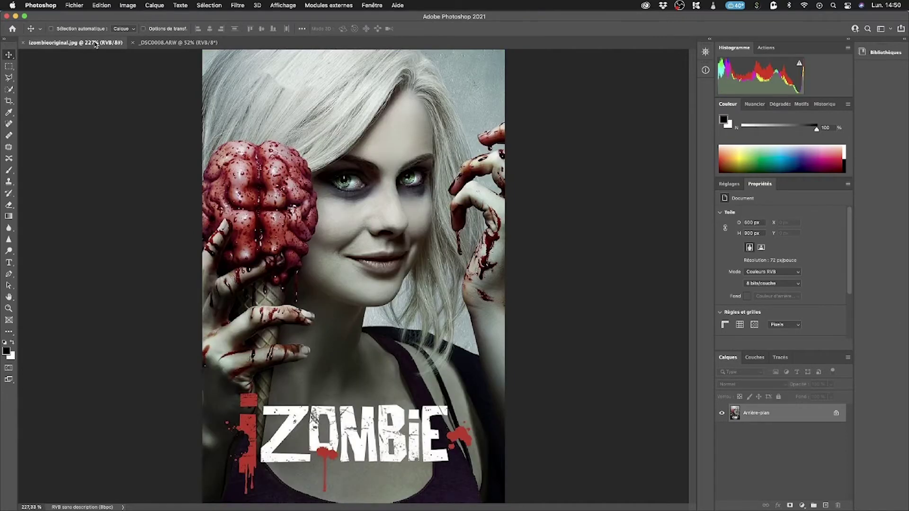
left_click(372, 6)
mouse_move(452, 26)
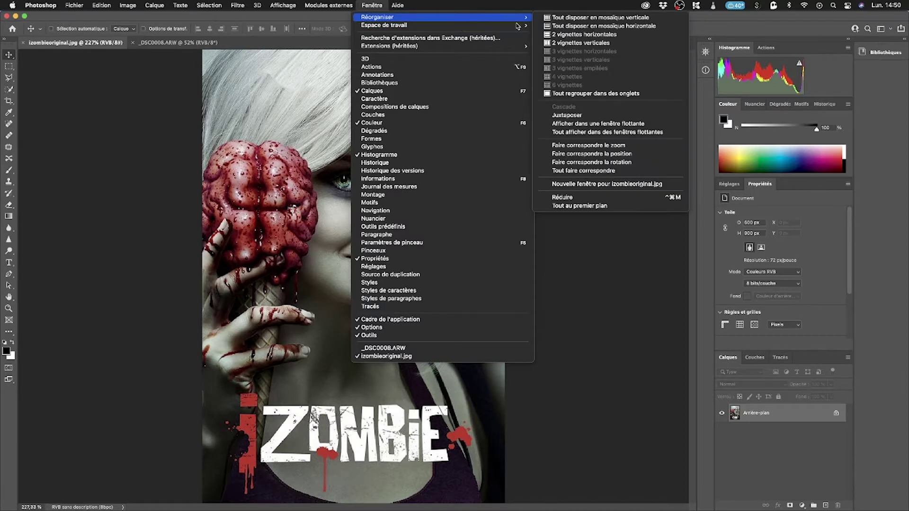
left_click(581, 43)
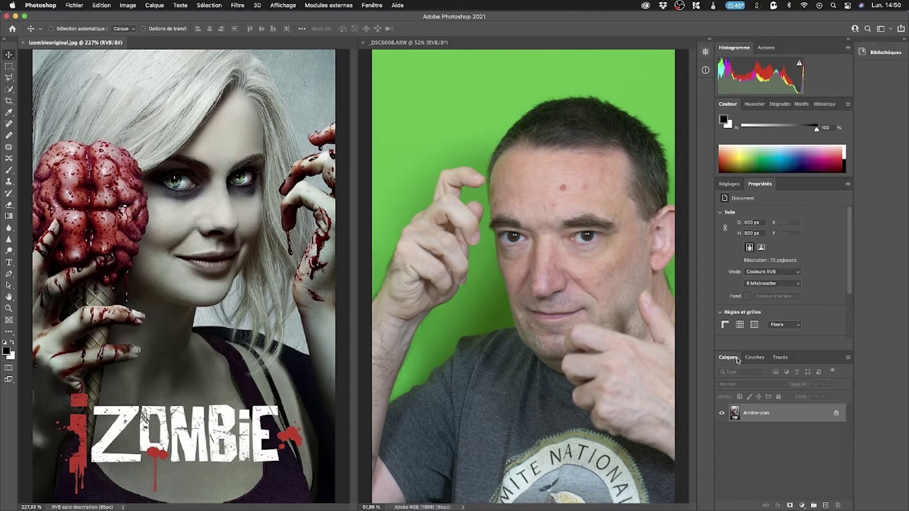
Step: Convert the poster's background in izombieoriginal.jpg into a regular layer and duplicate it as Calque 0 copie
double_click(763, 413)
left_click(556, 237)
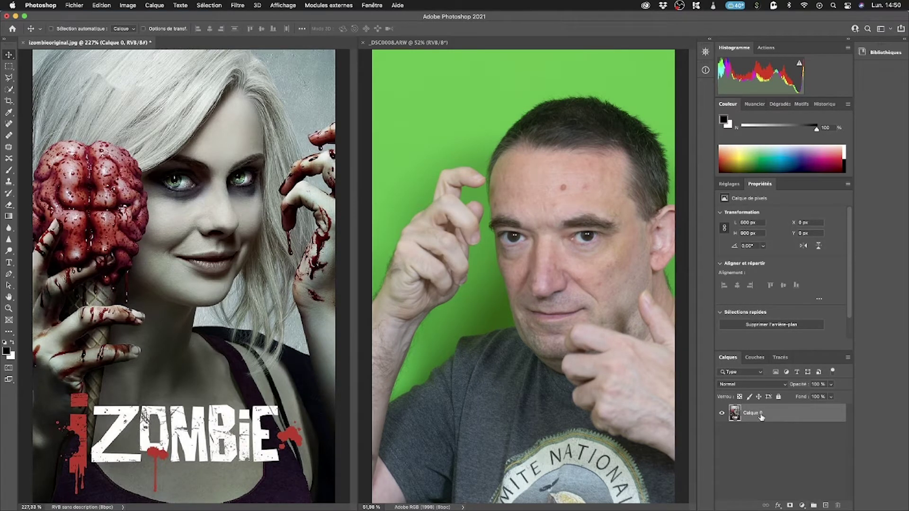
right_click(761, 416)
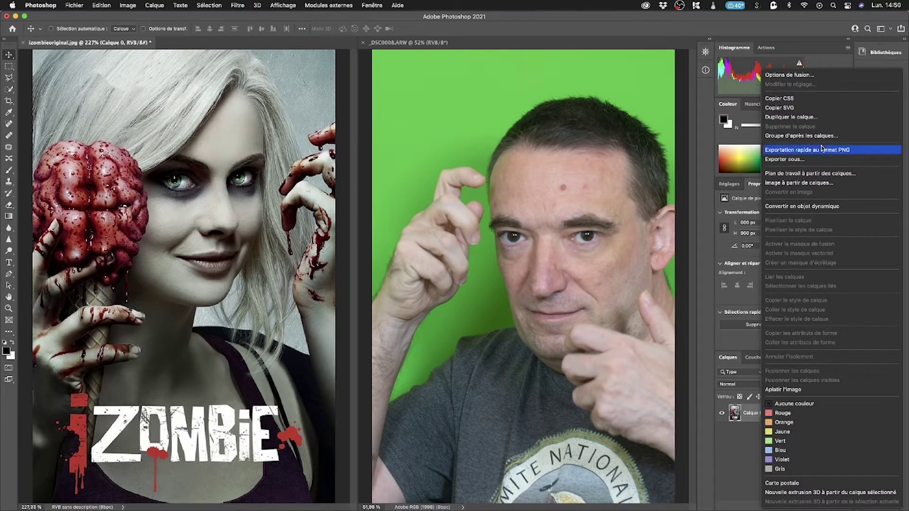
left_click(792, 116)
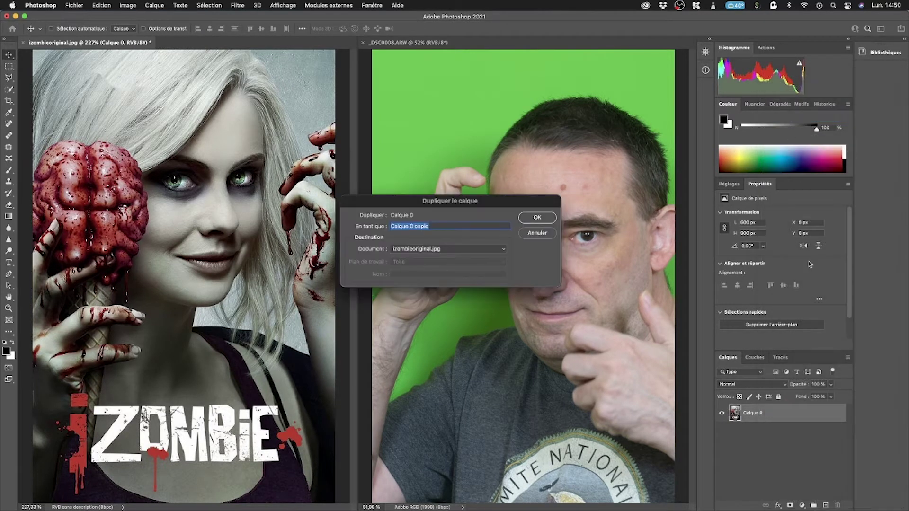
left_click(540, 217)
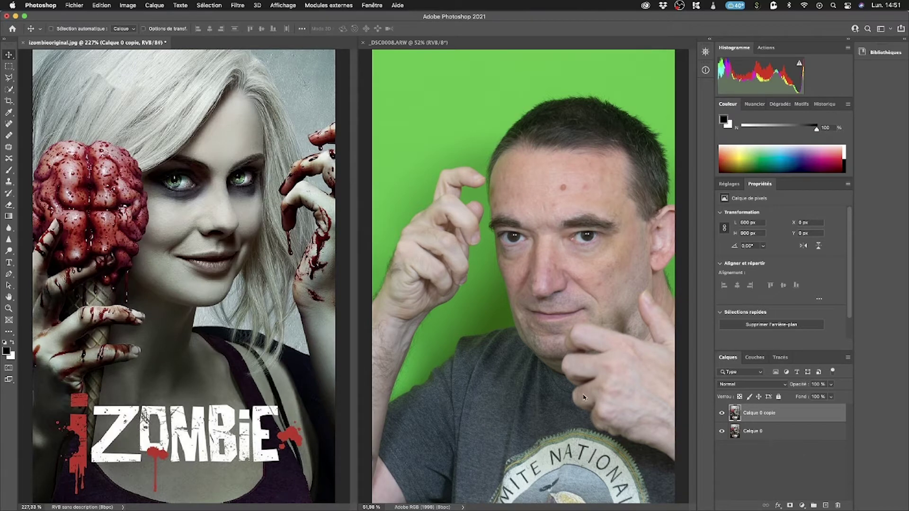
Step: Select the subject of the _DSC0008.ARW portrait automatically and open the selection in Select and Mask with 100% preview opacity
left_click(374, 55)
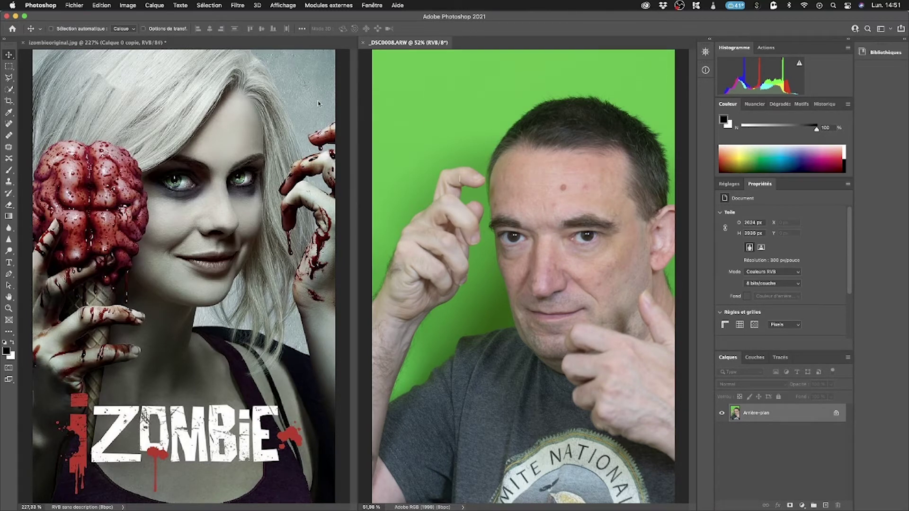
left_click(220, 6)
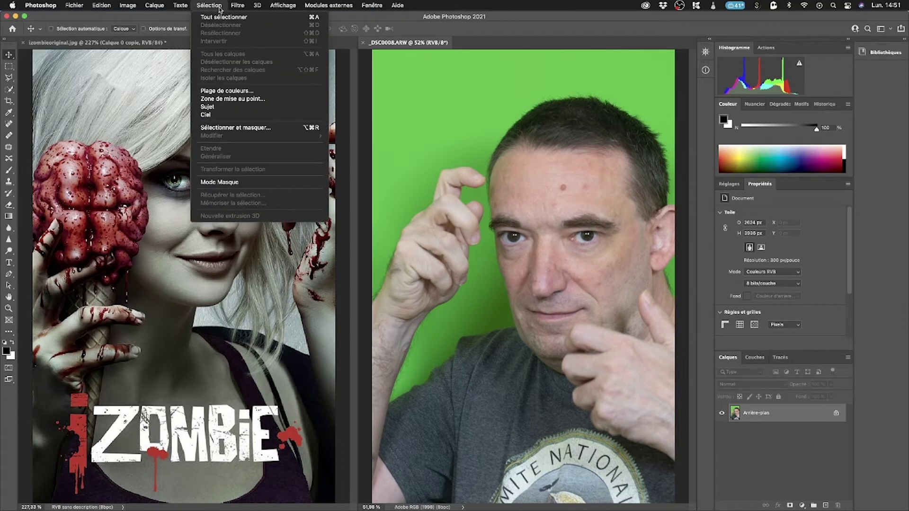
left_click(230, 109)
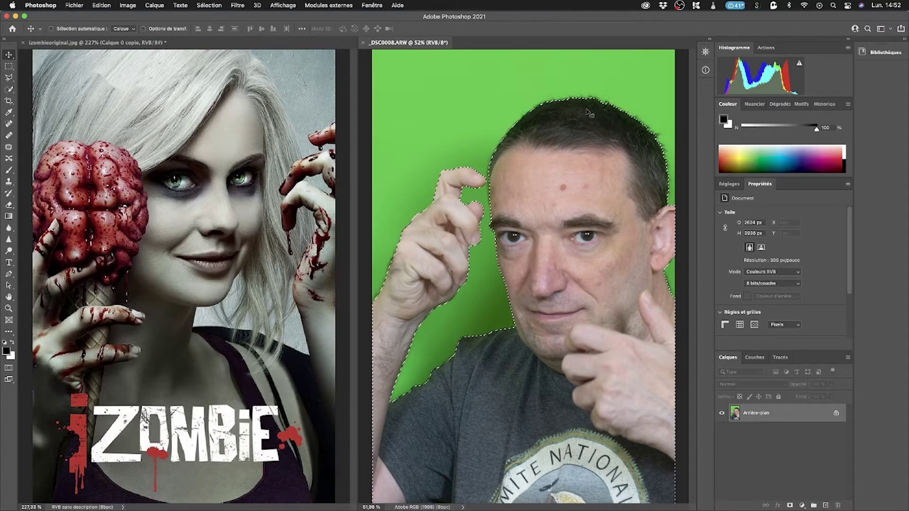
left_click(215, 5)
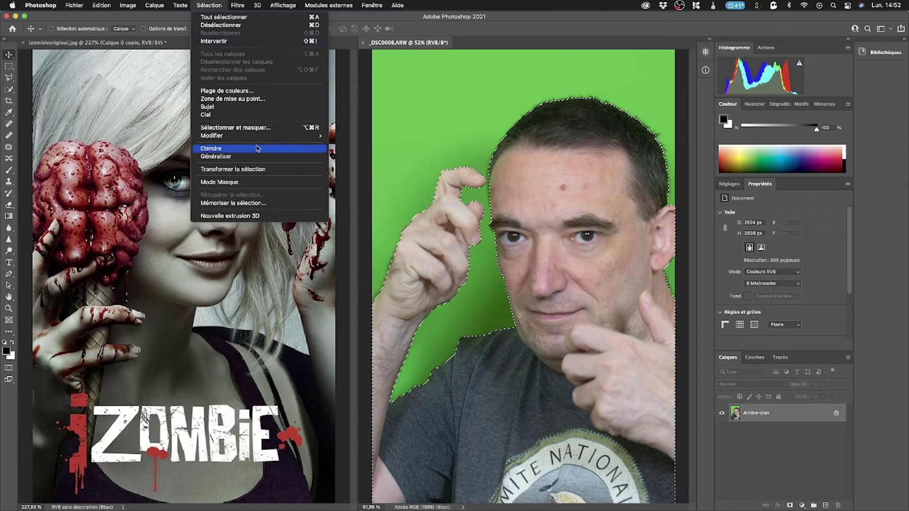
left_click(265, 131)
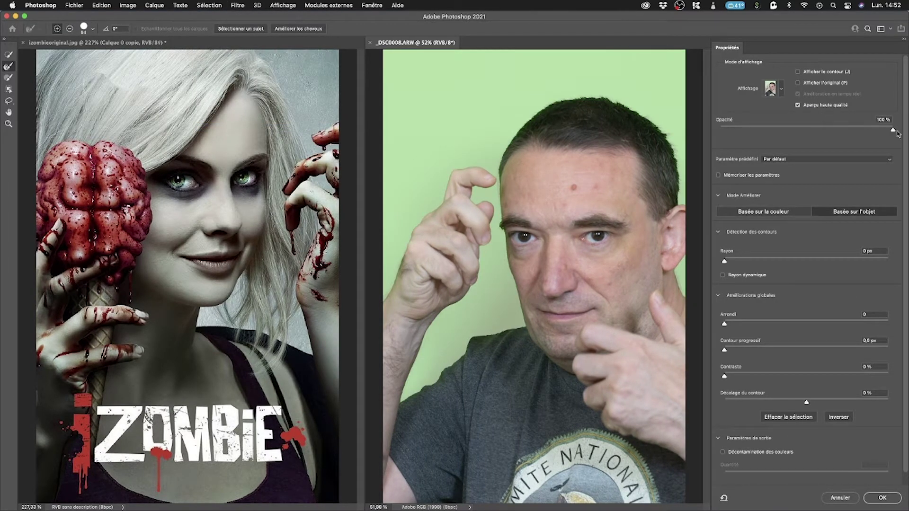
mouse_move(895, 131)
left_mouse_down()
mouse_move(719, 132)
mouse_move(898, 134)
left_mouse_up()
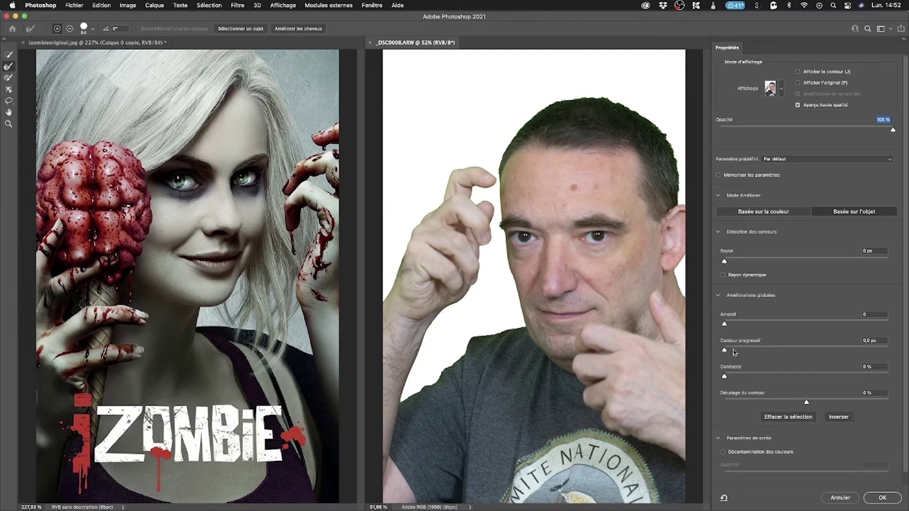
Step: Refine the selection with a 1 px radius, 0.3 px feather, 4% contrast and +26% edge shift
left_click_drag(724, 351, 726, 350)
left_click_drag(724, 262, 730, 264)
left_click_drag(725, 378, 731, 377)
left_click_drag(807, 403, 828, 405)
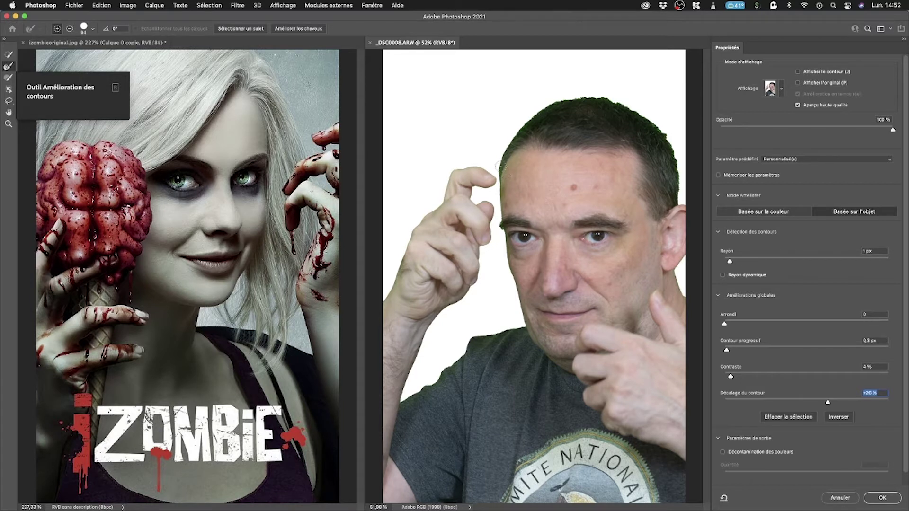
Step: Brush along the man's hairline with the Refine Edge tool and output the selection to a new layer with layer mask
mouse_move(499, 166)
left_mouse_down()
mouse_move(542, 105)
mouse_move(613, 101)
mouse_move(637, 110)
mouse_move(671, 154)
mouse_move(673, 197)
left_mouse_up()
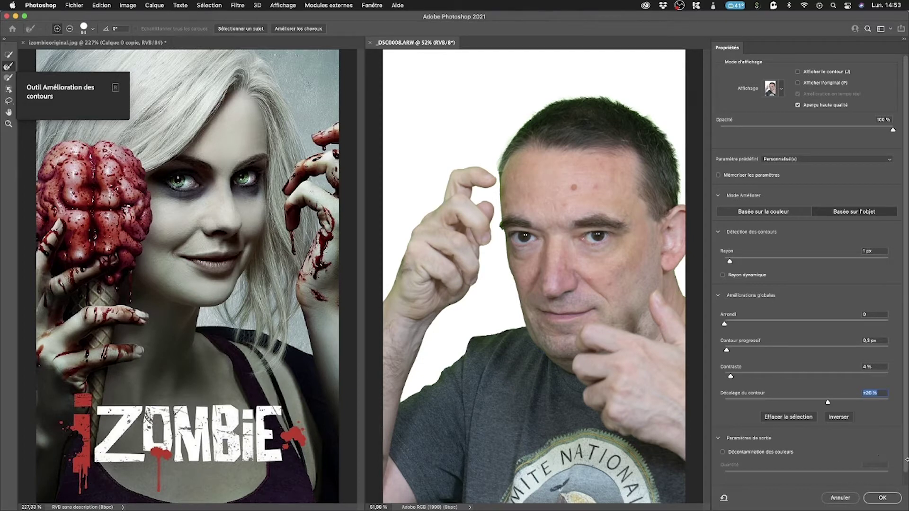
scroll(907, 466, "down", 2)
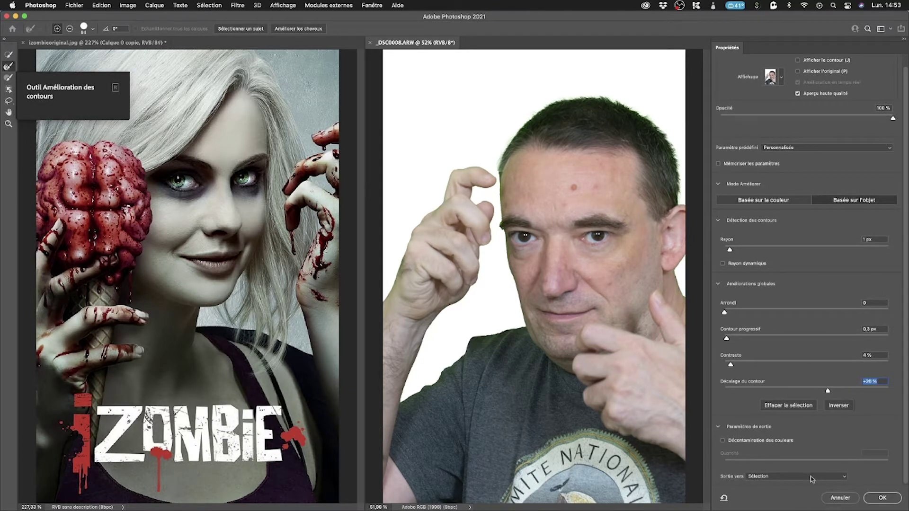
left_click(789, 479)
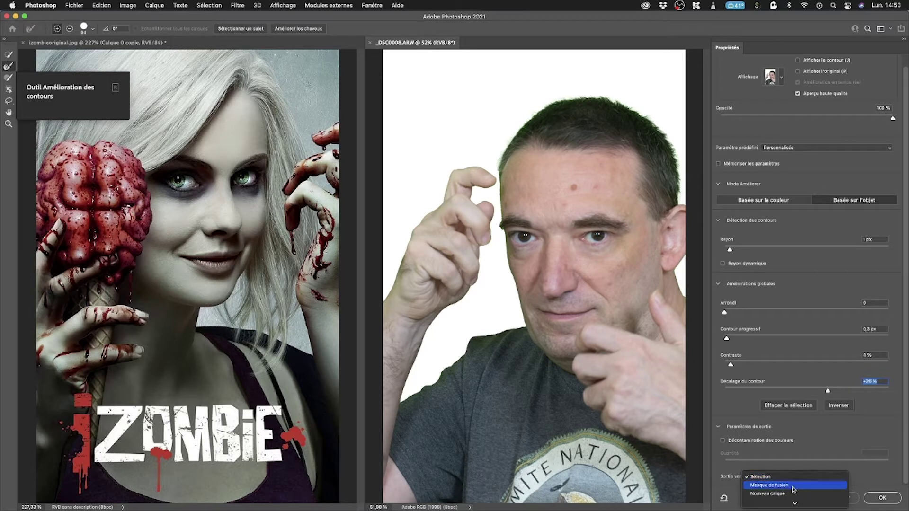
scroll(793, 490, "down", 2)
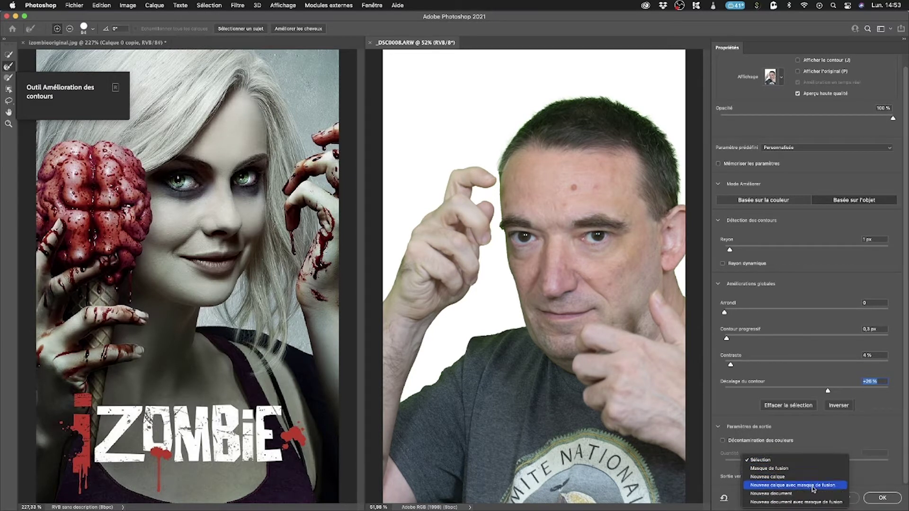
left_click(813, 485)
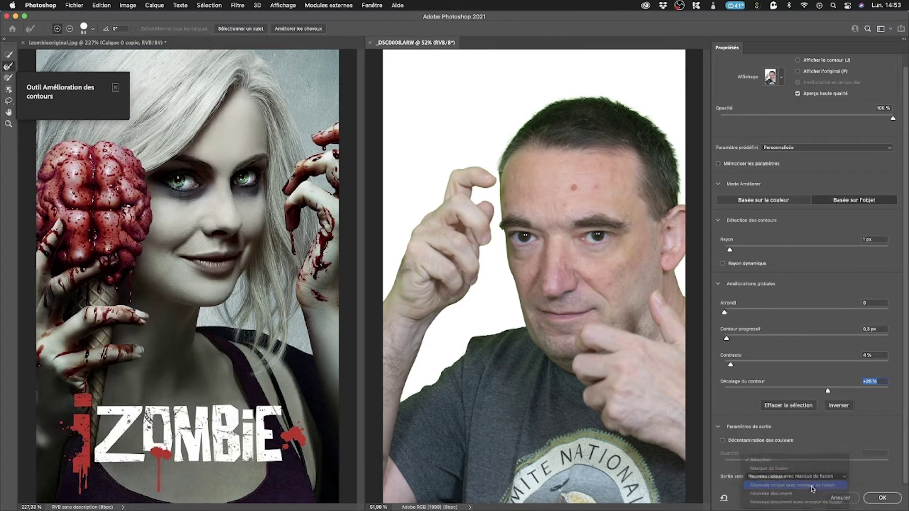
left_click(882, 498)
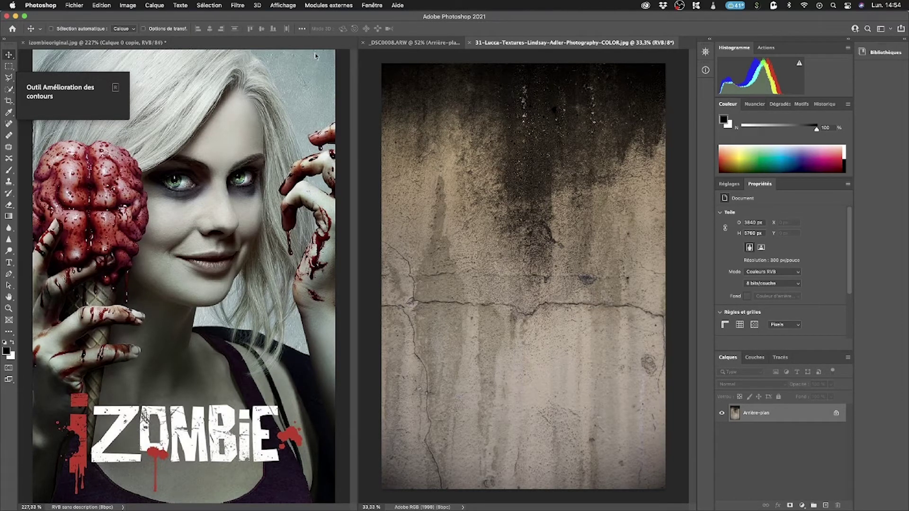
Step: Rotate the wall texture image by 180°
left_click(128, 5)
mouse_move(171, 89)
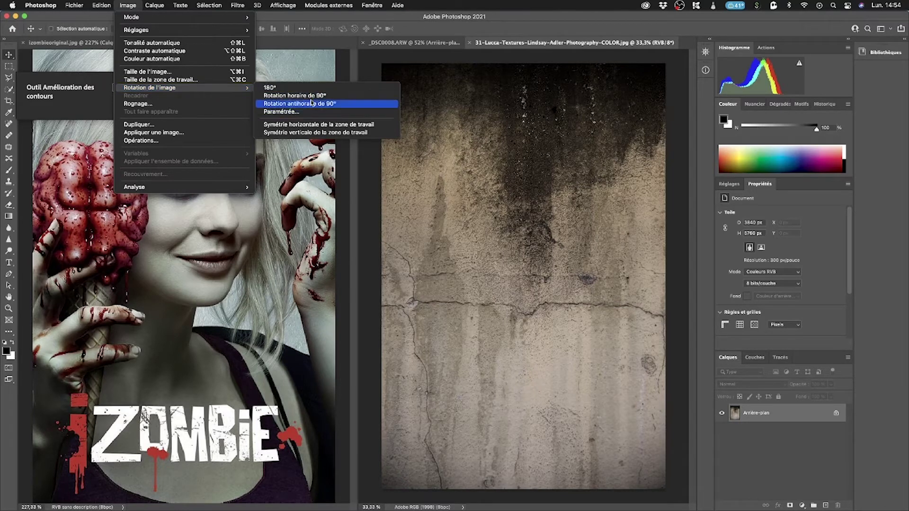
left_click(281, 88)
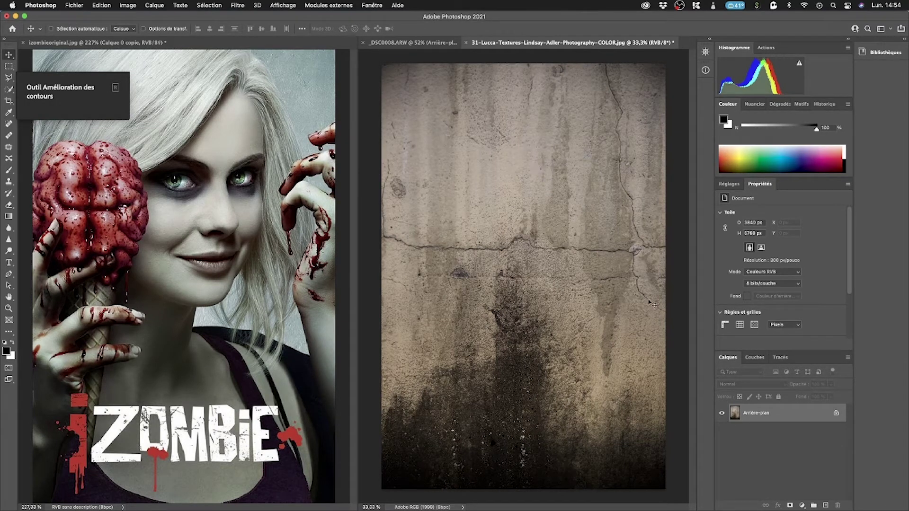
Step: Duplicate the wall texture's background layer into the _DSC0008.ARW document
right_click(752, 412)
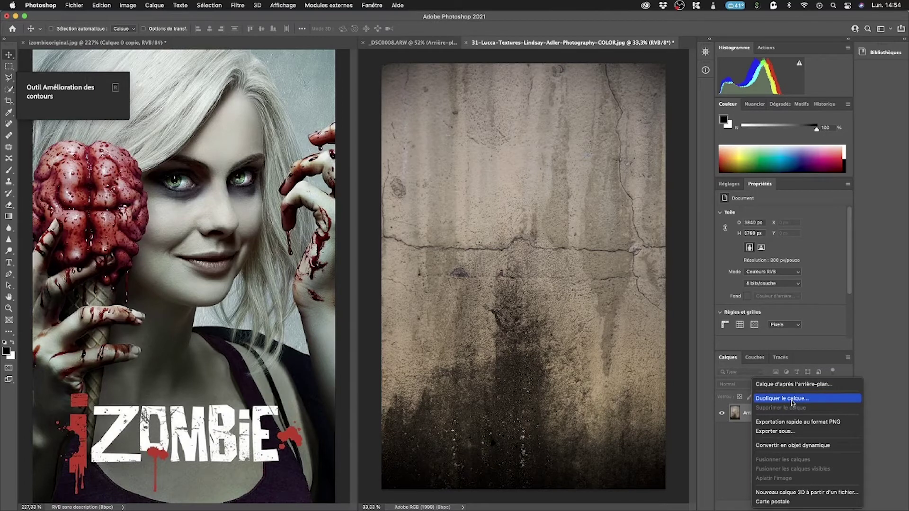
left_click(792, 400)
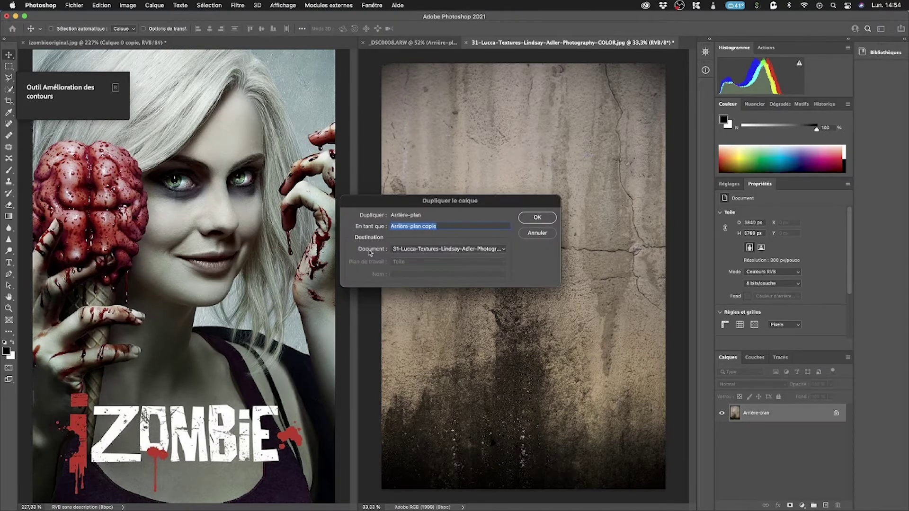
left_click(483, 251)
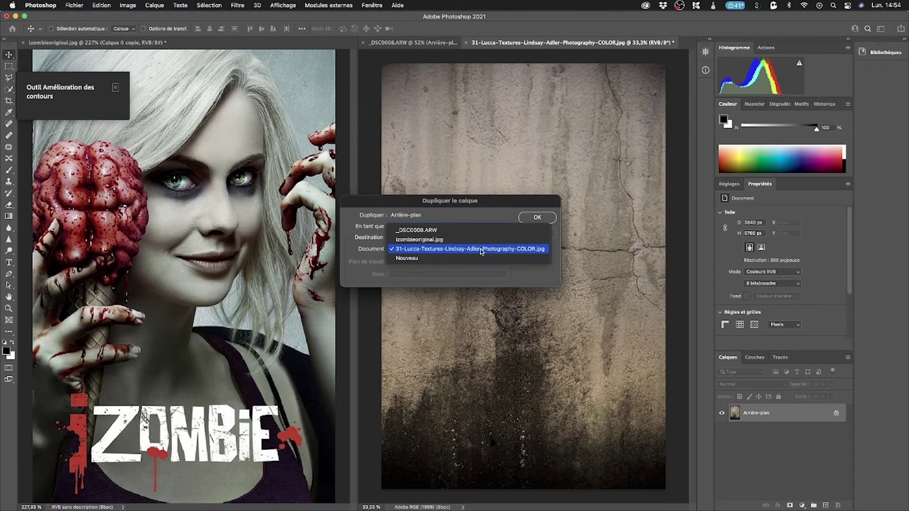
left_click(435, 231)
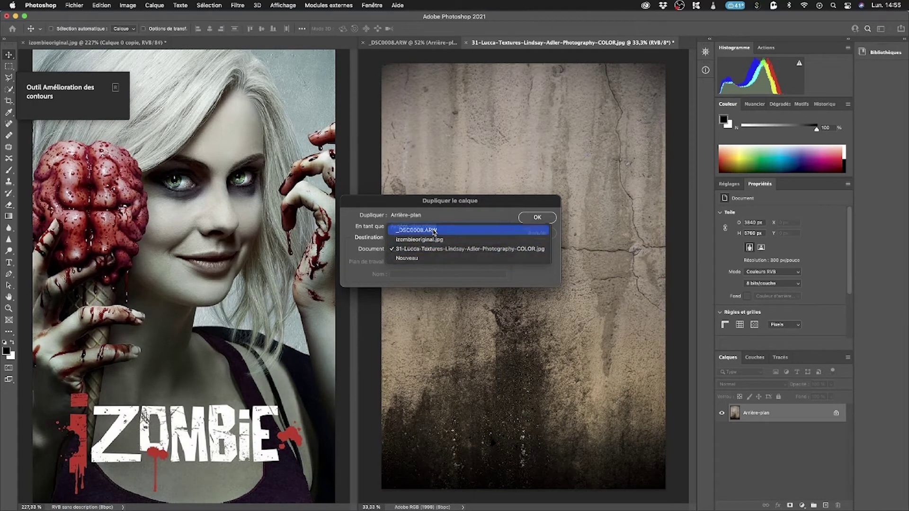
left_click(537, 218)
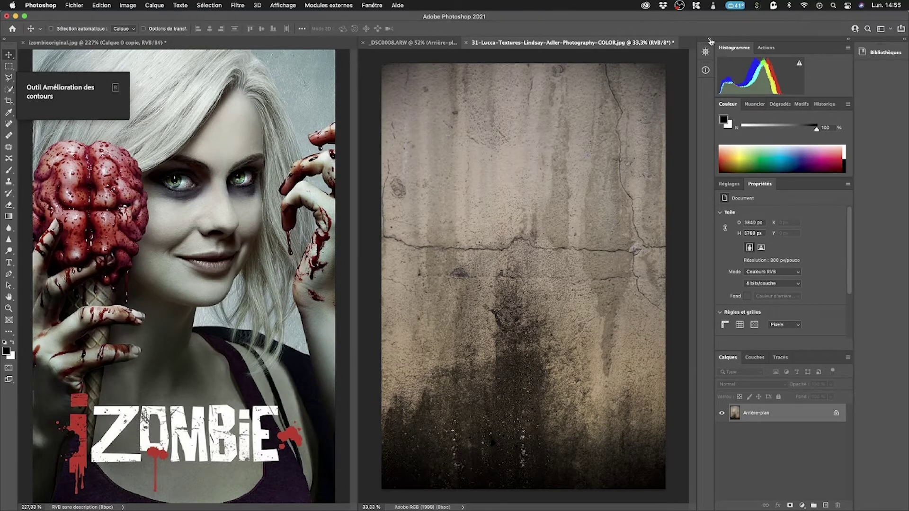
Step: Close the wall texture image and move the texture layer below the masked portrait layer in _DSC0008.ARW
left_click(465, 44)
left_click(466, 214)
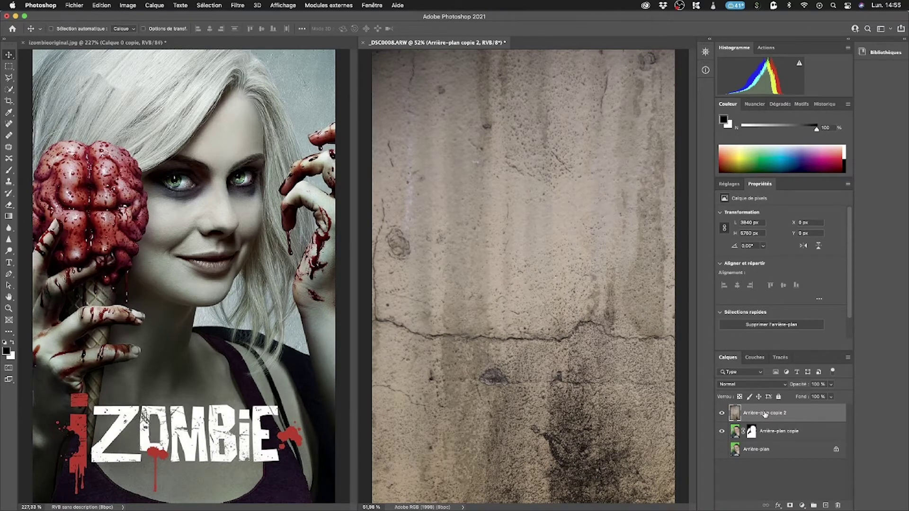
left_click_drag(765, 415, 764, 438)
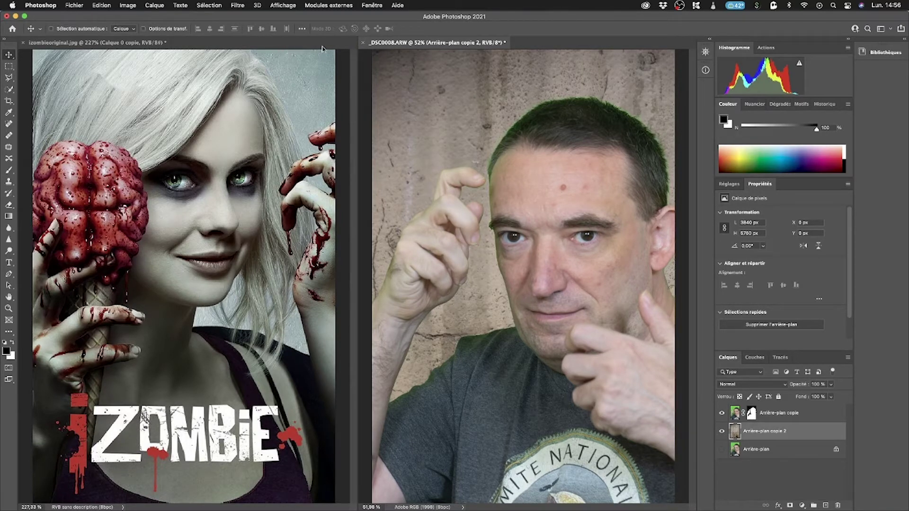
Step: Apply a Gaussian Blur with a 27.5-pixel radius to the wall texture layer
left_click(238, 6)
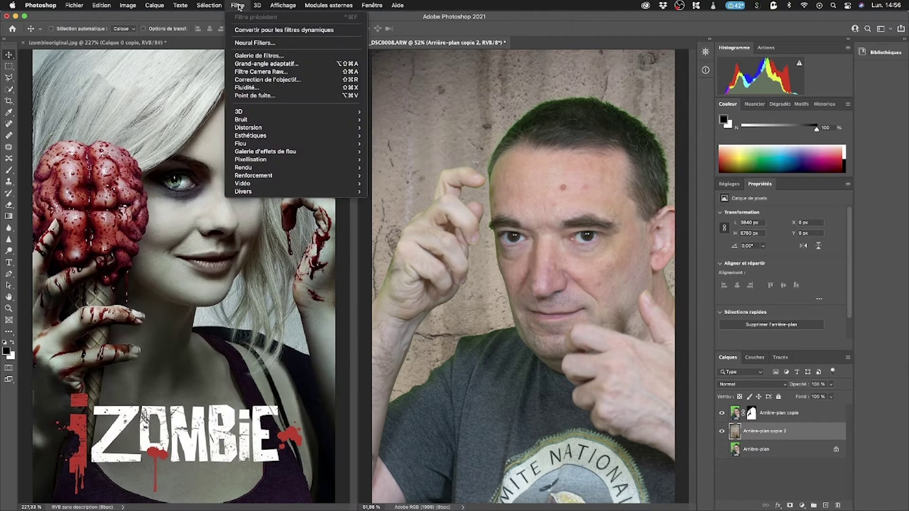
mouse_move(344, 156)
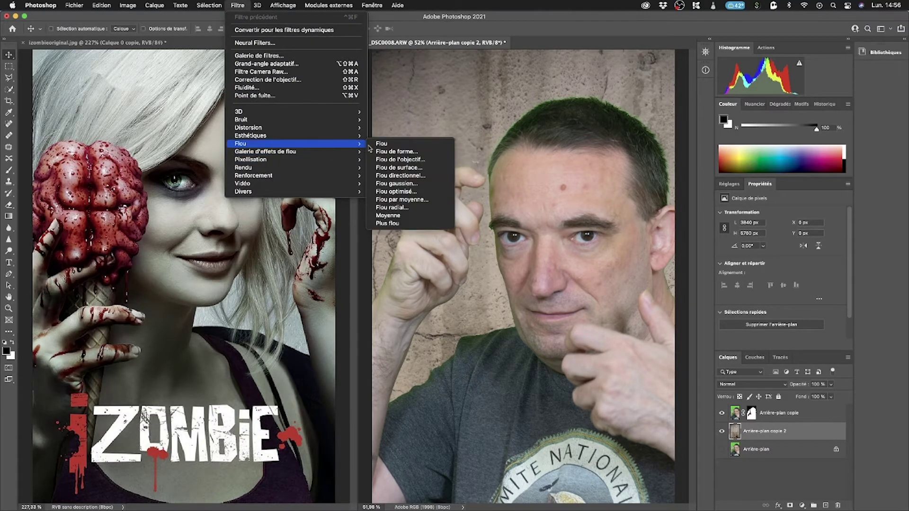
left_click(398, 183)
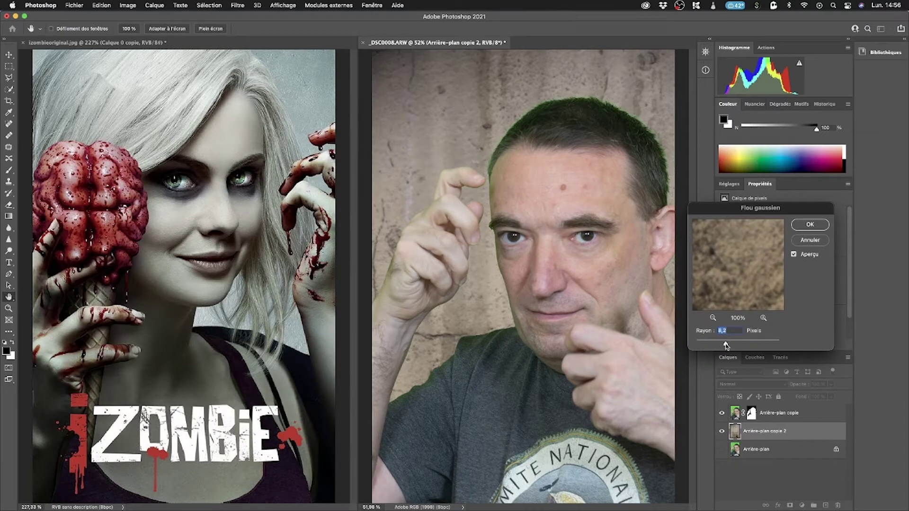
mouse_move(728, 345)
left_mouse_down()
mouse_move(744, 345)
mouse_move(735, 346)
left_mouse_up()
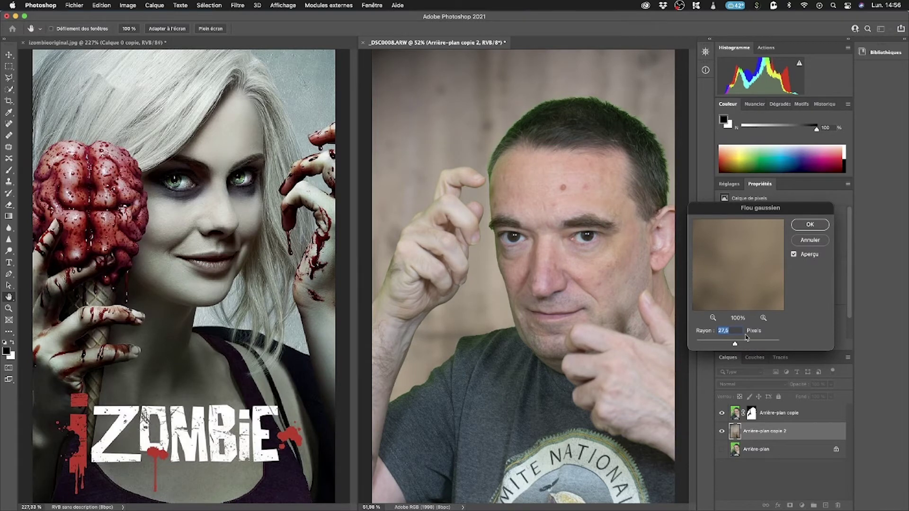
left_click(805, 225)
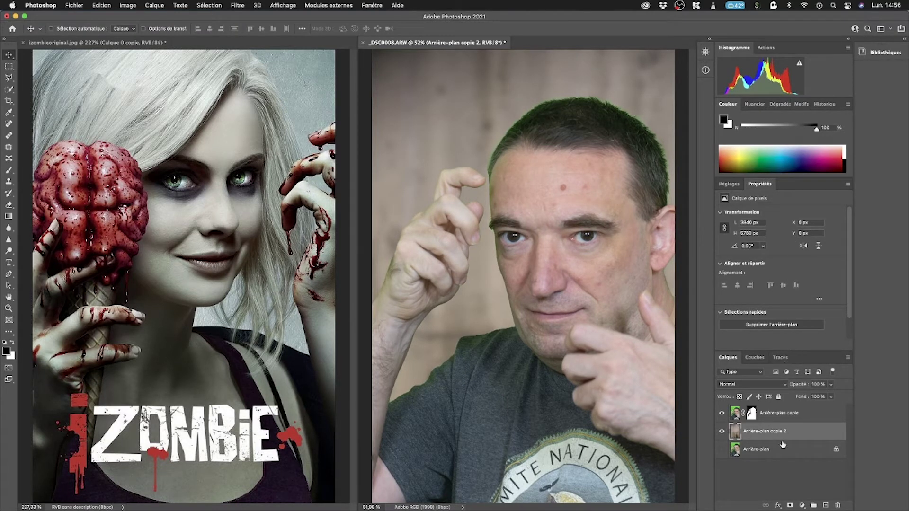
Step: Add a Hue/Saturation adjustment above the wall texture layer with saturation -74 and hue +117
left_click(802, 505)
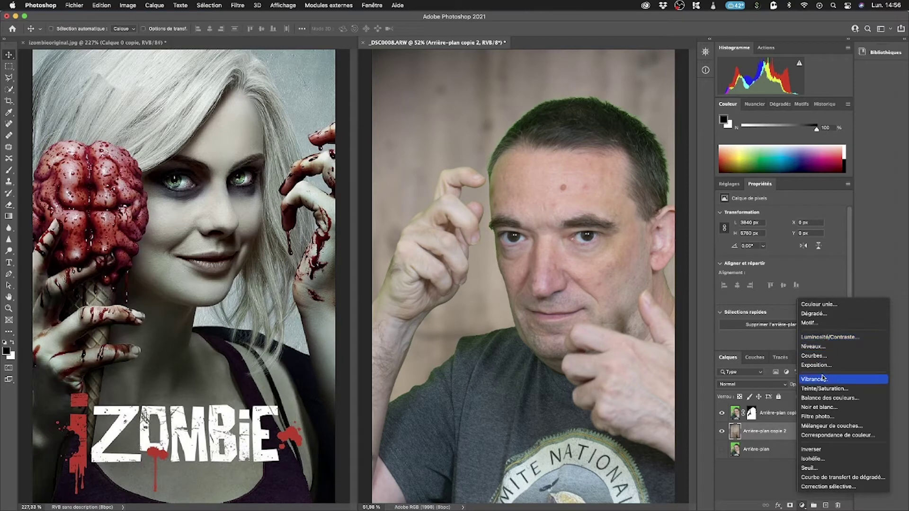
left_click(818, 390)
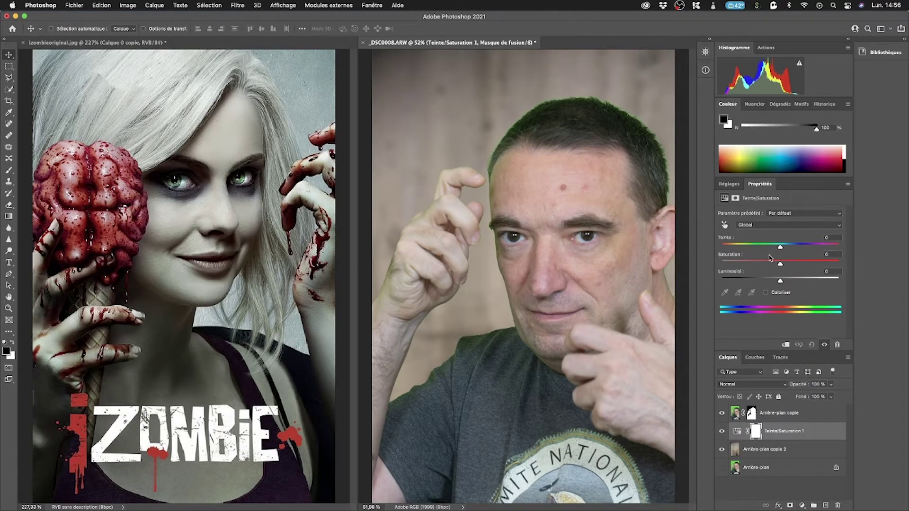
left_click_drag(780, 266, 737, 266)
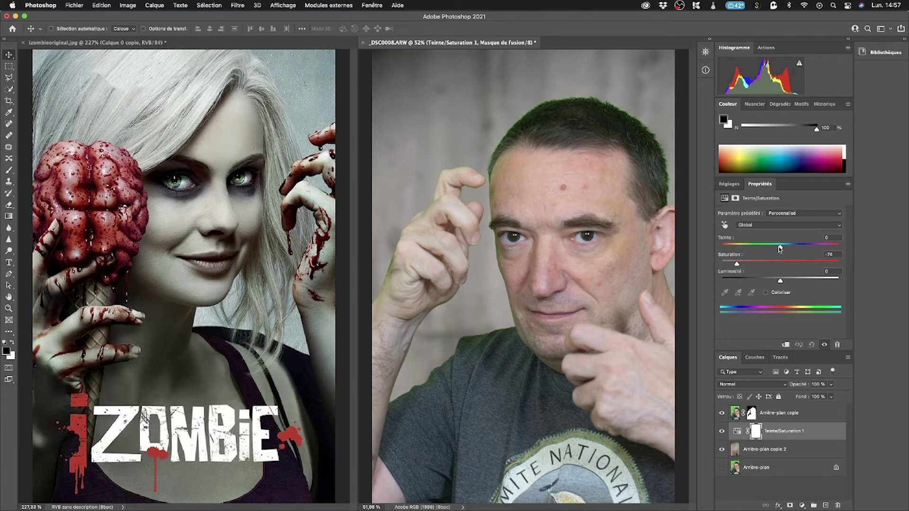
left_click_drag(780, 248, 824, 249)
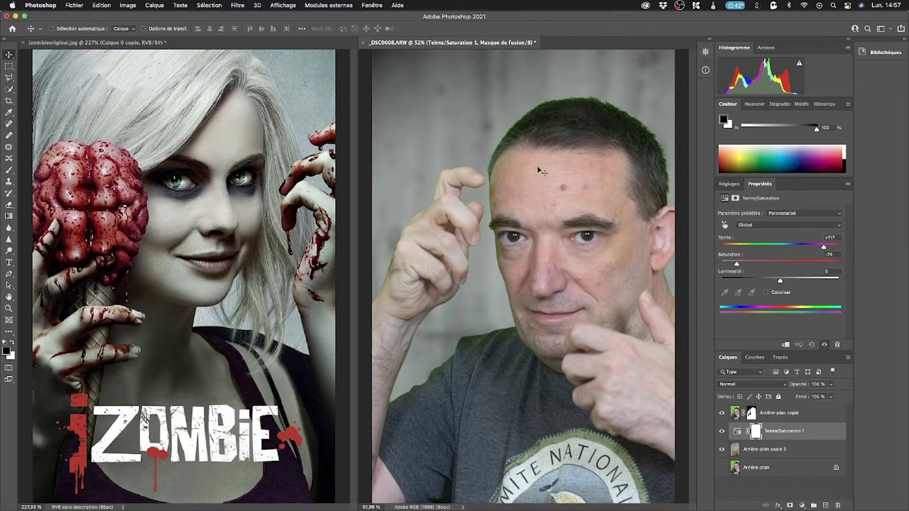
Step: Flip the whole _DSC0008.ARW canvas horizontally
left_click(128, 5)
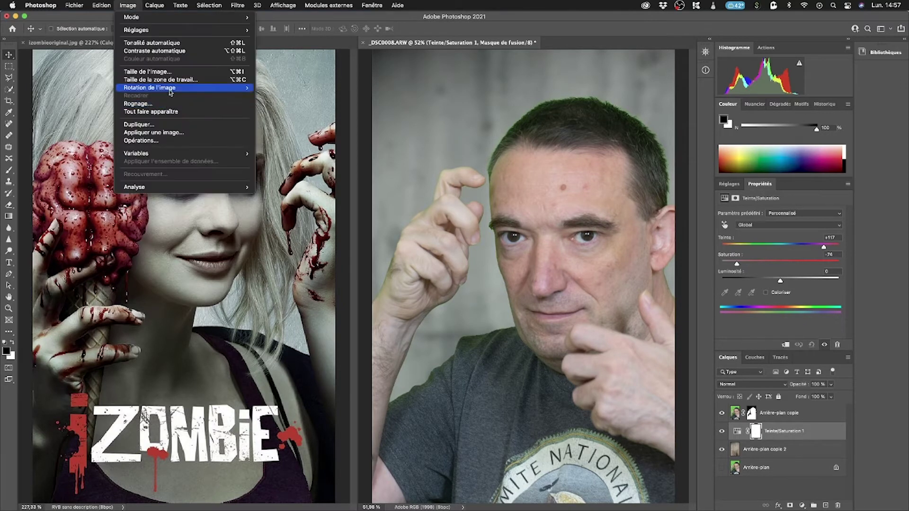
mouse_move(171, 92)
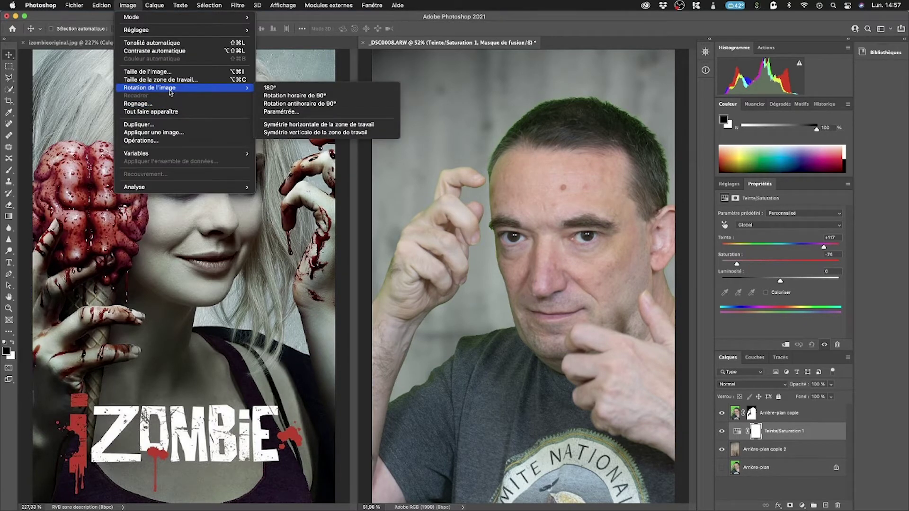
left_click(351, 125)
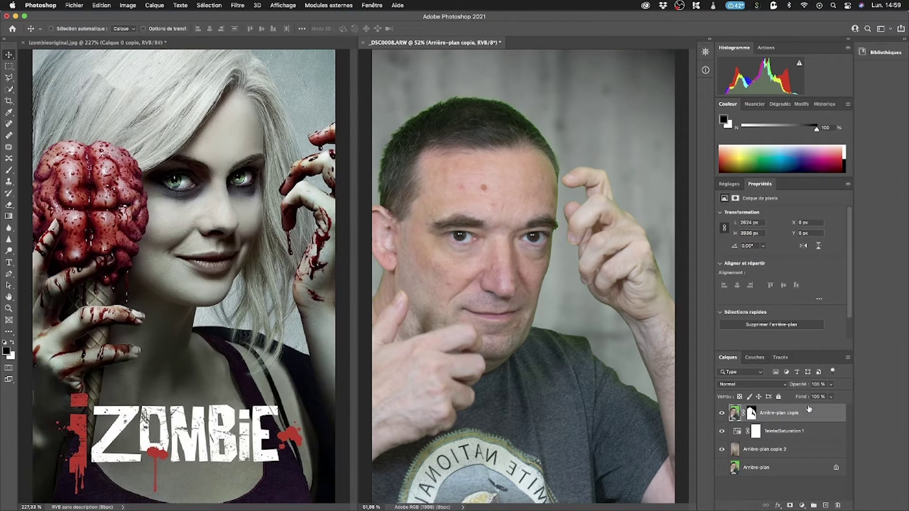
Step: Add a Hue/Saturation adjustment with saturation -50 above the masked portrait layer, clip it to that layer and compare before and after
left_click(802, 505)
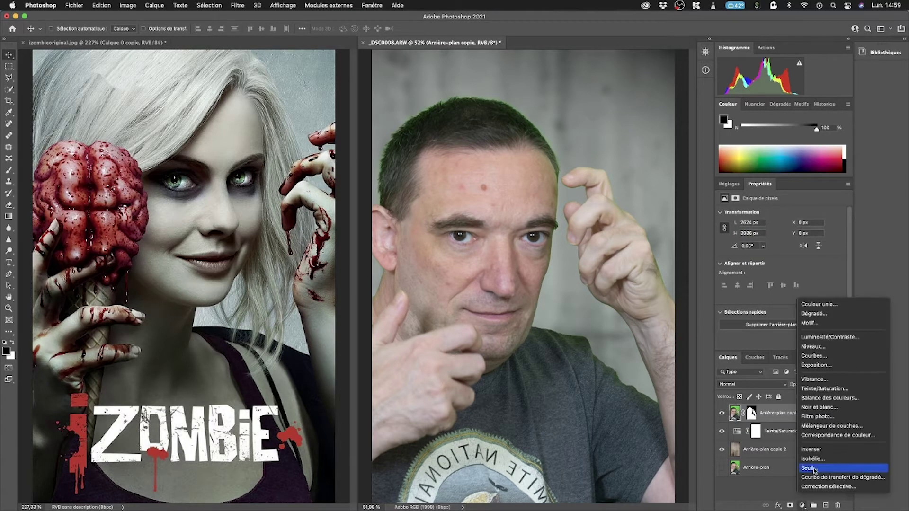
left_click(841, 392)
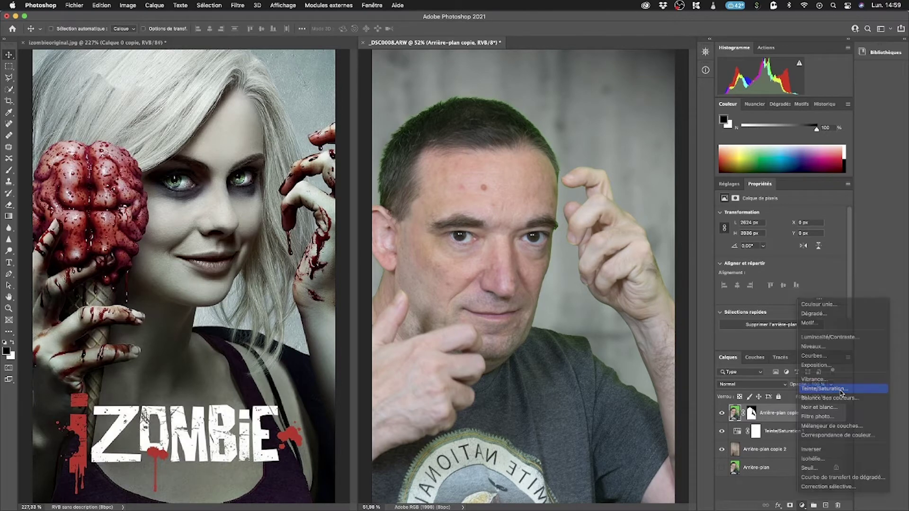
left_click_drag(780, 265, 751, 267)
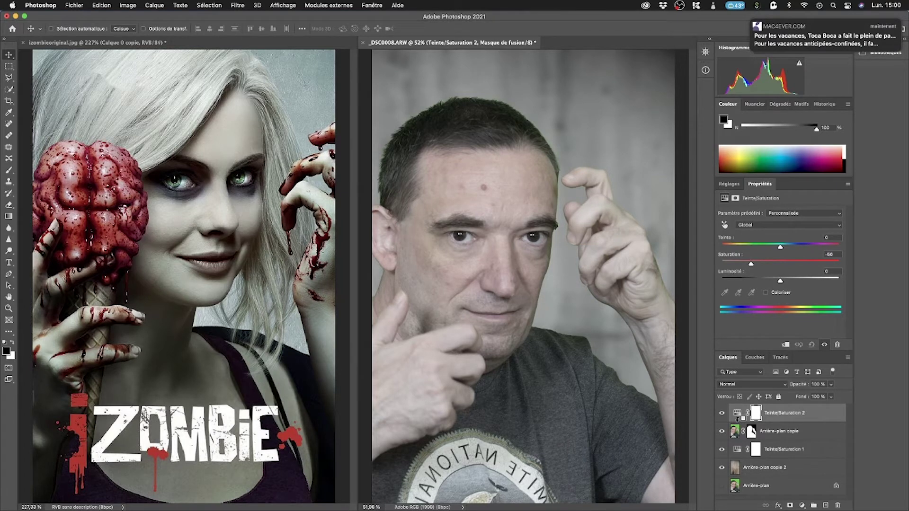
left_click(737, 419, "alt")
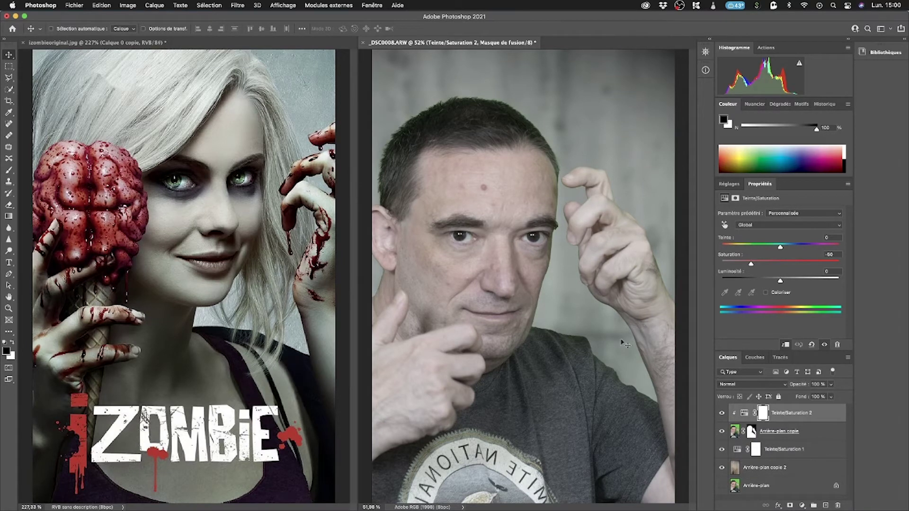
left_click(722, 413)
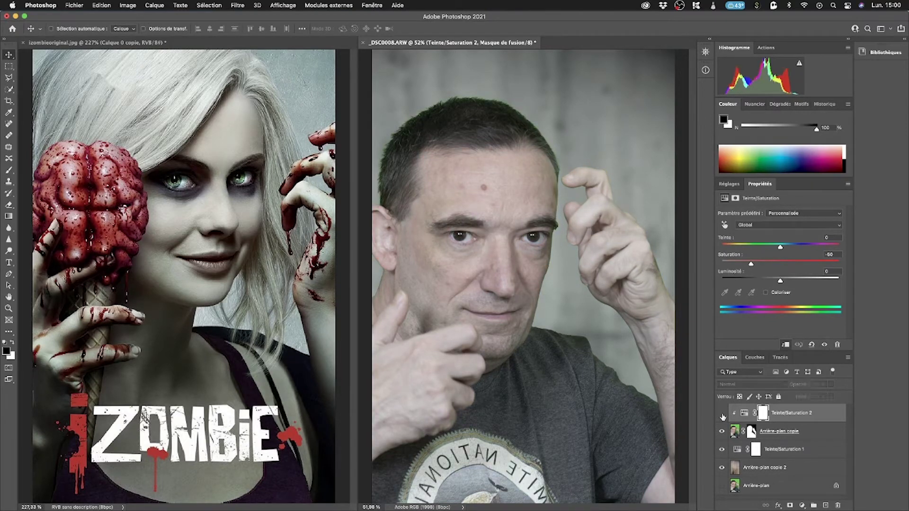
left_click(722, 415)
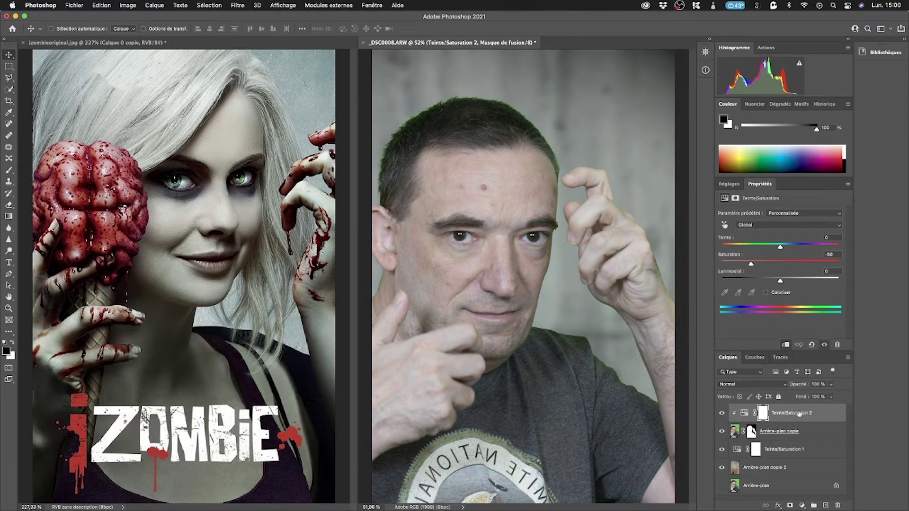
left_click(721, 415)
left_click(722, 415)
Step: Stamp all visible layers into a new layer and move it to the top of the layer stack
left_click(734, 431)
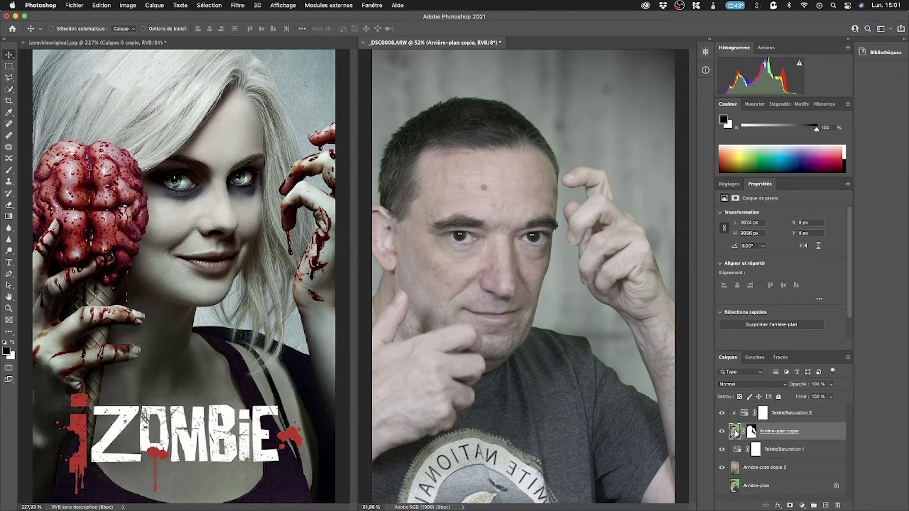
key("super")
key("super+alt+shift+e")
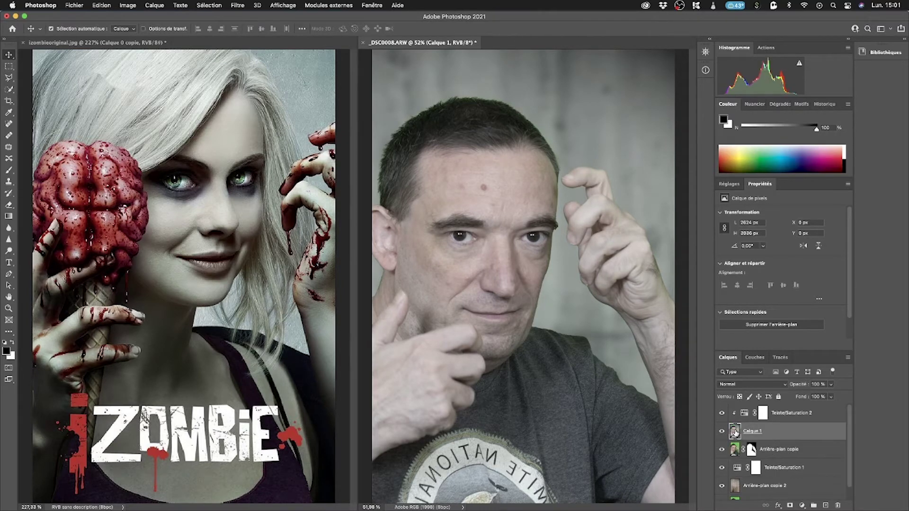
left_click_drag(735, 432, 744, 410)
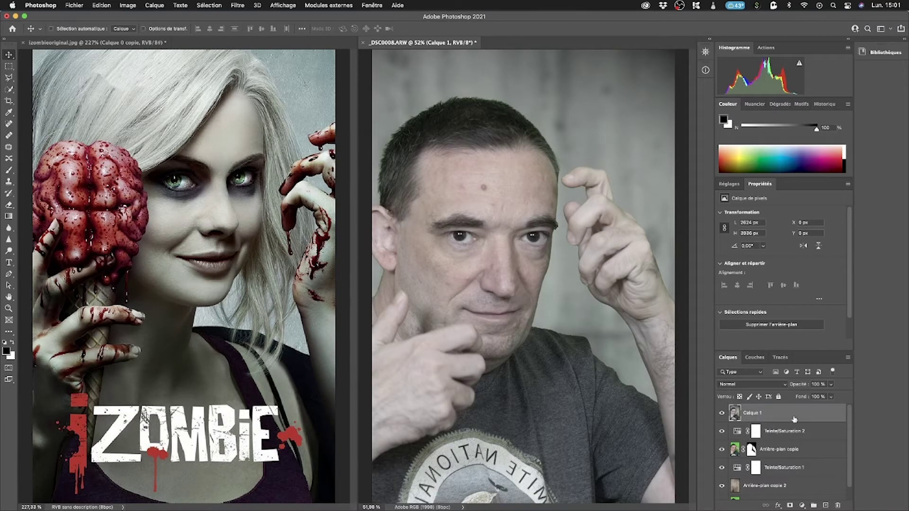
Step: Make two duplicates of the stamped layer
right_click(745, 416)
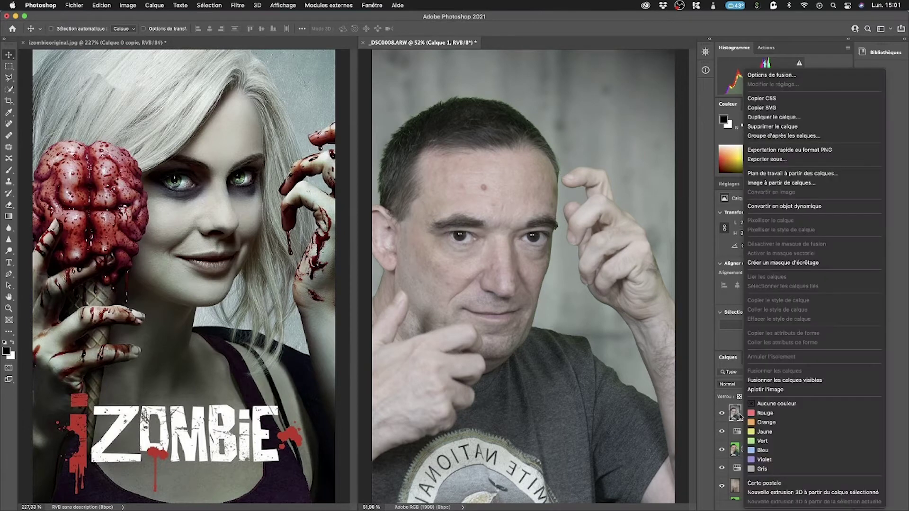
left_click(773, 119)
right_click(757, 413)
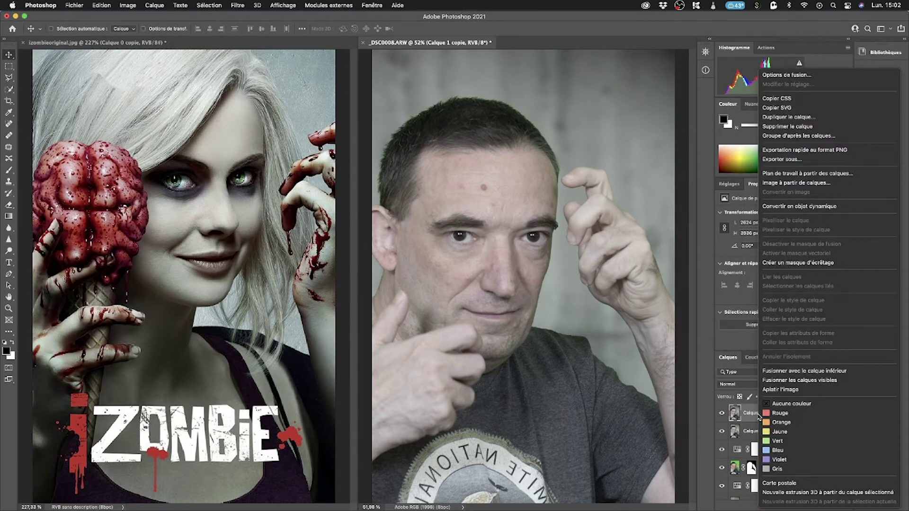
left_click(785, 119)
left_click(544, 219)
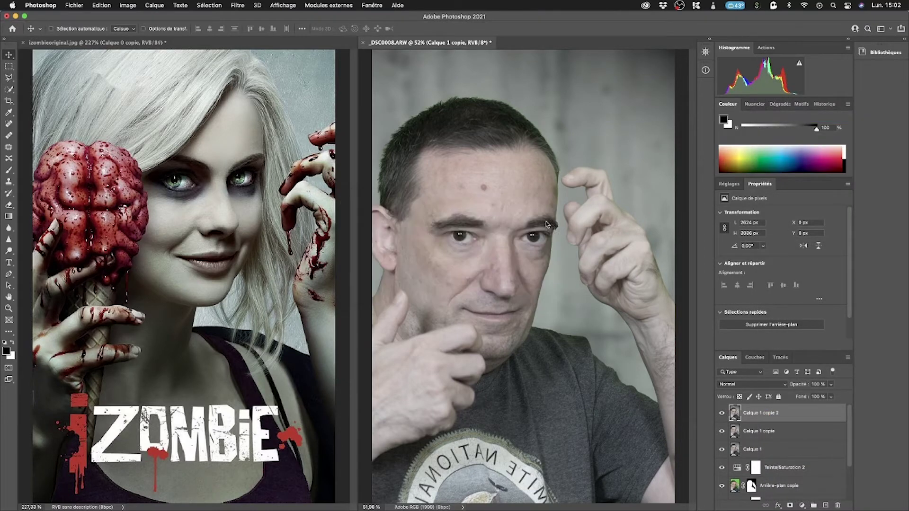
Step: Group the two duplicated layers into a new group named "split frequency"
left_click(762, 431)
left_click(760, 417, "shift")
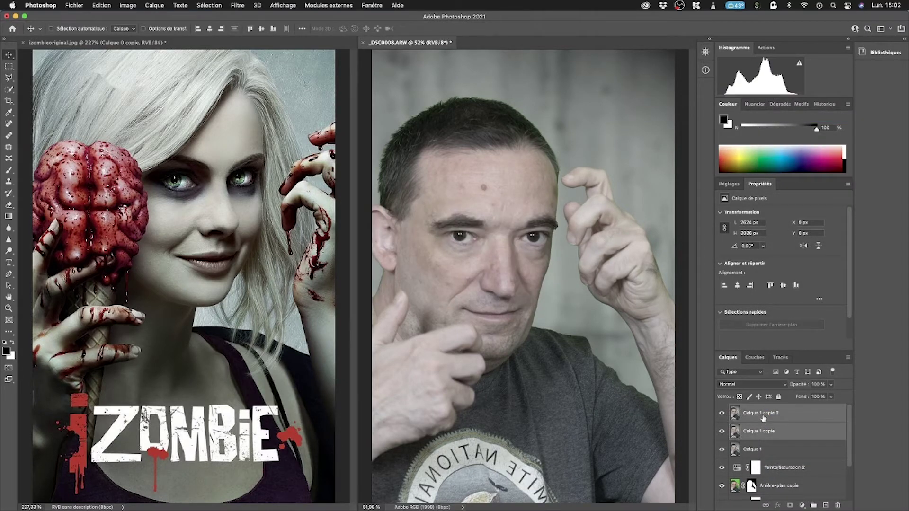
right_click(759, 418)
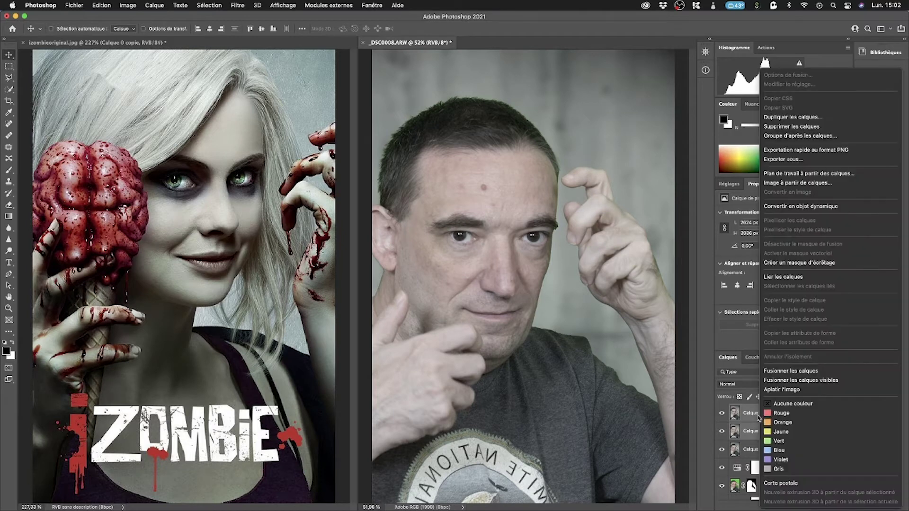
left_click(800, 138)
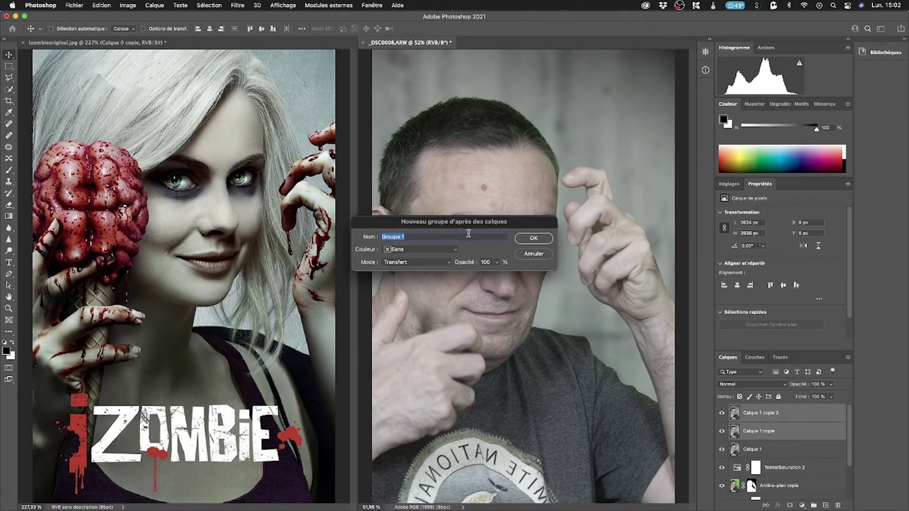
type("split frequency")
left_click(534, 239)
Step: Rename the lower layer in the split frequency group "low frequzency" and the upper one "high frequency"
left_click(732, 410)
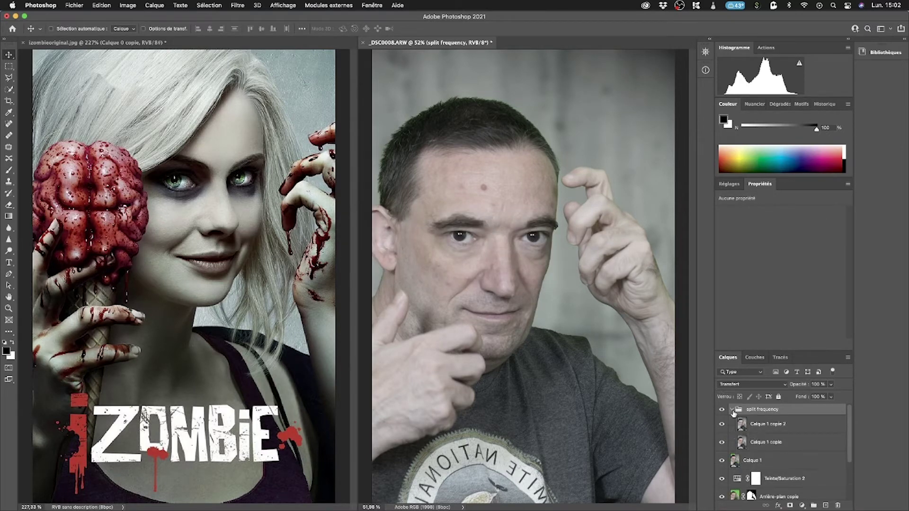
left_click(761, 442)
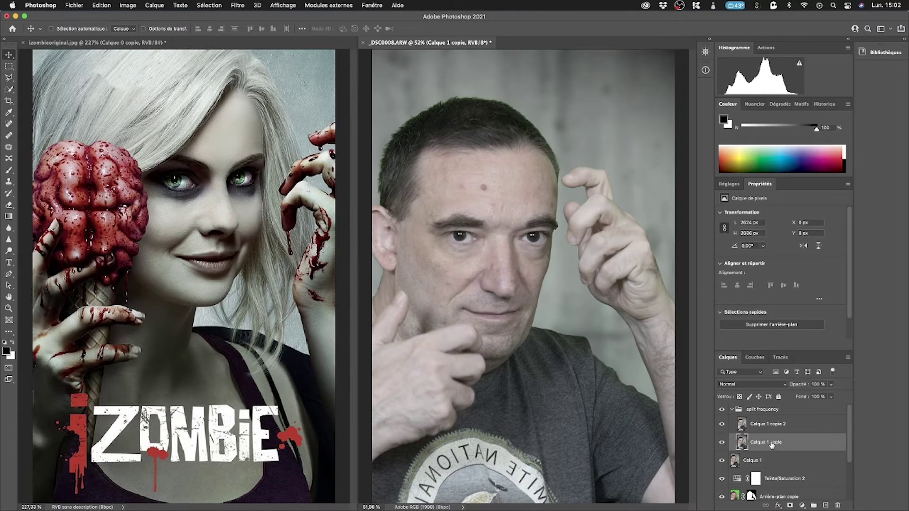
double_click(772, 443)
type("low frequzency")
key("Return")
double_click(773, 424)
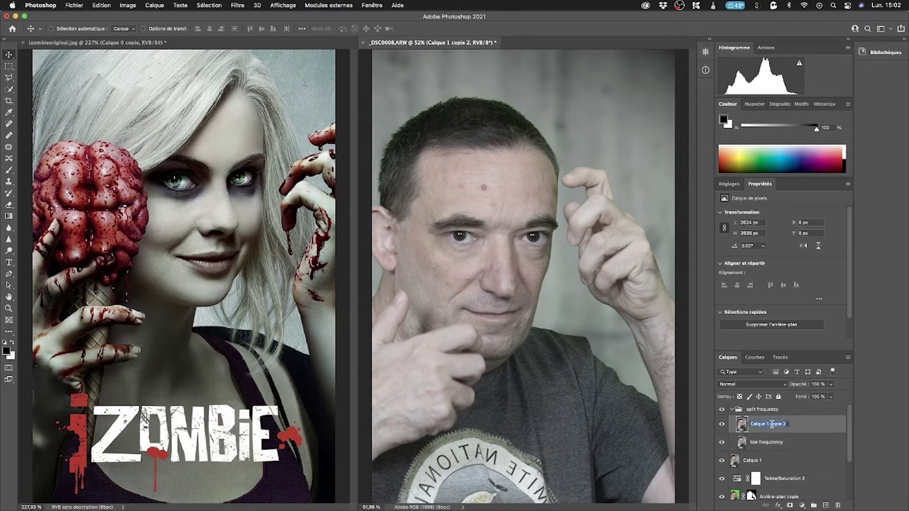
type("high frequency")
key("Return")
Step: Apply a Gaussian blur with a 12-pixel radius to the low frequency layer and check it with the high frequency layer hidden
left_click(770, 441)
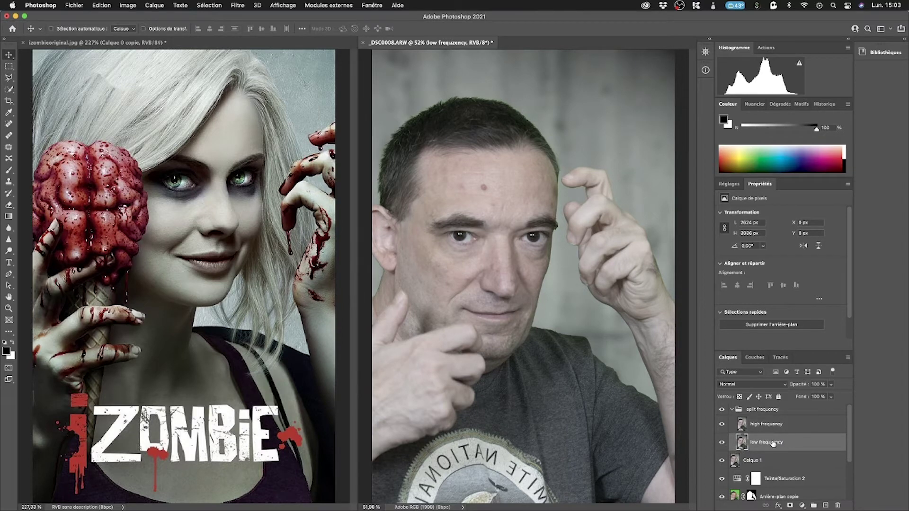
left_click(243, 7)
mouse_move(306, 151)
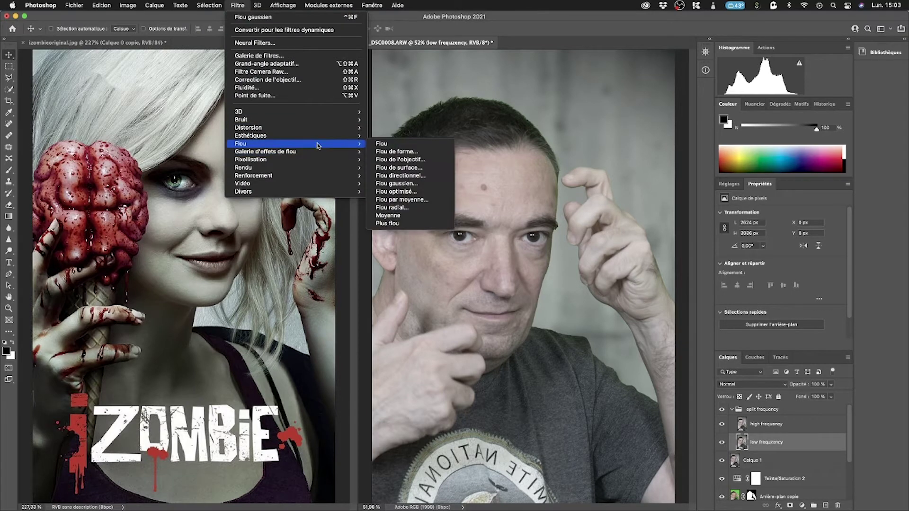
left_click(431, 186)
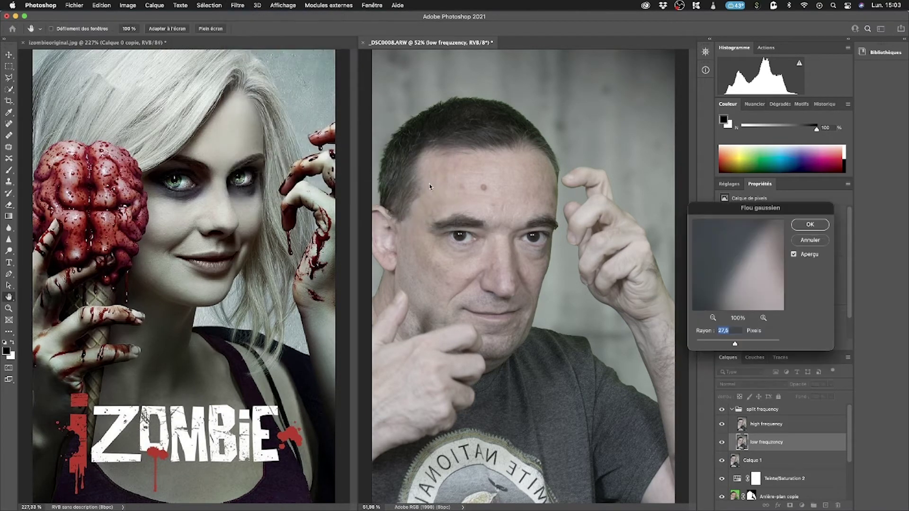
left_click_drag(748, 210, 750, 210)
left_click(752, 260)
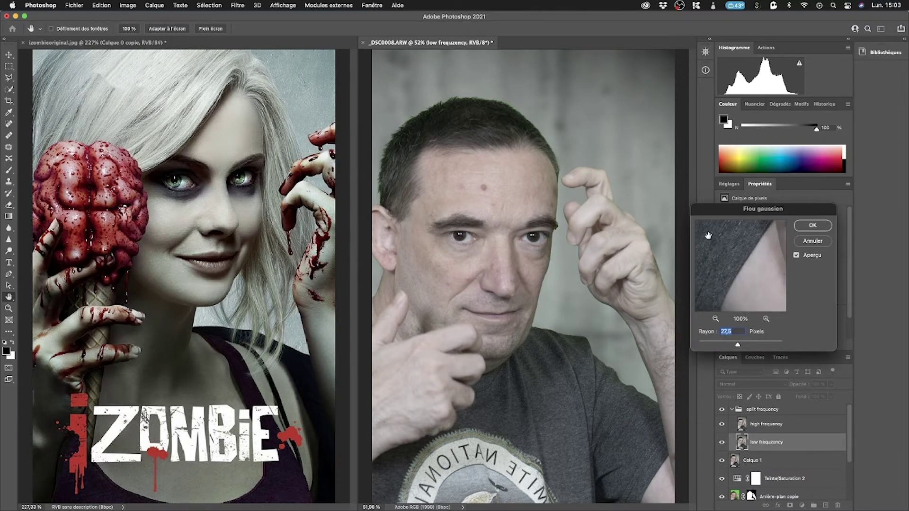
left_click_drag(708, 236, 747, 331)
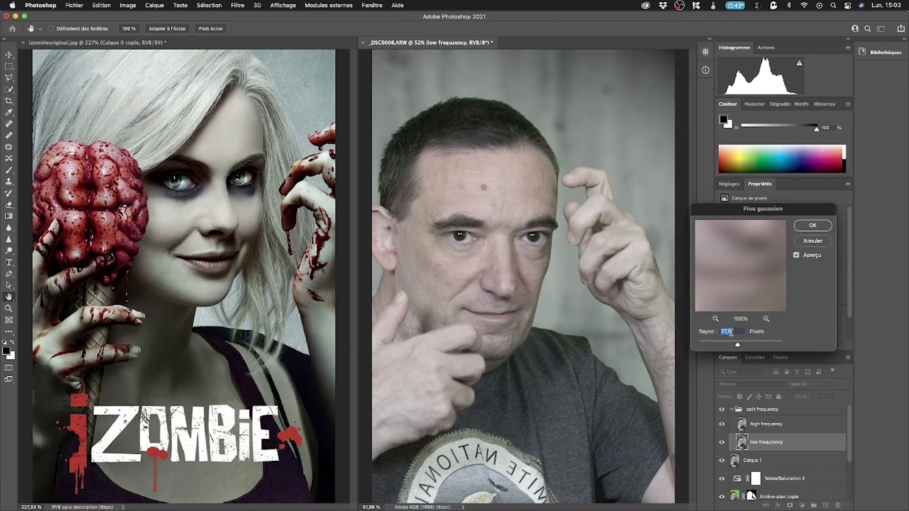
type("12")
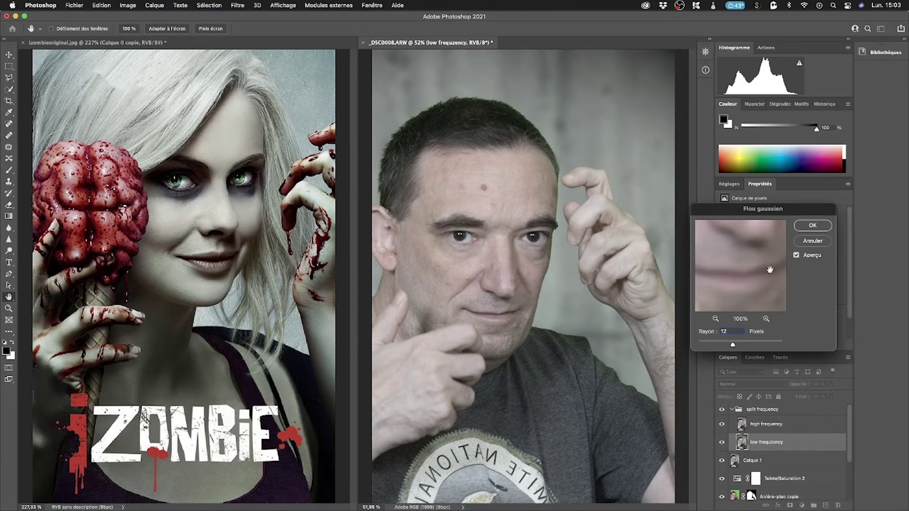
left_click(813, 227)
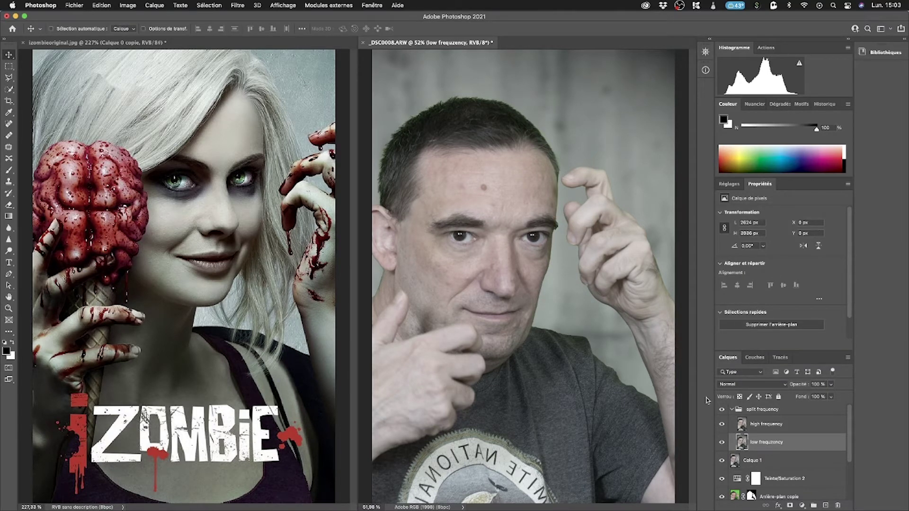
left_click(721, 425)
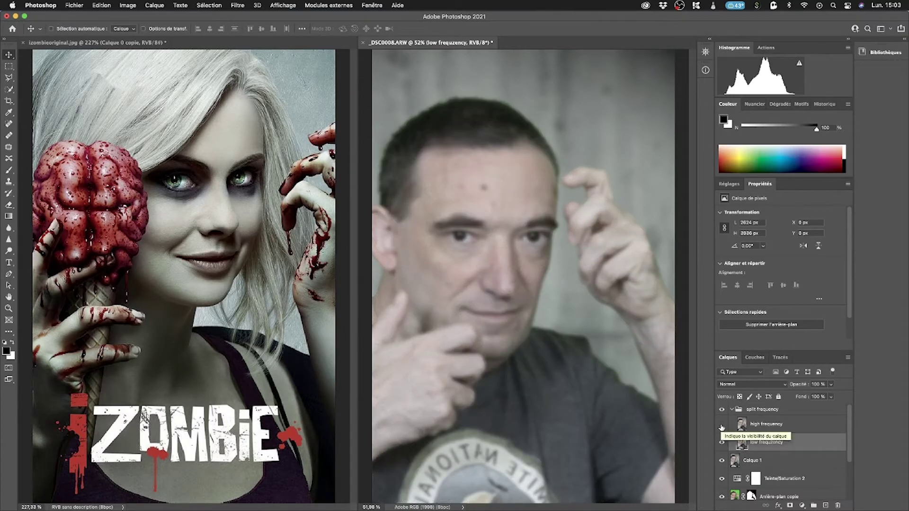
left_click(722, 428)
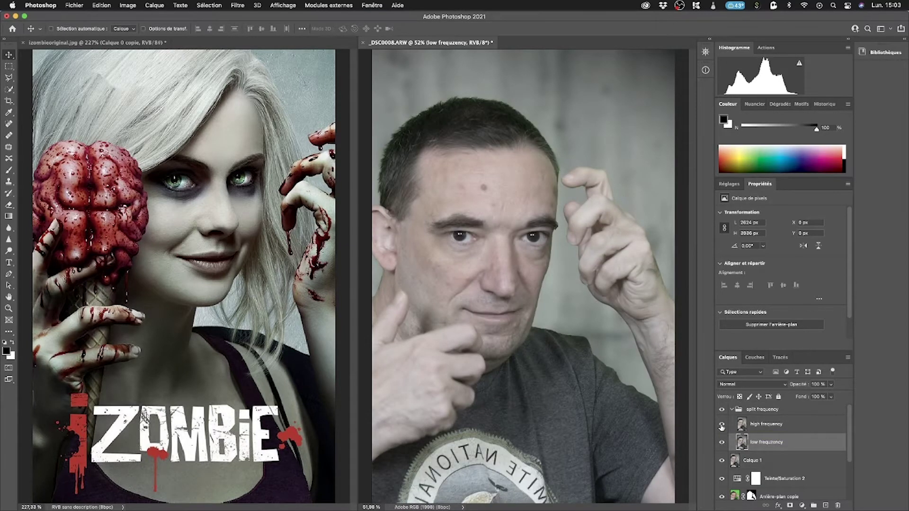
left_click(722, 428)
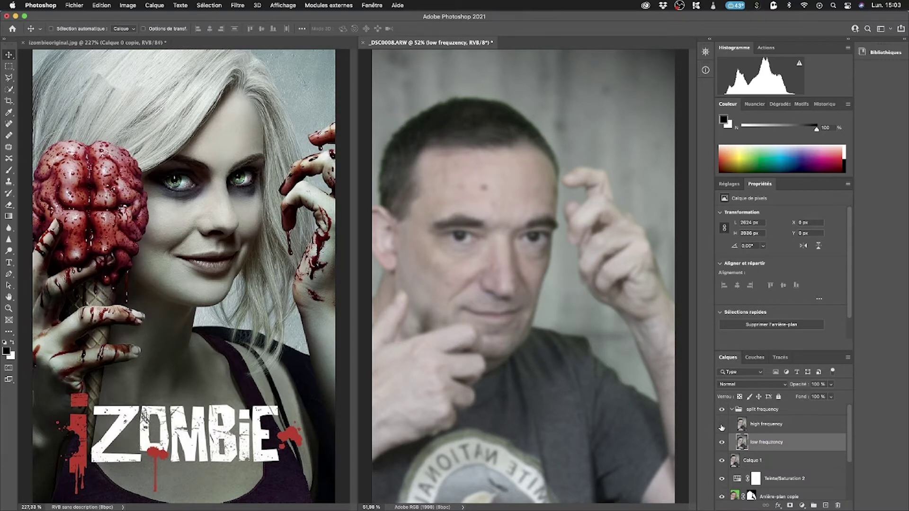
Step: Apply the "low frequzency" layer to the high frequency layer with Apply Image, using Soustraction, scale 2 and offset 128
left_click(772, 427)
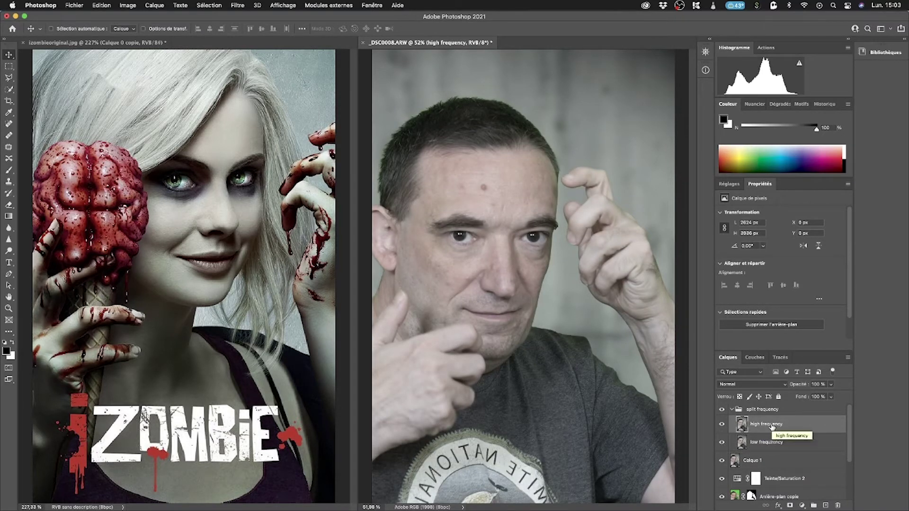
left_click(130, 5)
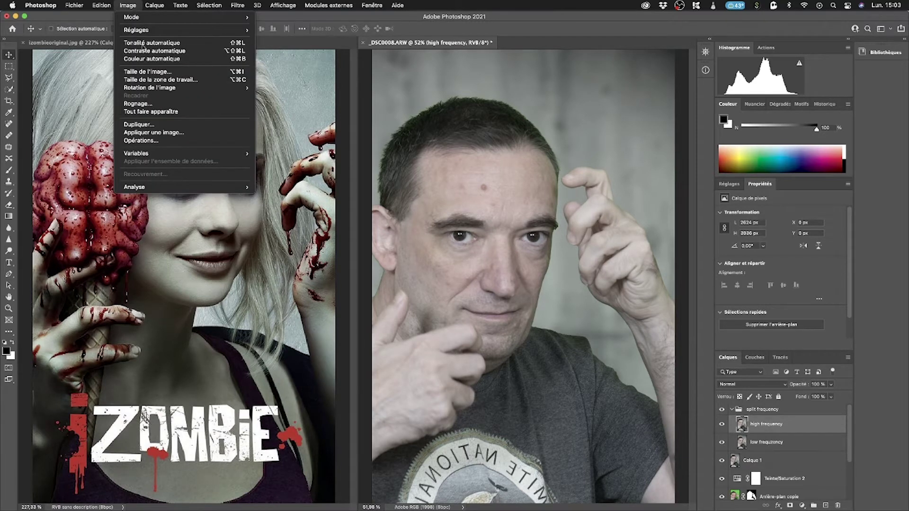
left_click(182, 133)
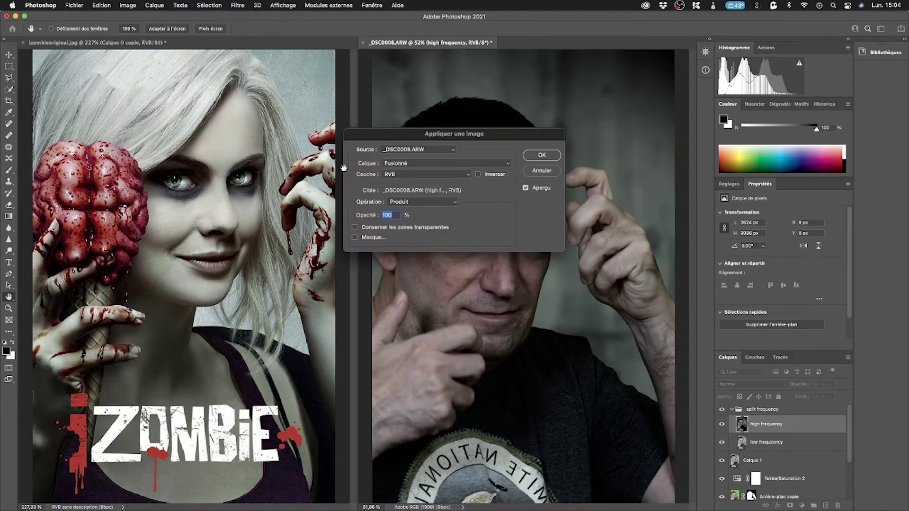
left_click(452, 167)
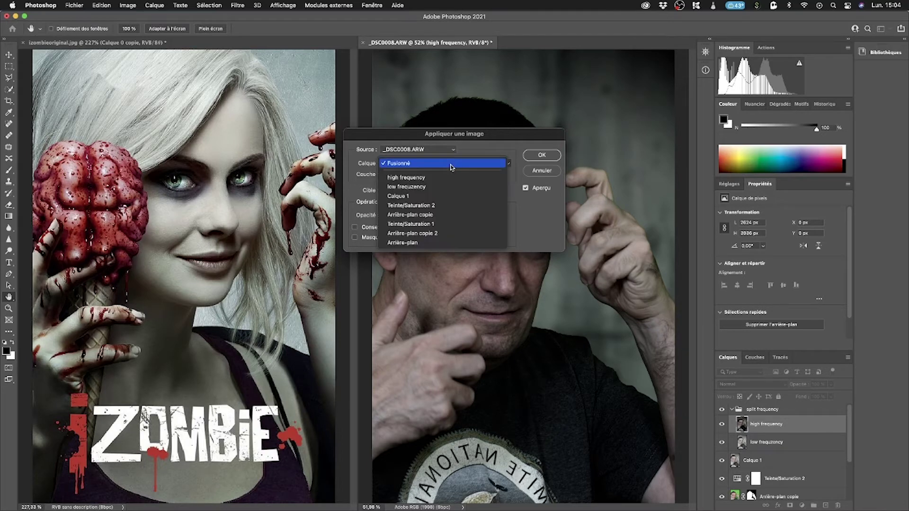
left_click(427, 187)
left_click(443, 205)
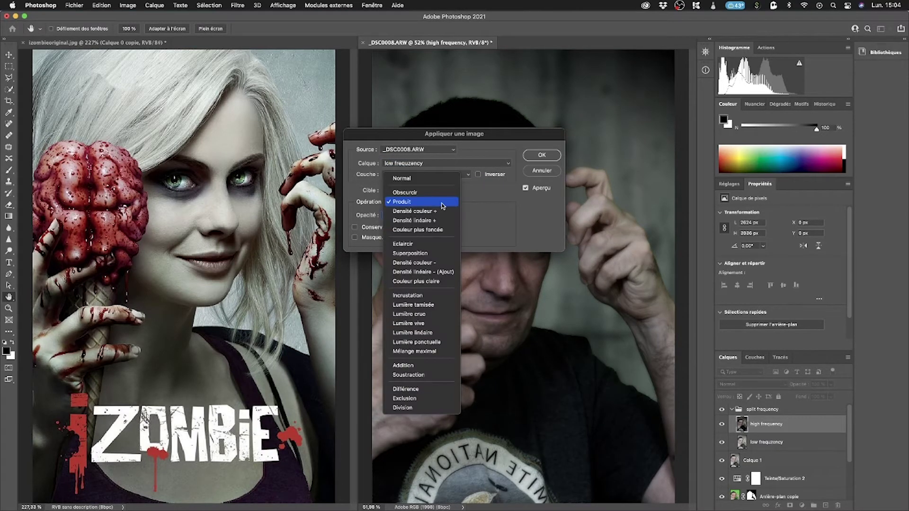
left_click(414, 375)
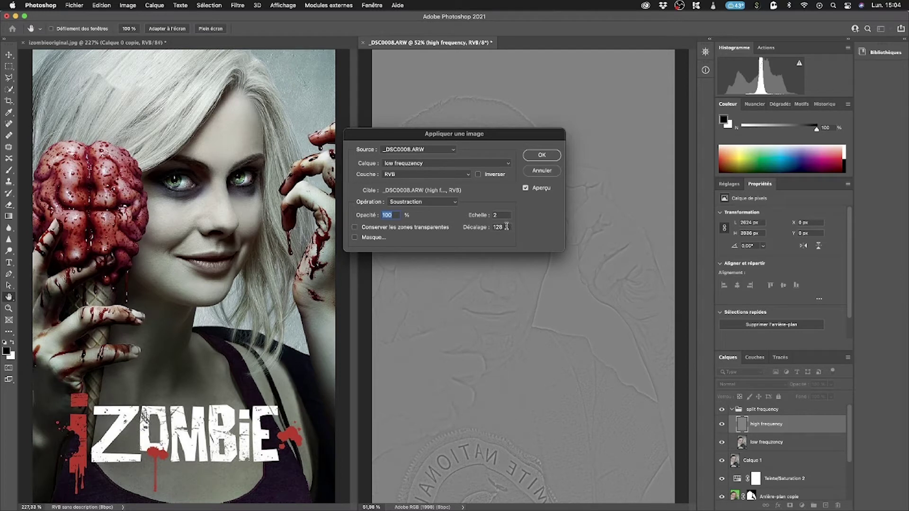
left_click(542, 155)
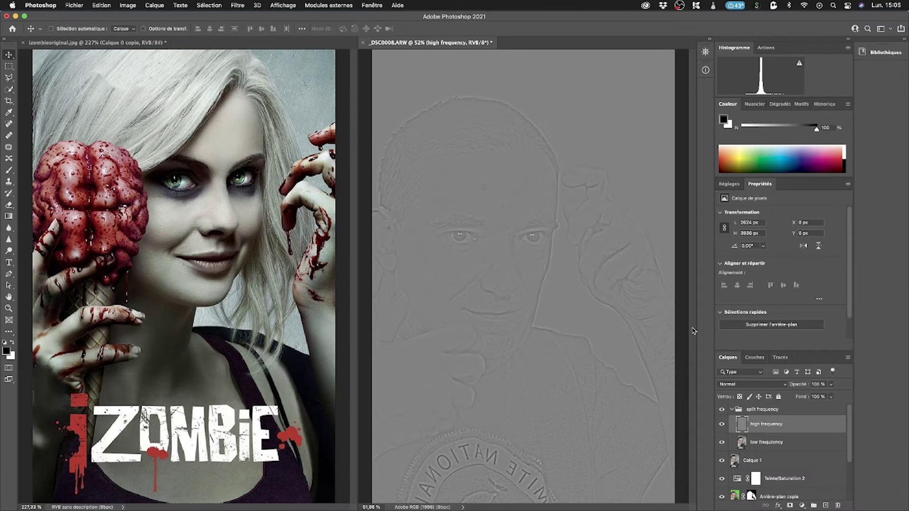
Step: Set the high frequency layer's blend mode to Lumière linéaire and compare the image with the split frequency group hidden and shown
left_click(754, 388)
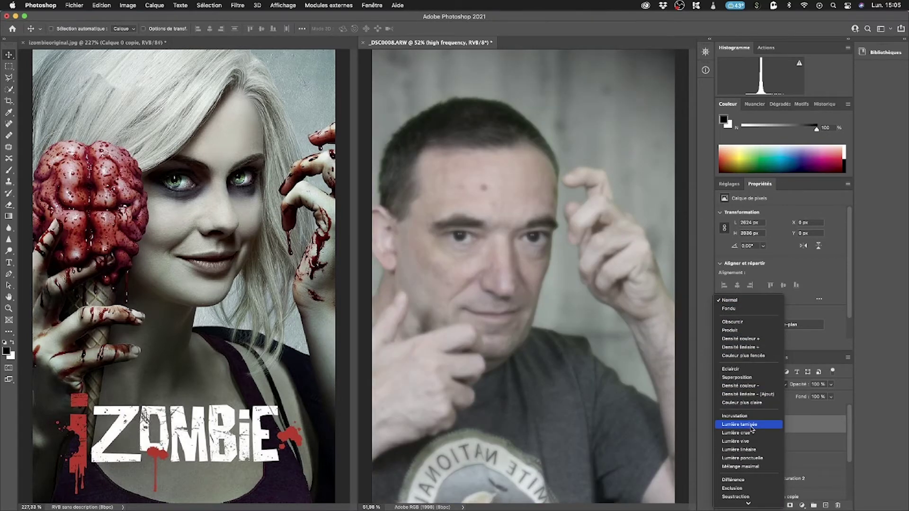
left_click(747, 449)
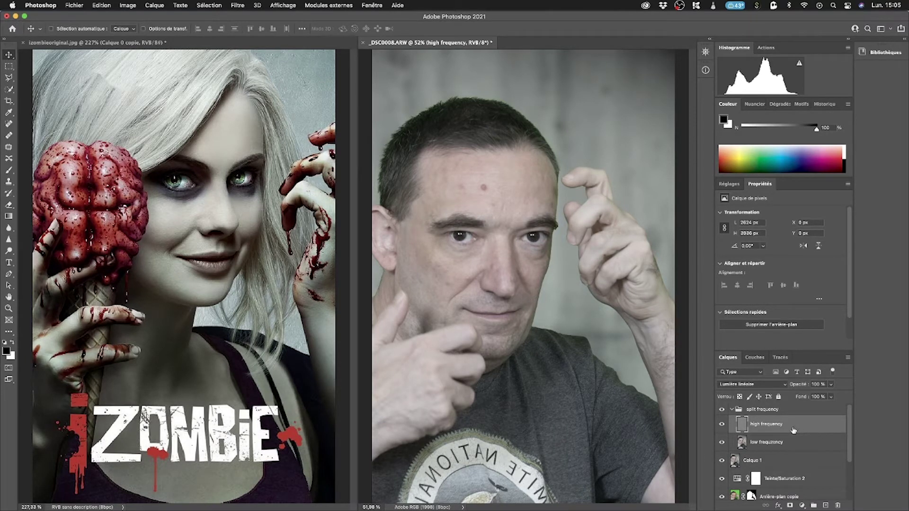
left_click(722, 412)
left_click(721, 412)
left_click(721, 412)
Step: Add a white layer mask to the low frequency layer and get the Brush tool ready for painting on it
left_click(774, 445)
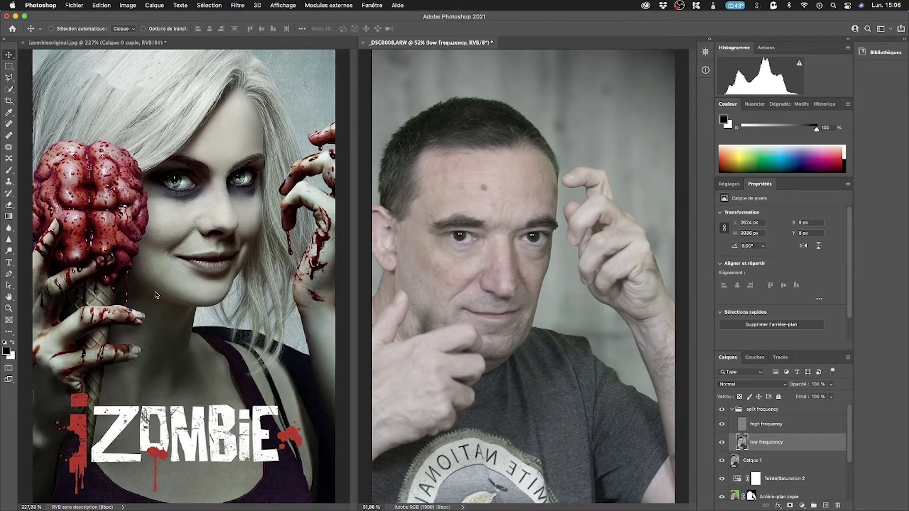
left_click(8, 170)
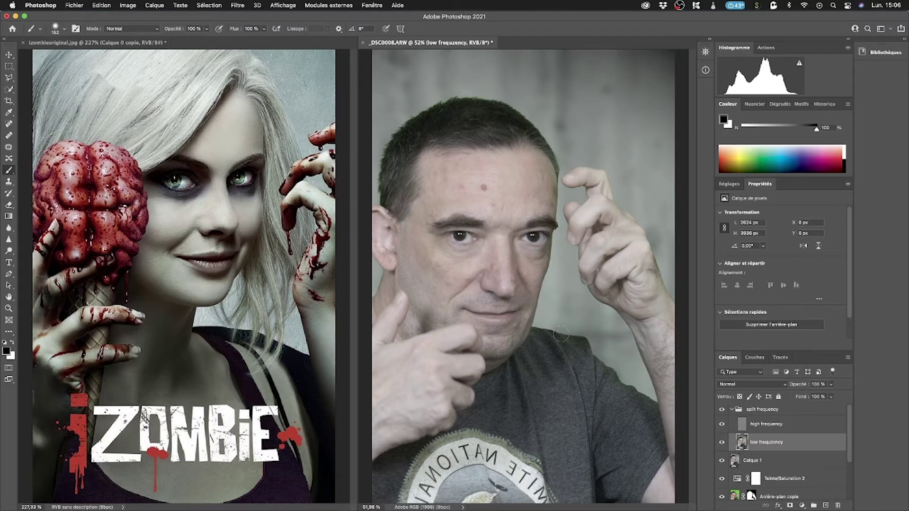
key("x")
key("x")
key("x")
key("x")
key("x")
key("x")
Step: Patch the dark spot in the middle of the forehead with clean nearby skin on the high frequency layer
left_click(759, 429)
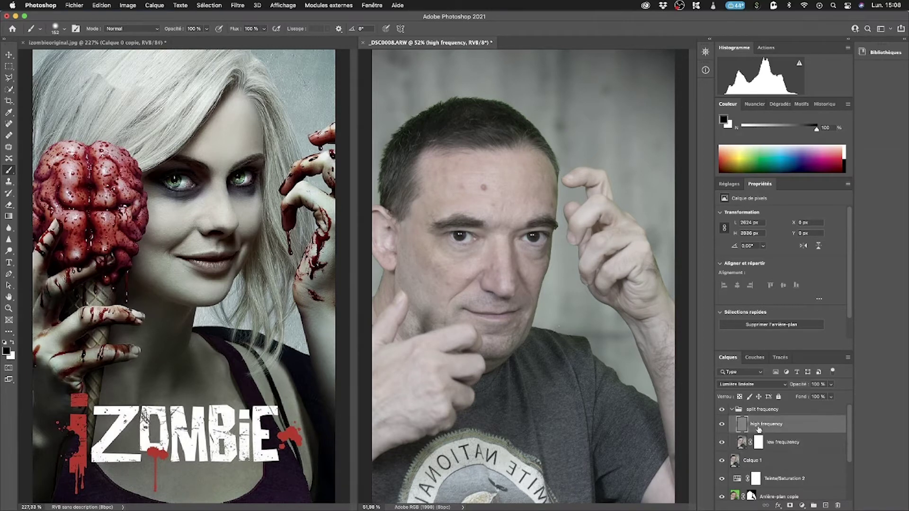
left_click(8, 147)
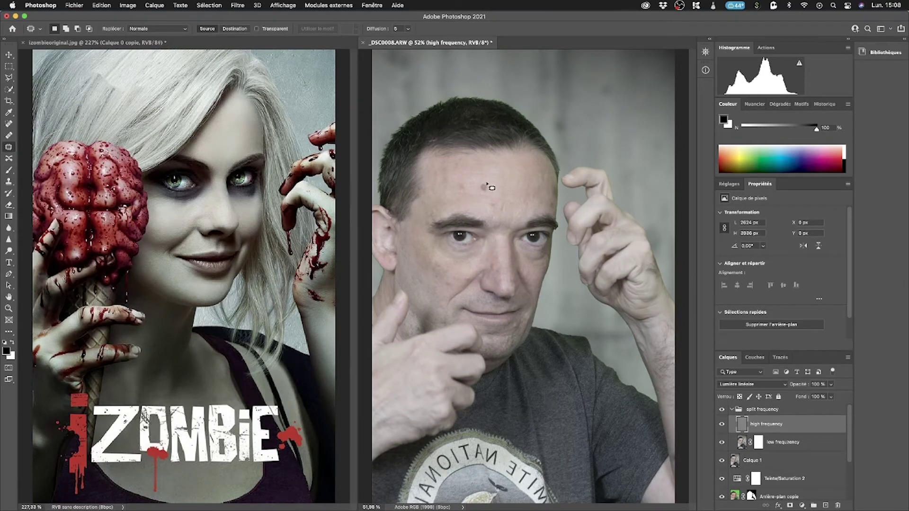
mouse_move(486, 188)
left_mouse_down()
mouse_move(479, 181)
mouse_move(473, 192)
mouse_move(493, 199)
mouse_move(498, 186)
mouse_move(485, 178)
mouse_move(490, 194)
mouse_move(519, 174)
left_mouse_up()
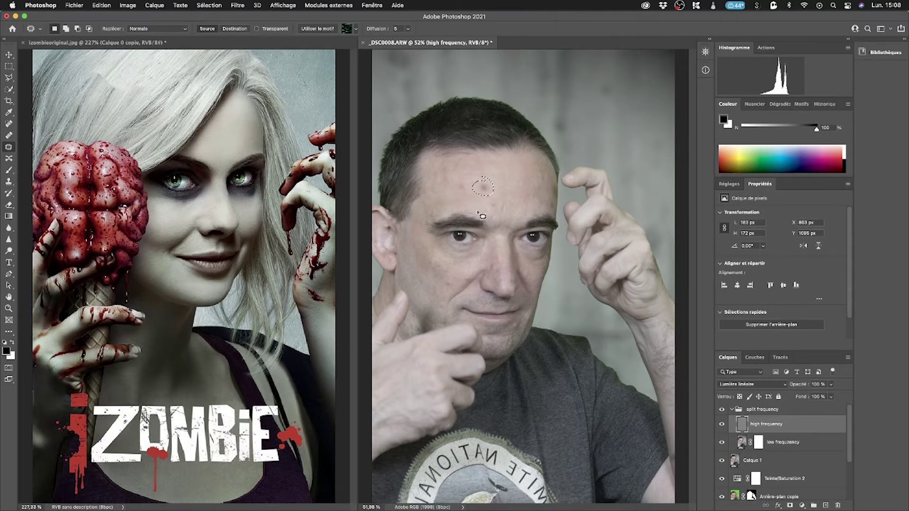
mouse_move(498, 200)
left_mouse_down()
mouse_move(488, 201)
mouse_move(496, 217)
mouse_move(508, 203)
mouse_move(459, 204)
left_mouse_up()
left_click(521, 194)
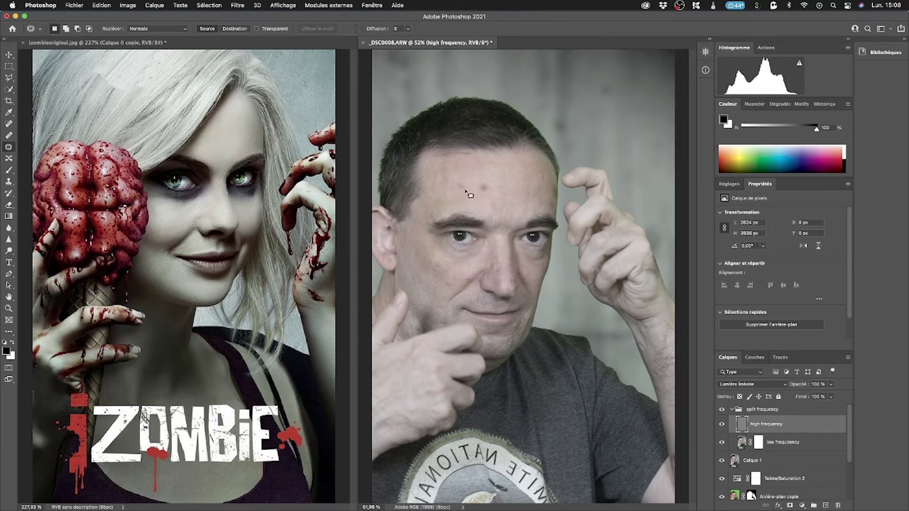
Step: Patch the other blemishes on the forehead beside the central spot and clear the selection
mouse_move(464, 182)
left_mouse_down()
mouse_move(456, 184)
mouse_move(479, 193)
mouse_move(465, 183)
mouse_move(423, 189)
mouse_move(463, 158)
mouse_move(453, 172)
mouse_move(474, 156)
mouse_move(466, 168)
mouse_move(512, 171)
left_mouse_up()
left_click(448, 175)
left_click(514, 173)
mouse_move(550, 174)
left_mouse_down()
mouse_move(539, 182)
mouse_move(559, 186)
mouse_move(548, 170)
mouse_move(513, 178)
left_mouse_up()
key("super+d")
Step: Patch the small skin blemishes on the nose, temple and side of the face with clean neighbouring texture
mouse_move(494, 263)
left_mouse_down()
mouse_move(488, 274)
mouse_move(495, 261)
left_mouse_up()
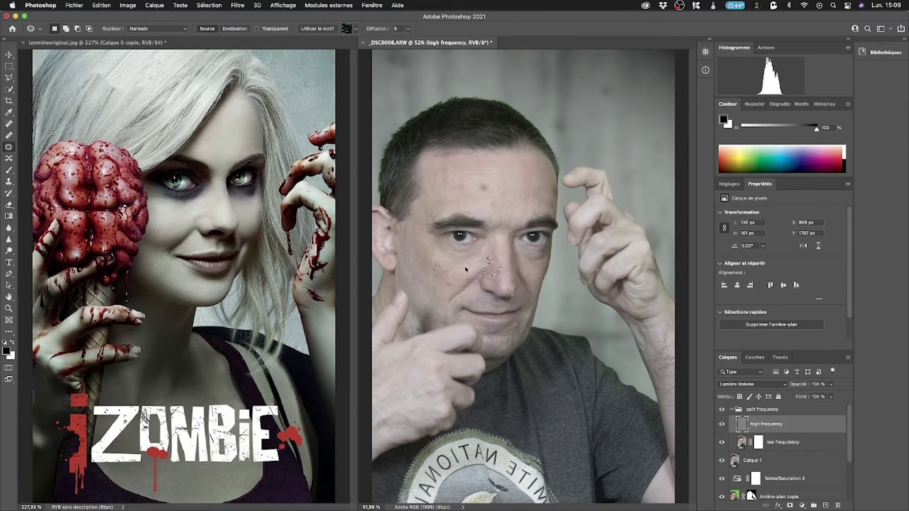
key("super+d")
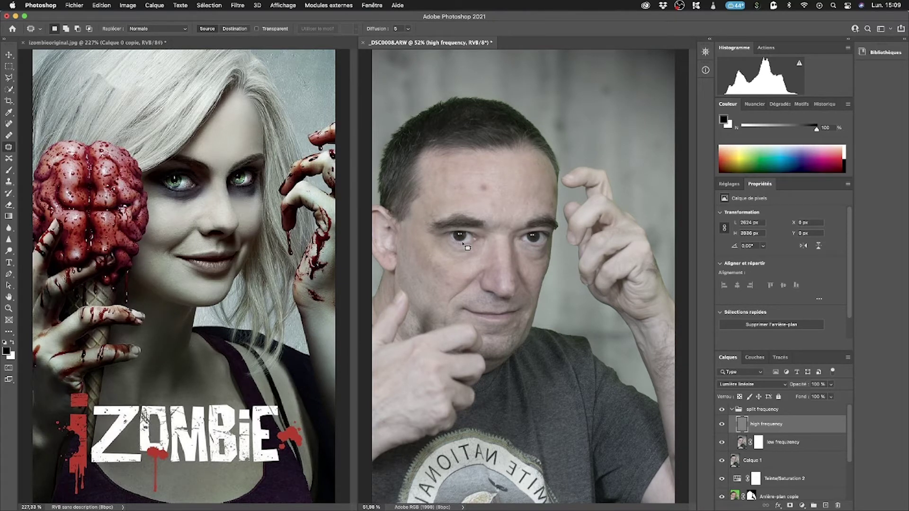
mouse_move(412, 228)
left_mouse_down()
mouse_move(402, 235)
mouse_move(408, 242)
mouse_move(411, 230)
left_mouse_up()
left_click_drag(410, 233, 417, 248)
key("super+d")
mouse_move(433, 210)
left_mouse_down()
mouse_move(427, 229)
mouse_move(443, 225)
mouse_move(445, 211)
mouse_move(423, 212)
mouse_move(426, 180)
left_mouse_up()
key("super+d")
mouse_move(521, 276)
left_mouse_down()
mouse_move(507, 288)
mouse_move(519, 282)
mouse_move(504, 262)
left_mouse_up()
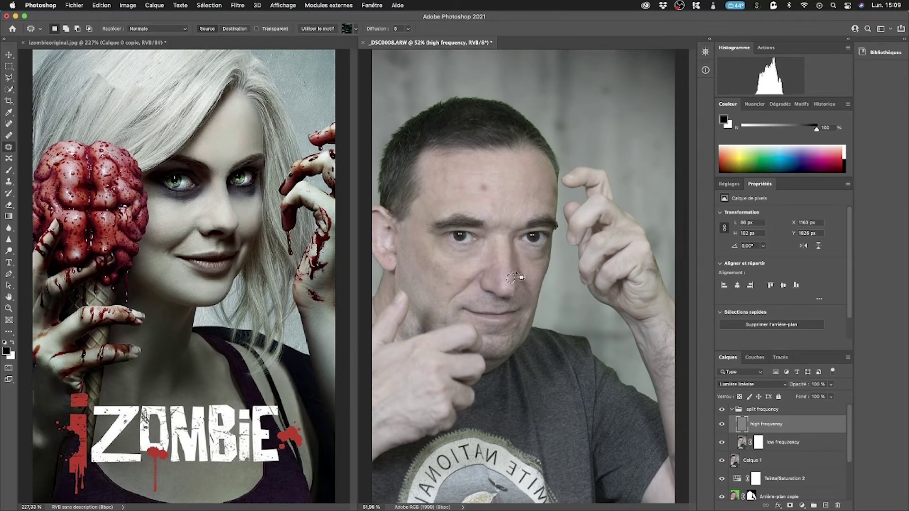
key("super+d")
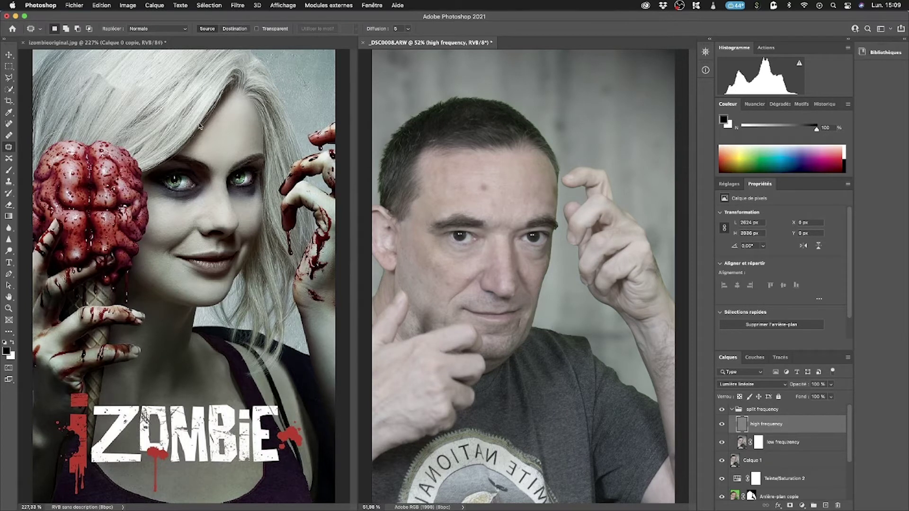
Step: Stamp the visible layers into a new layer and move it above the high frequency layer in the split frequency group
key("super+shift+d")
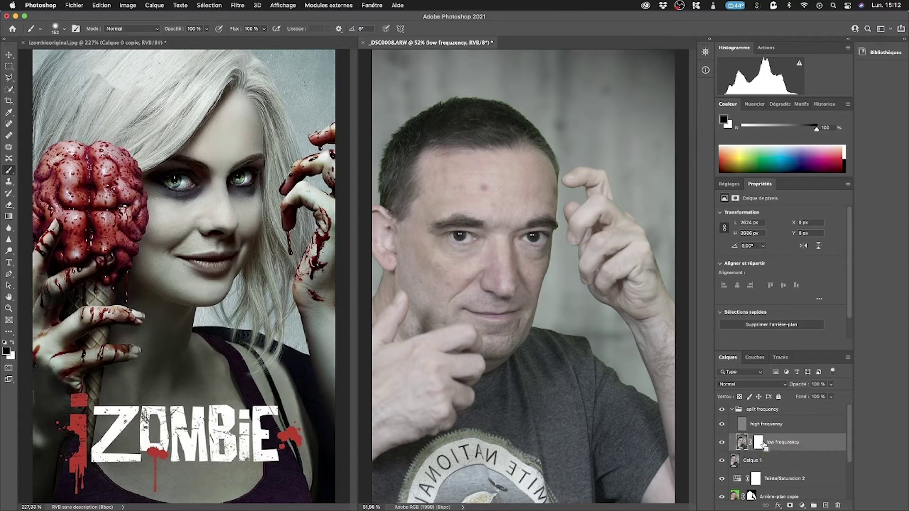
key("super+alt+shift+e")
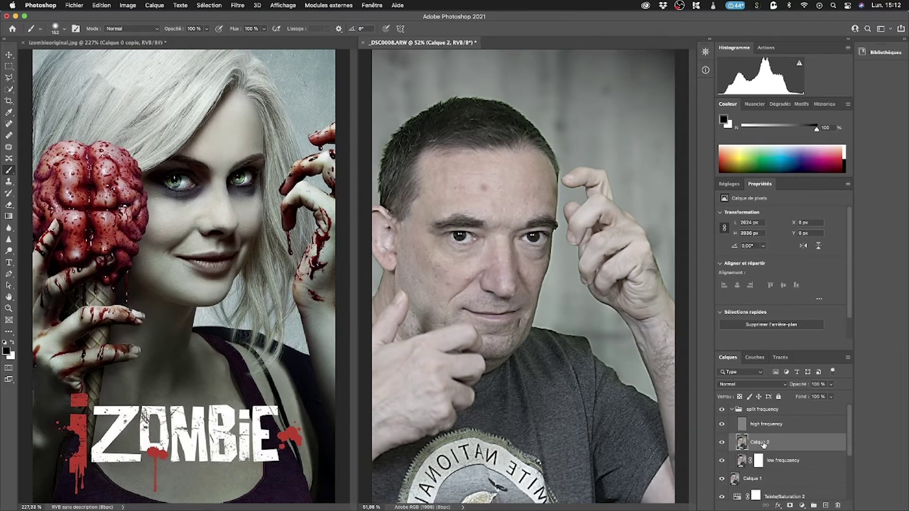
left_click_drag(753, 416, 755, 420)
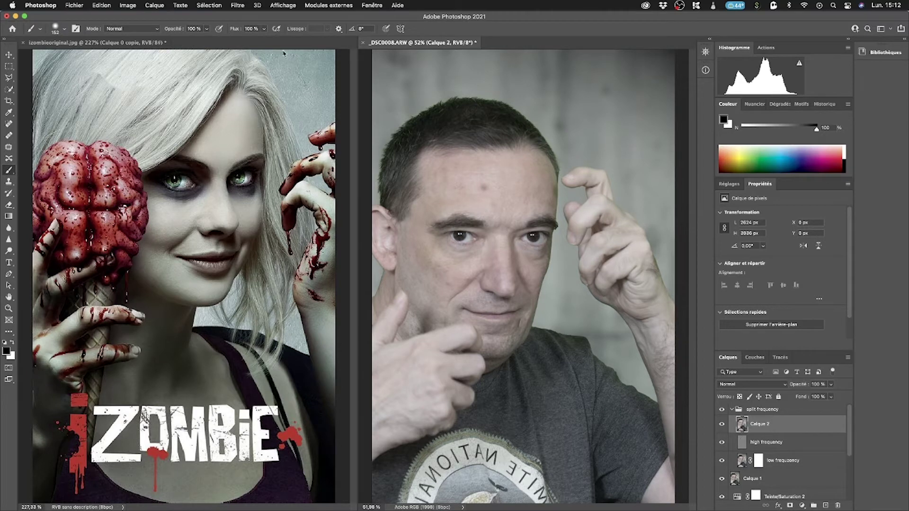
Step: Start the Camera Raw filter on Calque 2 and tint the midtones cyan with hue 178 and saturation 24 in Color Grading
left_click(235, 6)
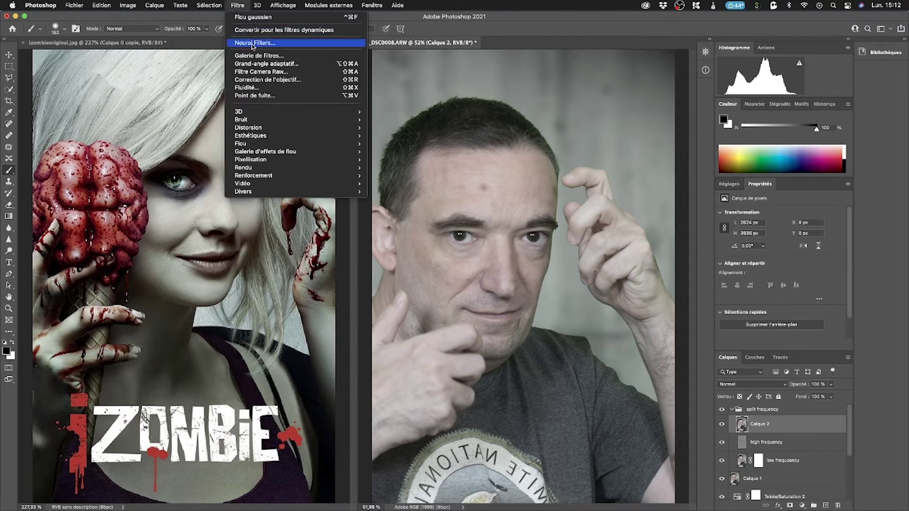
left_click(263, 72)
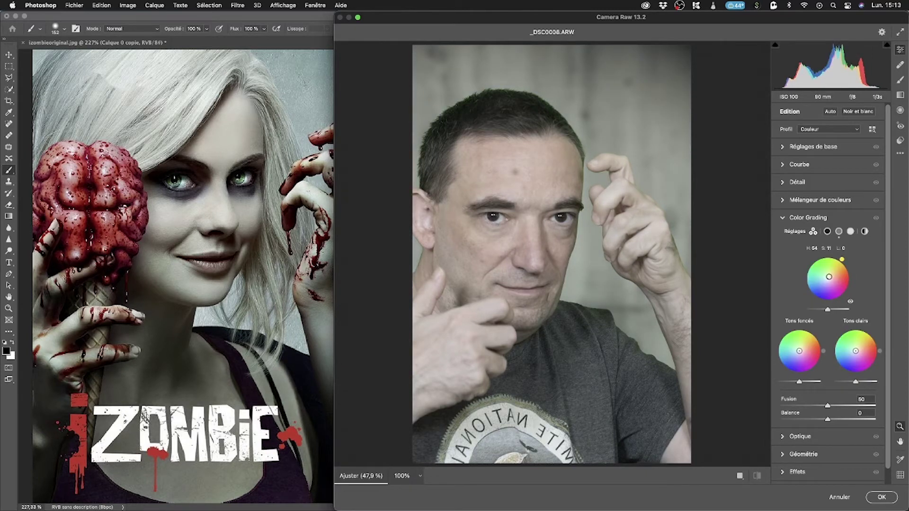
left_click_drag(841, 259, 803, 276)
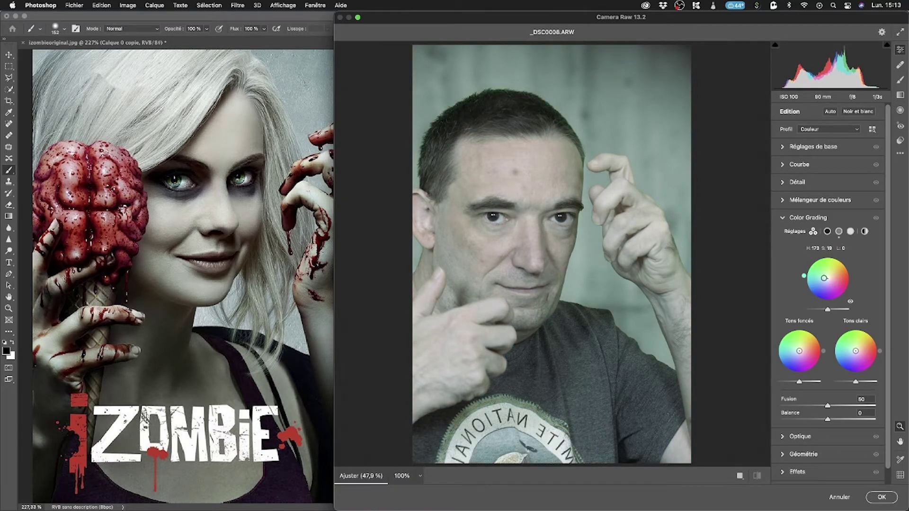
left_click_drag(804, 276, 803, 278)
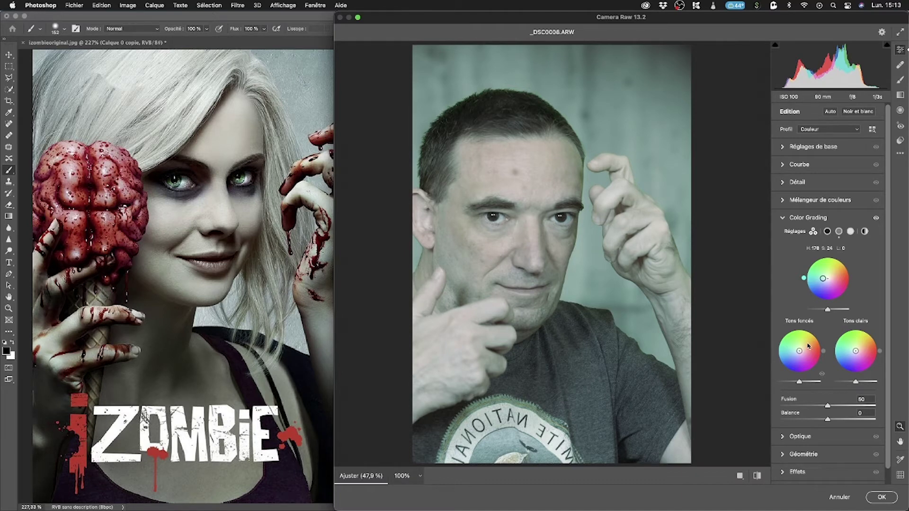
Step: Grade the shadows to hue 233, saturation 44 and the highlights to hue 38, saturation 36, lower midtone saturation to 4, and apply the filter
left_click_drag(800, 352, 794, 357)
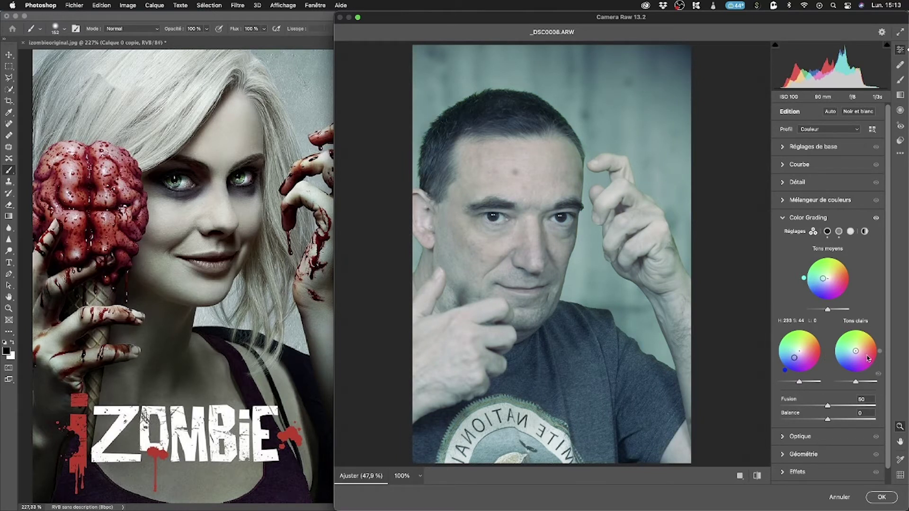
left_click_drag(856, 353, 861, 347)
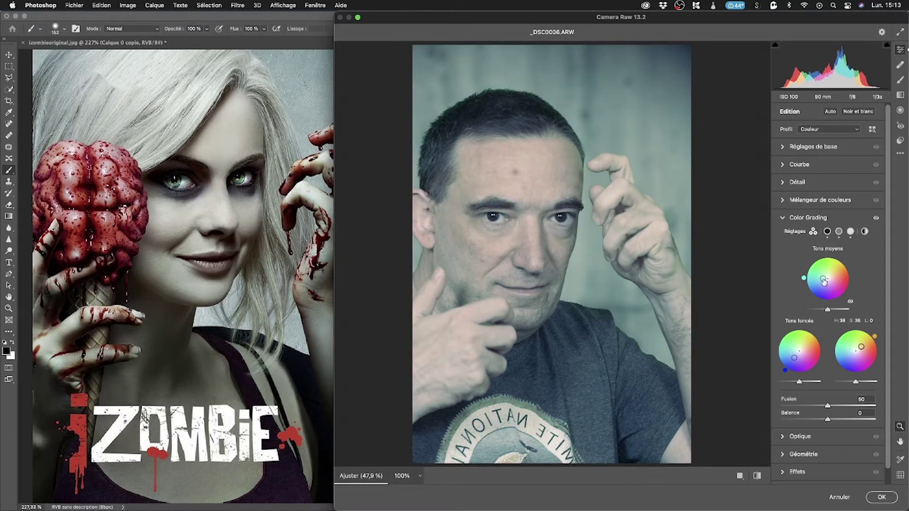
left_click_drag(824, 280, 827, 279)
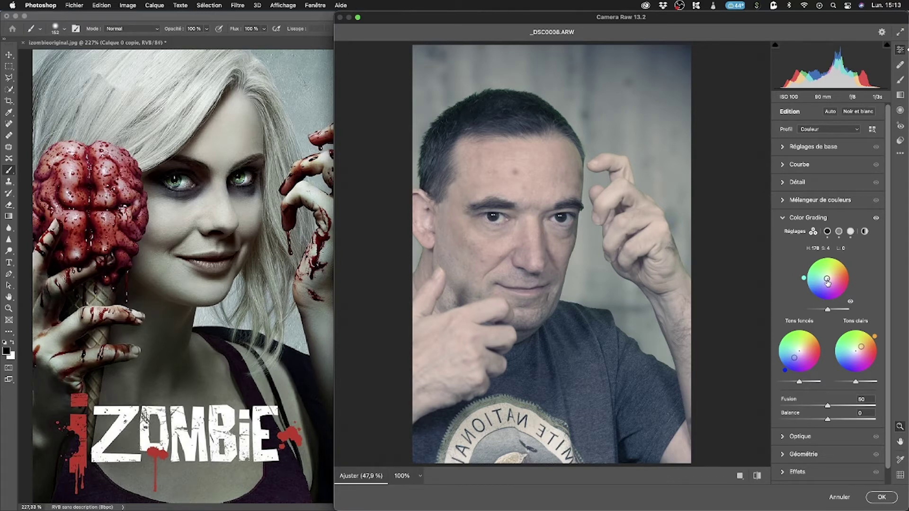
left_click(882, 500)
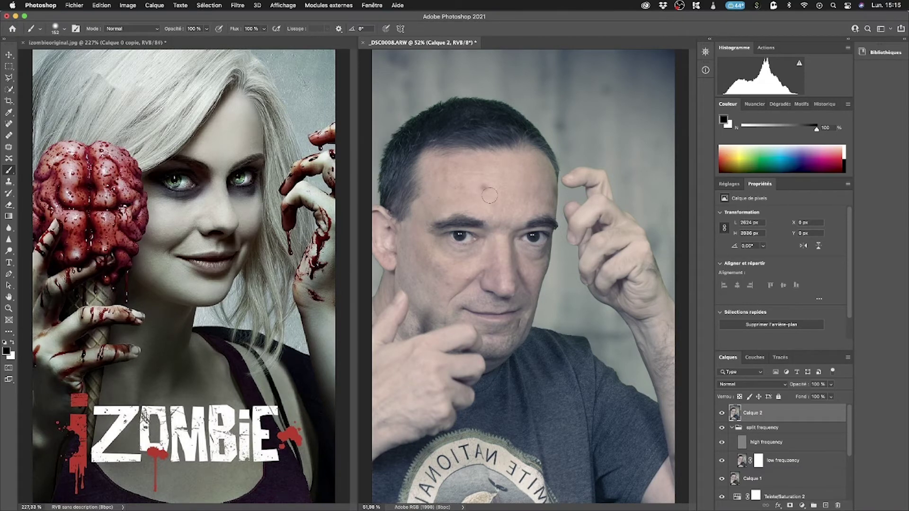
Step: Add a layer mask to Calque 2 and apply a Gaussian blur with a 12-pixel radius to its image
left_click(801, 507)
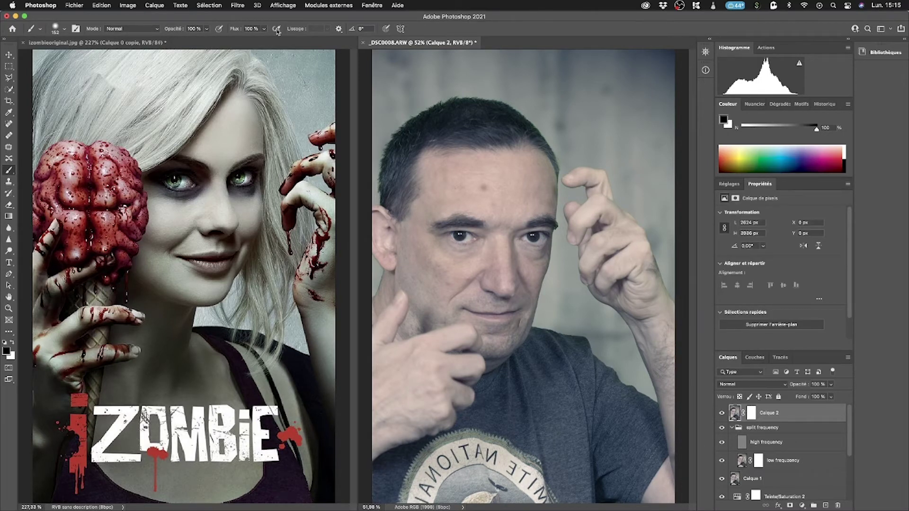
left_click(182, 6)
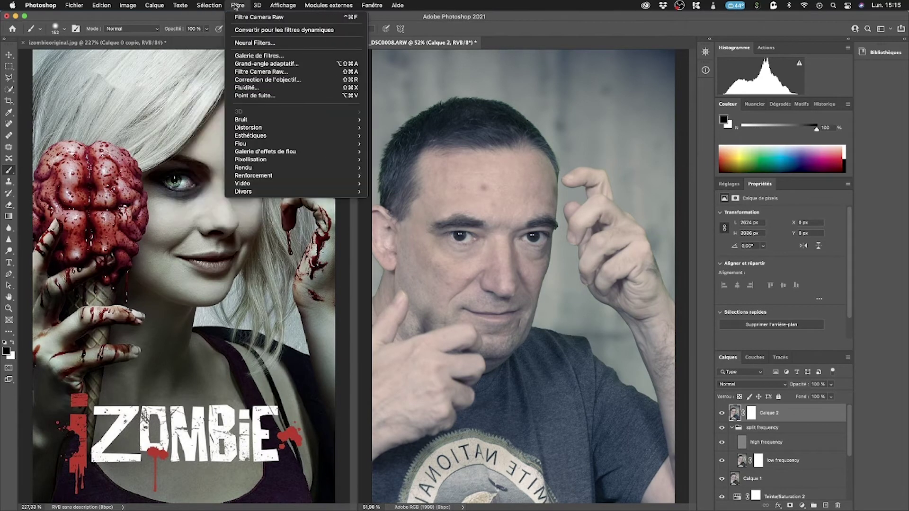
mouse_move(284, 143)
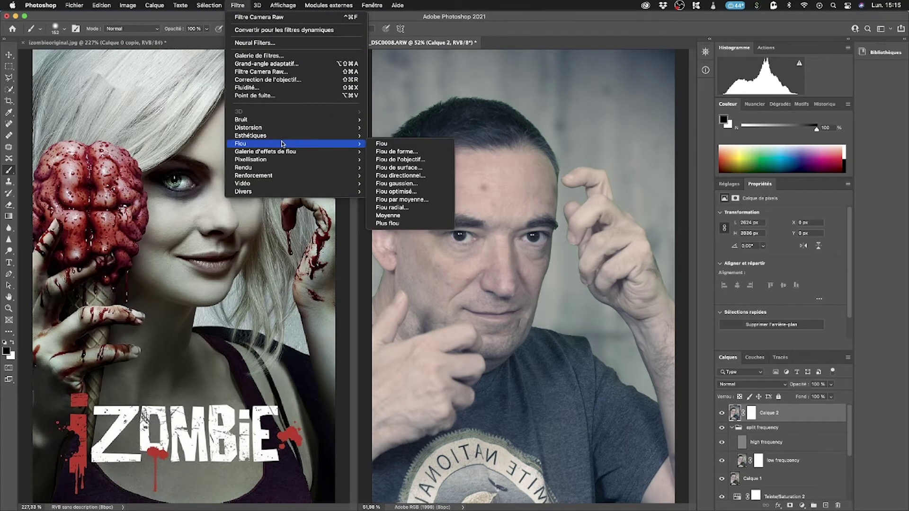
left_click(408, 187)
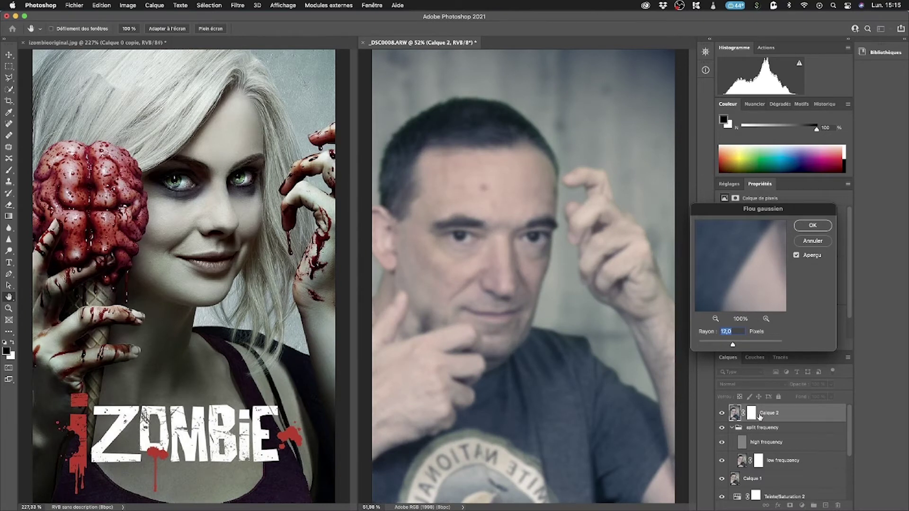
left_click(813, 227)
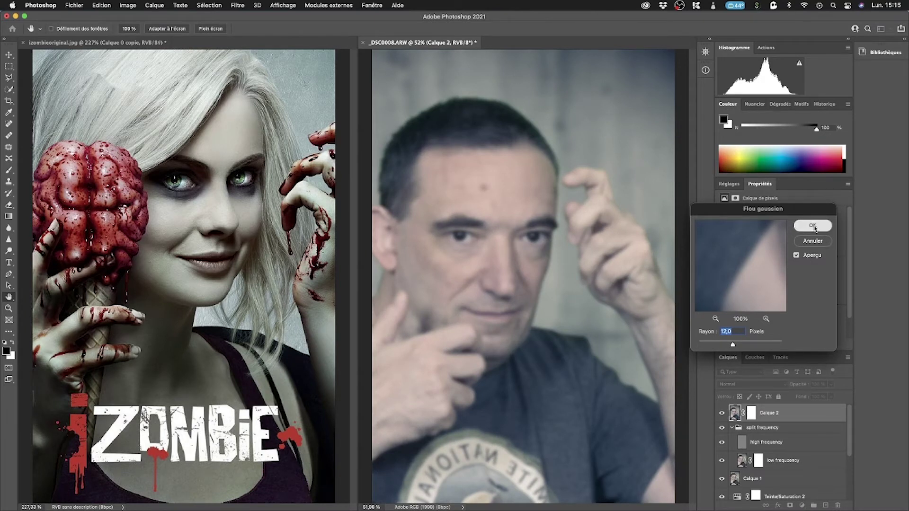
Step: Invert the Calque 2 mask to black and paint white over the skin of the face, hands and arm to reveal the blur
left_click(752, 415)
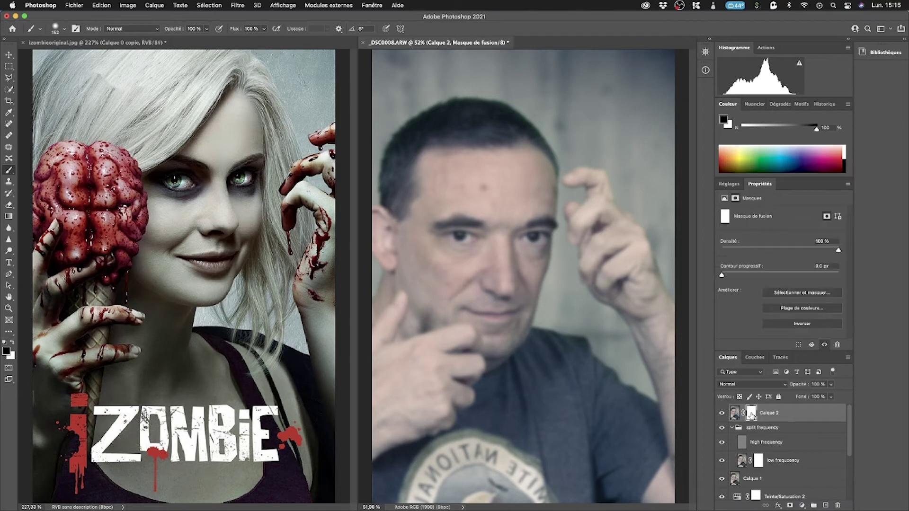
key("super+i")
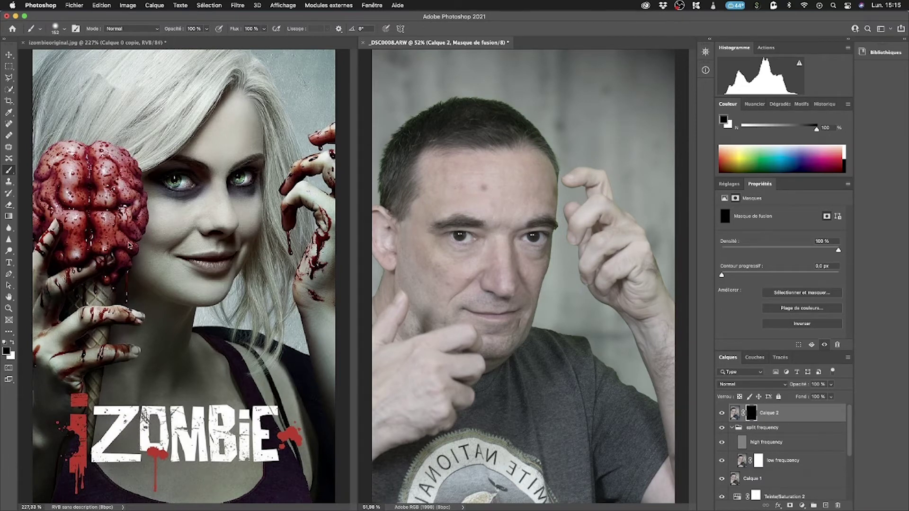
key("x")
mouse_move(452, 166)
left_mouse_down()
mouse_move(506, 161)
mouse_move(441, 160)
left_mouse_up()
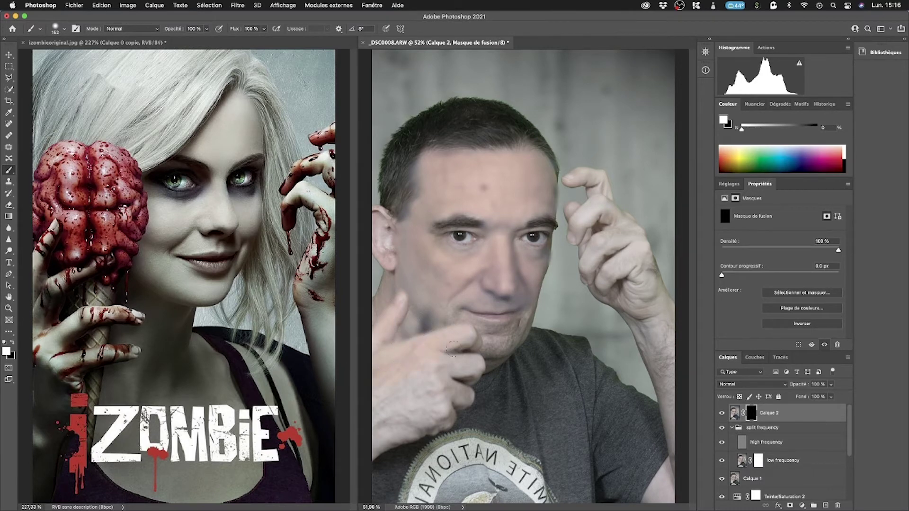
left_click_drag(615, 257, 655, 319)
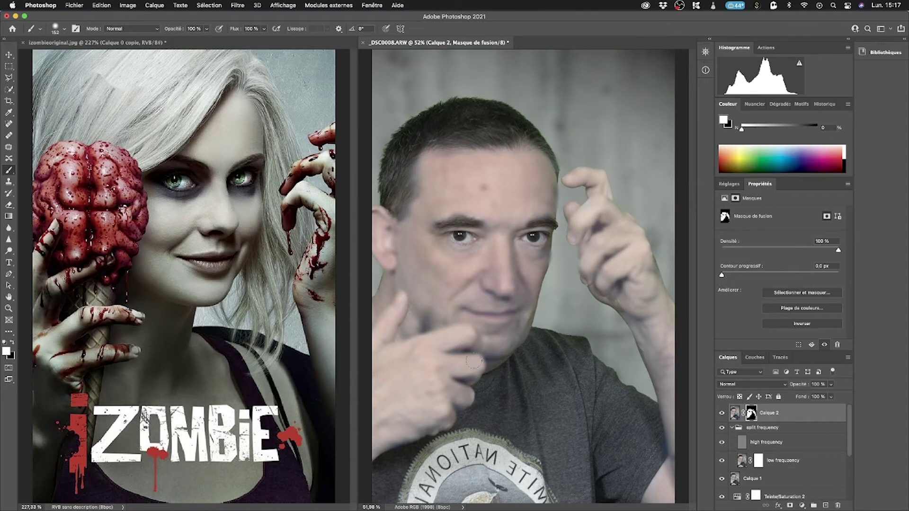
Step: Add a Hue/Saturation adjustment clipped to Calque 2 and set saturation to -56 and lightness to +11
left_click(803, 506)
left_click(837, 387)
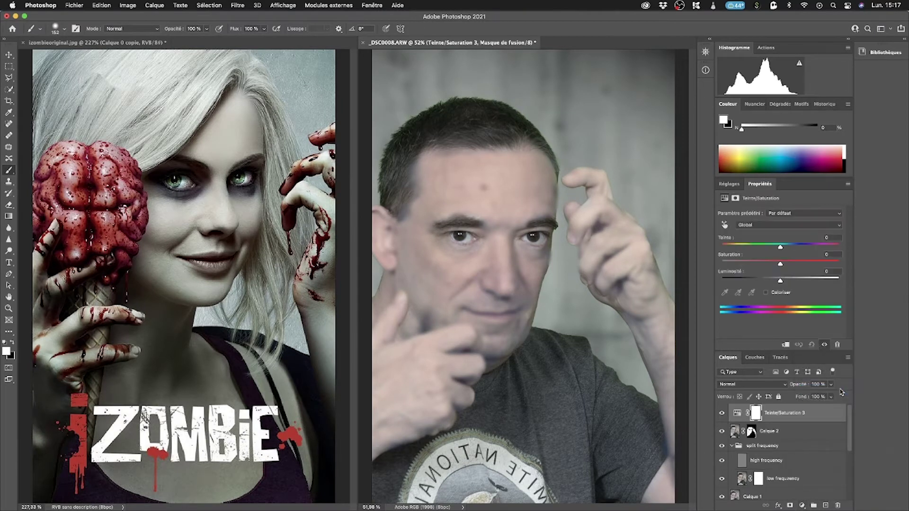
left_click(738, 418, "alt")
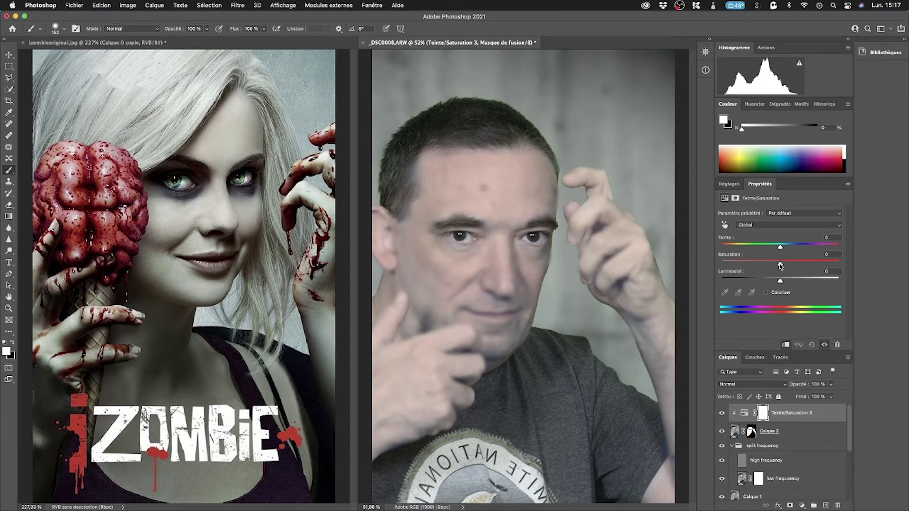
left_click_drag(781, 265, 787, 283)
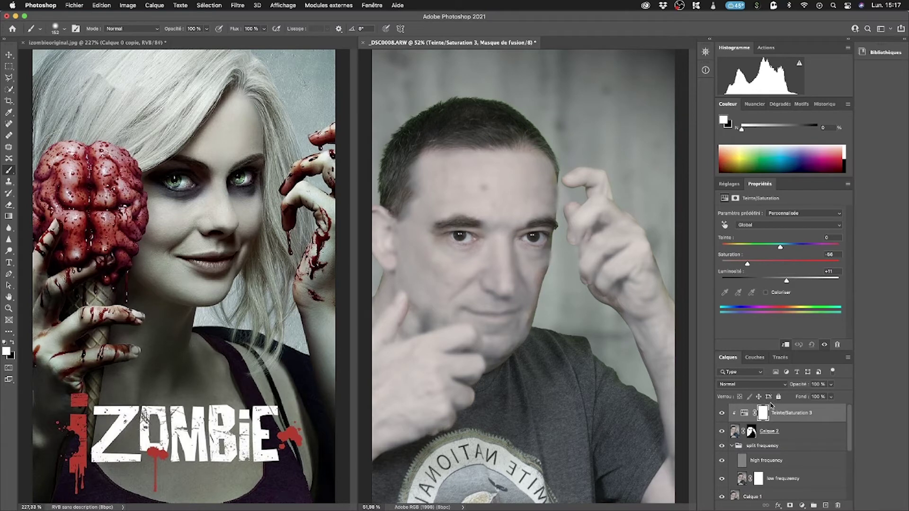
Step: Paint white on the Calque 2 mask over both eye areas and the remaining uncovered skin of the forehead and arm
left_click(751, 433)
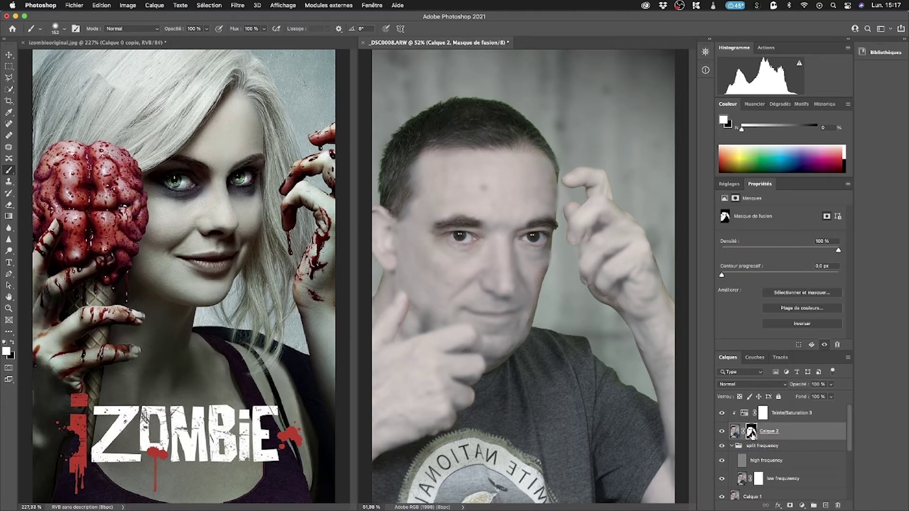
mouse_move(438, 234)
left_mouse_down()
mouse_move(478, 227)
mouse_move(464, 244)
mouse_move(478, 228)
left_mouse_up()
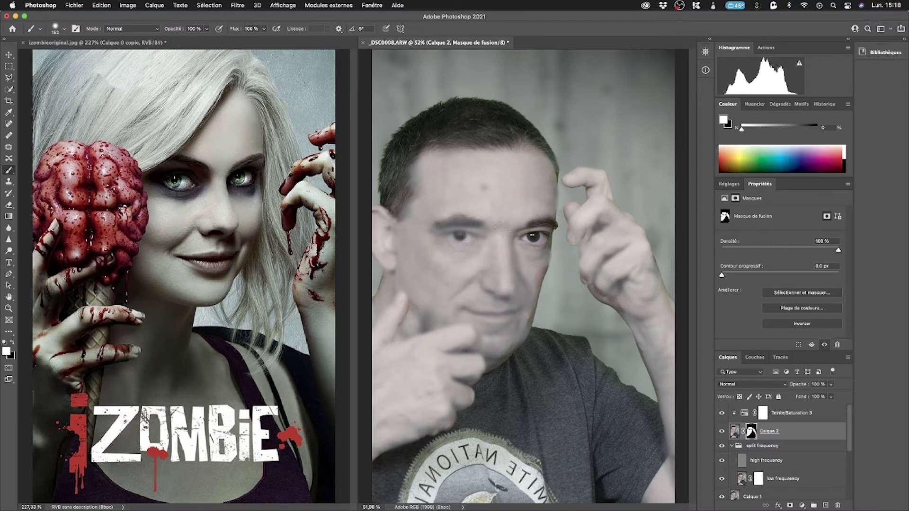
mouse_move(545, 230)
left_mouse_down()
mouse_move(506, 246)
mouse_move(530, 236)
mouse_move(530, 248)
mouse_move(545, 244)
mouse_move(523, 331)
mouse_move(545, 222)
left_mouse_up()
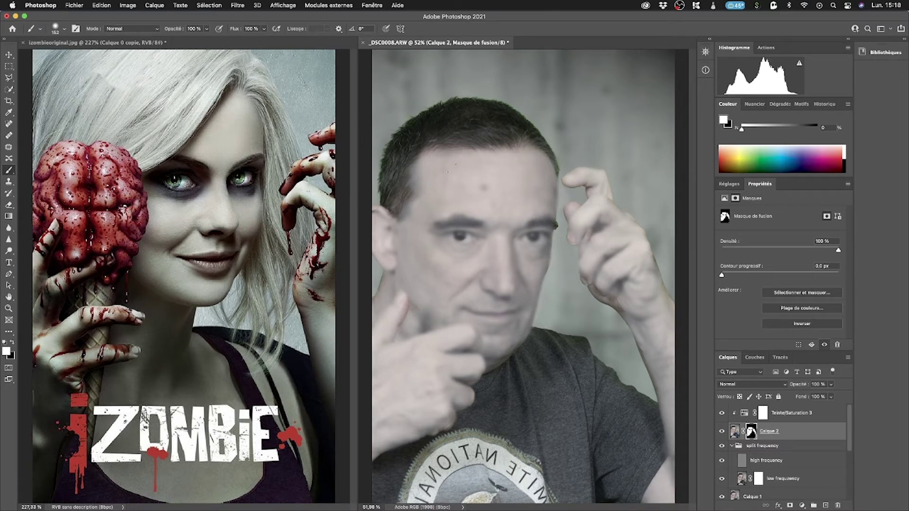
left_click_drag(447, 171, 427, 166)
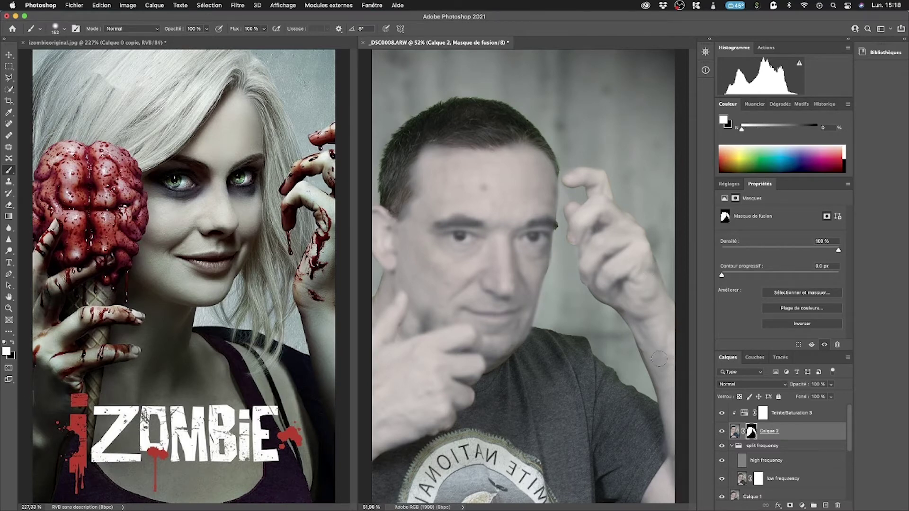
Step: Paint black on the Calque 2 mask with a much smaller brush to bring back sharp eyes, eyebrows and lips
key("x")
left_click(65, 29)
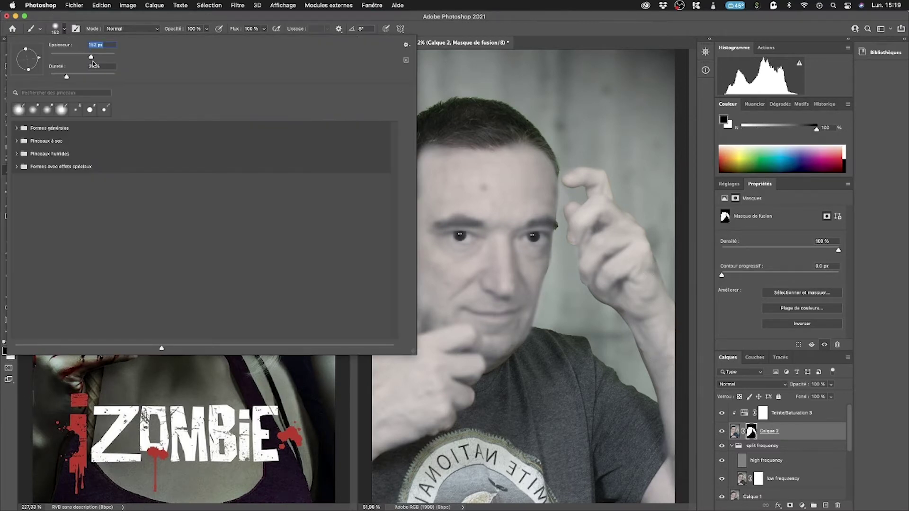
left_click_drag(91, 57, 62, 58)
left_click(458, 237)
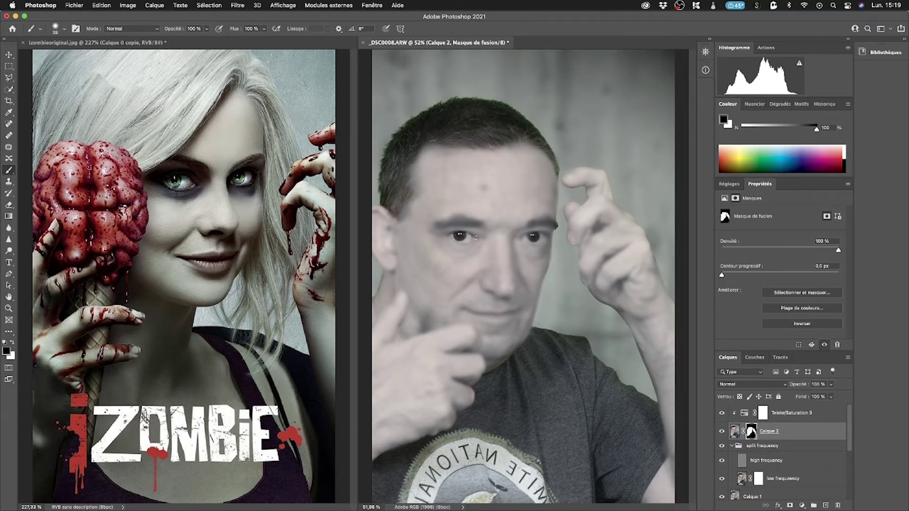
mouse_move(521, 237)
left_mouse_down()
mouse_move(533, 238)
mouse_move(522, 237)
left_mouse_up()
mouse_move(441, 227)
left_mouse_down()
mouse_move(473, 221)
mouse_move(439, 224)
mouse_move(477, 222)
mouse_move(436, 225)
mouse_move(479, 218)
mouse_move(445, 226)
left_mouse_up()
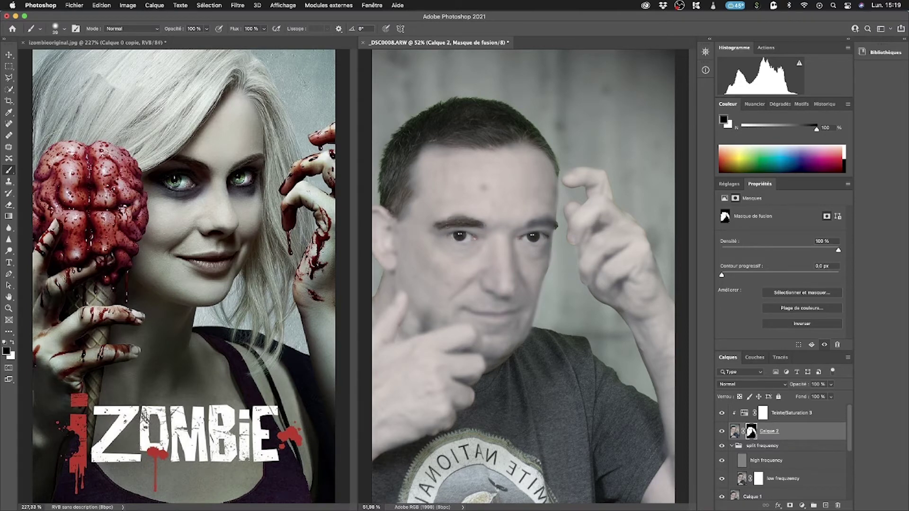
left_click_drag(518, 223, 554, 224)
mouse_move(465, 311)
left_mouse_down()
mouse_move(522, 310)
mouse_move(490, 317)
left_mouse_up()
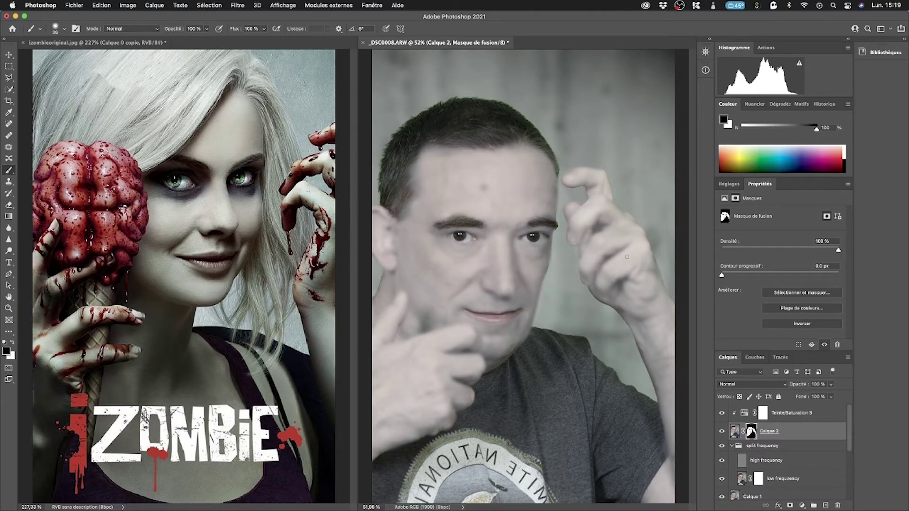
Step: Stamp the visible layers into a new layer and move it above the Teinte/Saturation 3 adjustment
left_click(735, 432)
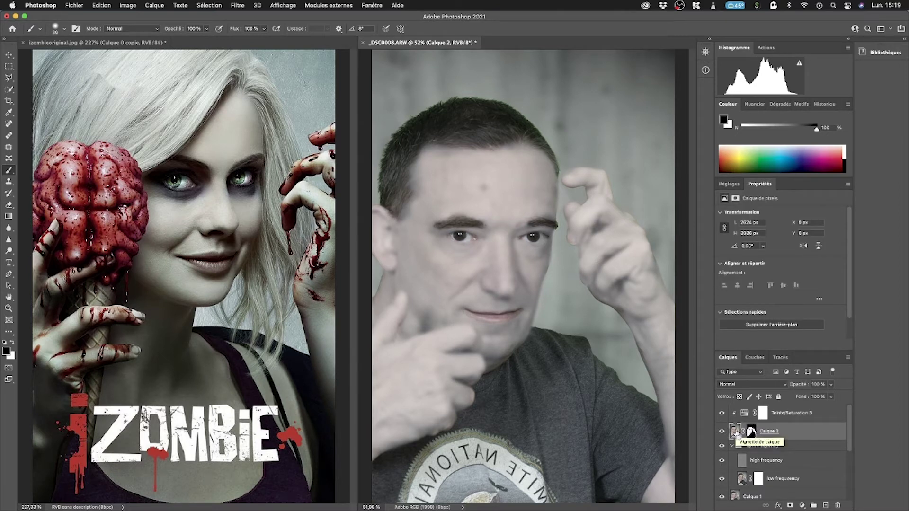
key("super+alt+shift+e")
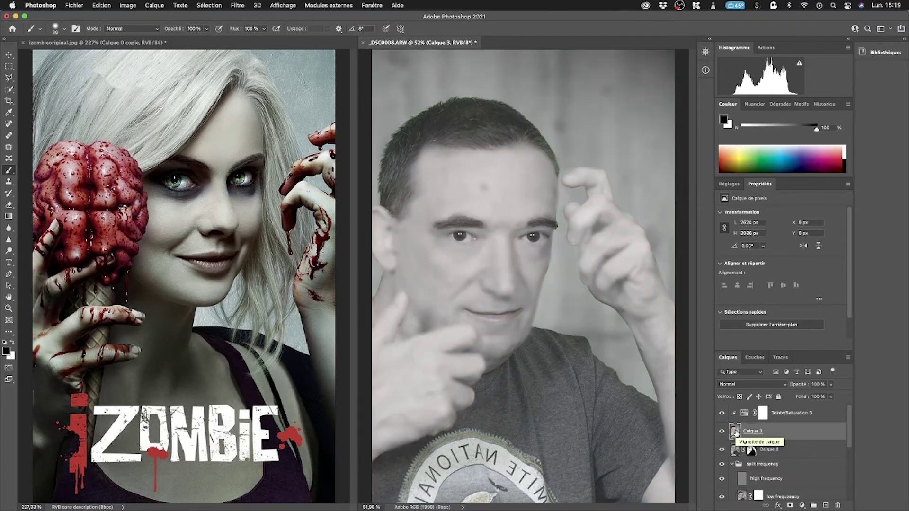
left_click_drag(735, 432, 756, 405)
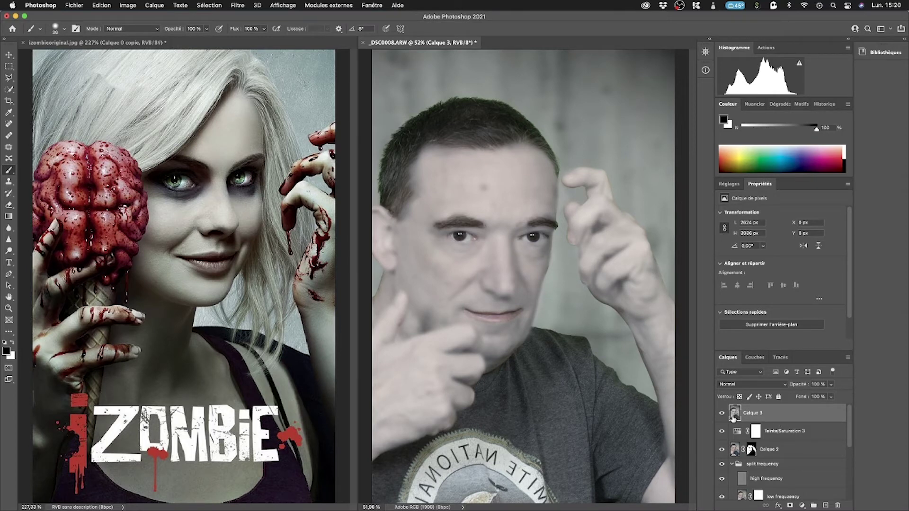
Step: Add two Curves adjustment layers above Calque 3 and clip both of them to it
left_click(803, 505)
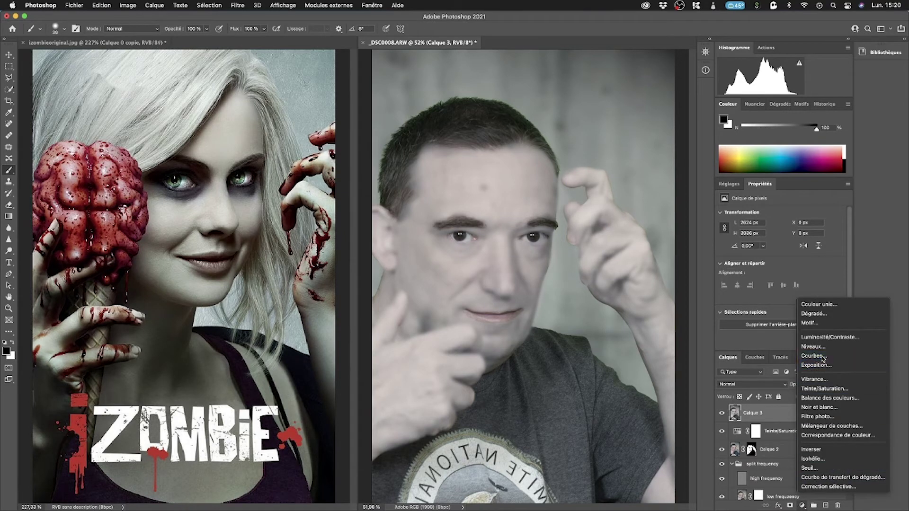
left_click(822, 356)
left_click(802, 506)
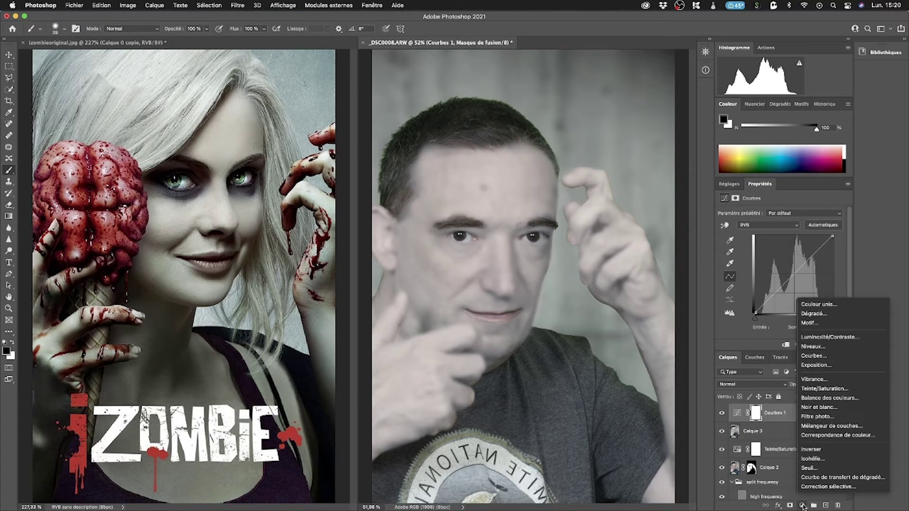
left_click(826, 357)
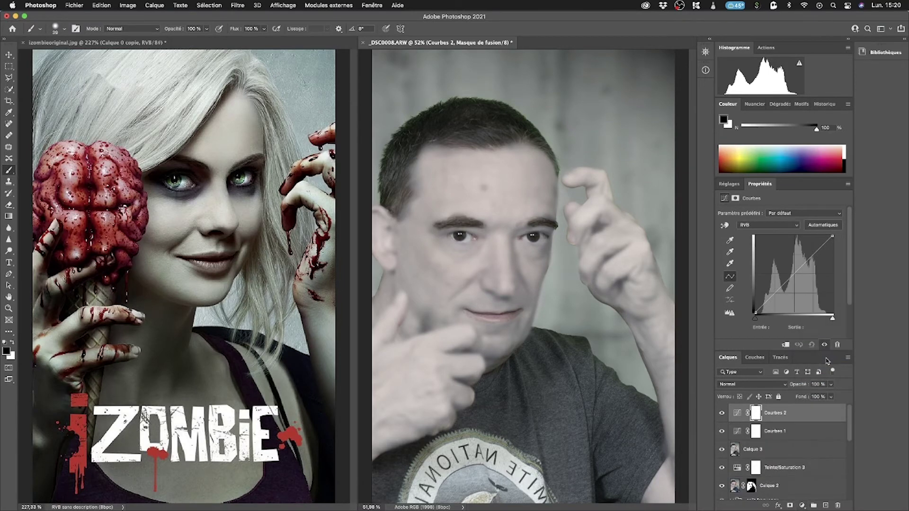
left_click(735, 422, "alt")
left_click(738, 439, "alt")
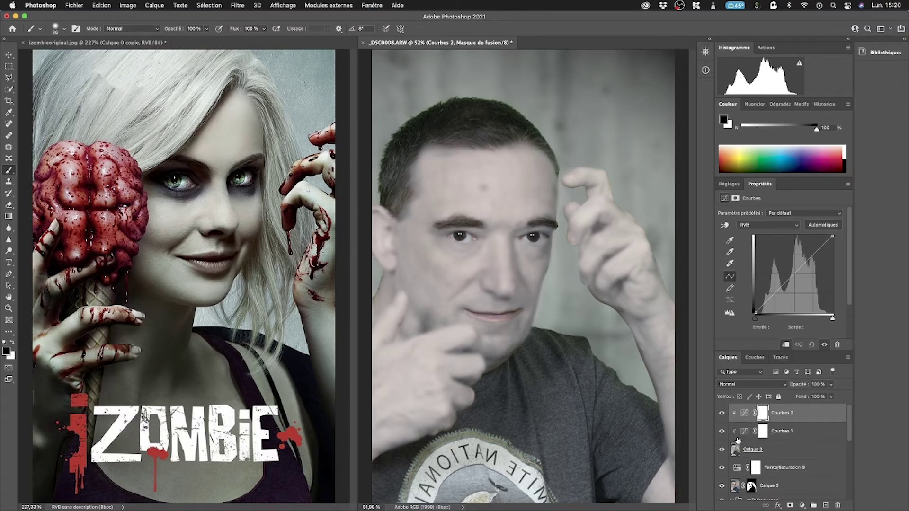
Step: Darken the Courbes 1 curve from input about 136 to output 81, and brighten the Courbes 2 curve from 107 to 171
left_click(786, 433)
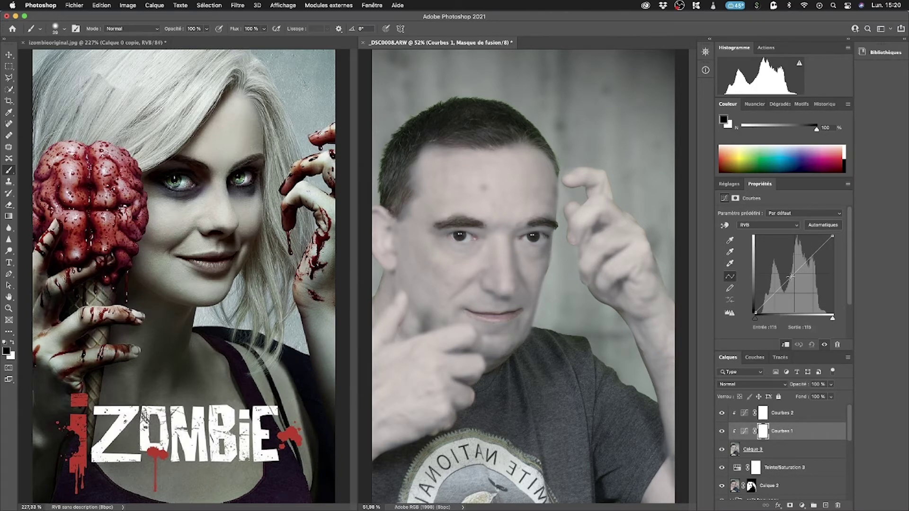
left_click_drag(789, 277, 797, 288)
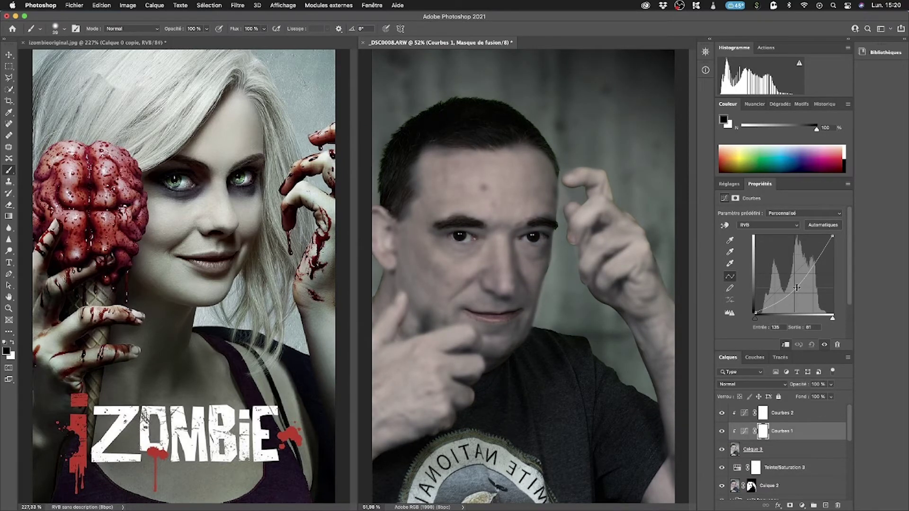
left_click(769, 413)
left_click_drag(788, 281, 788, 261)
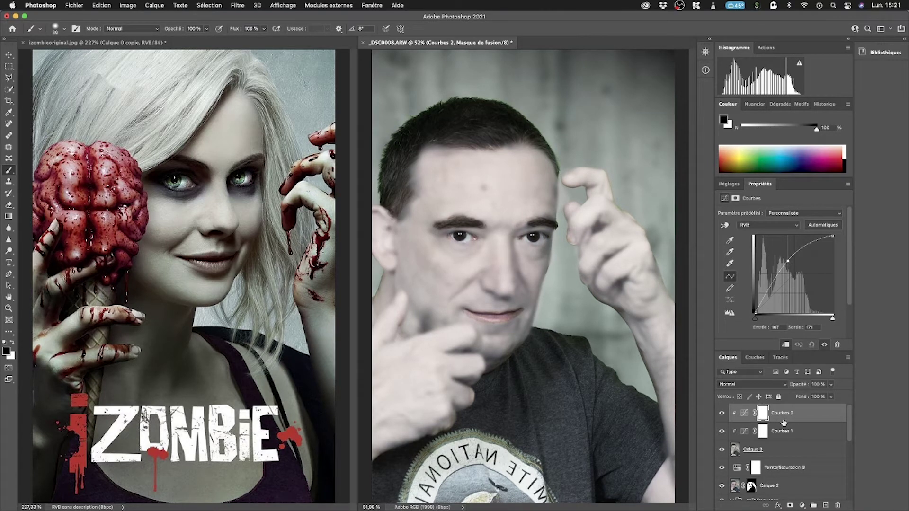
Step: Invert the masks of Courbes 1 and Courbes 2 to solid black
left_click(763, 432)
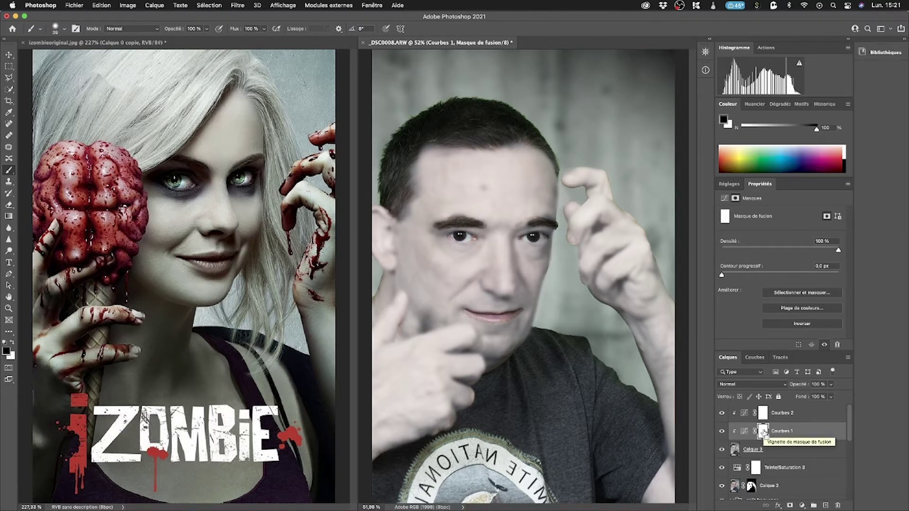
key("super+i")
left_click(763, 413)
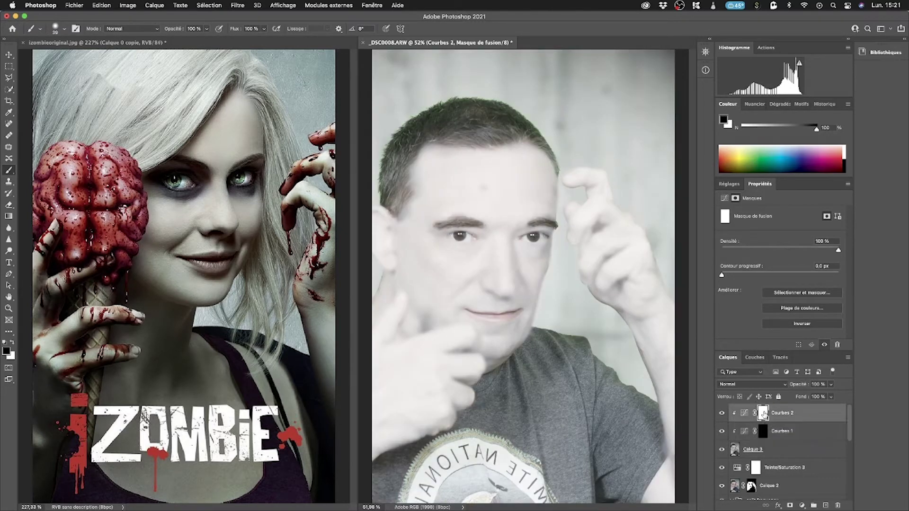
key("super+i")
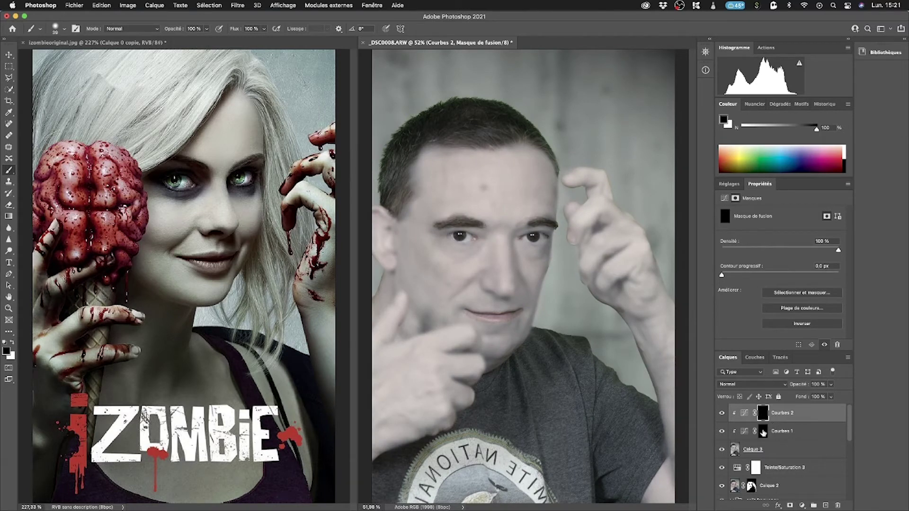
left_click(763, 432)
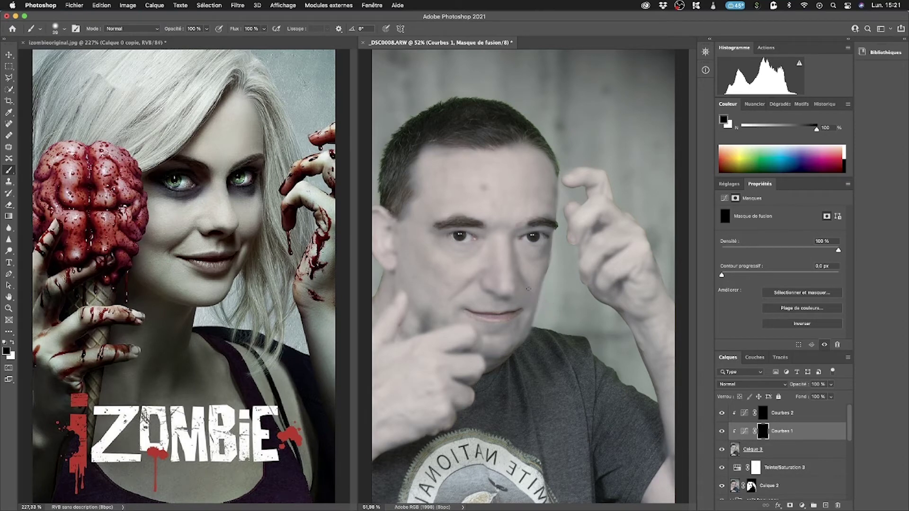
Step: Rename the Courbes 1 adjustment layer to "sombre" and Courbes 2 to "clair"
double_click(784, 432)
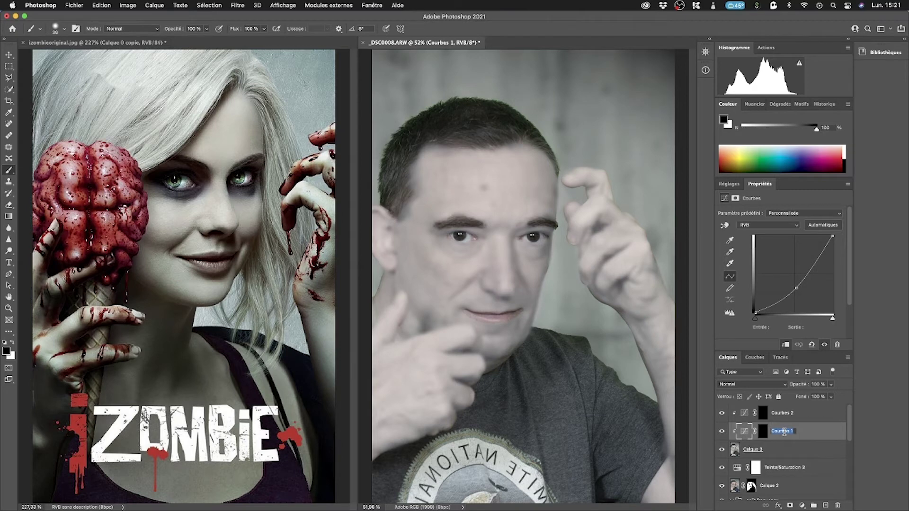
type("ass")
type("ombri")
key("BackSpace")
key("BackSpace")
key("BackSpace")
key("BackSpace")
key("BackSpace")
key("BackSpace")
key("BackSpace")
type("sombre")
double_click(785, 413)
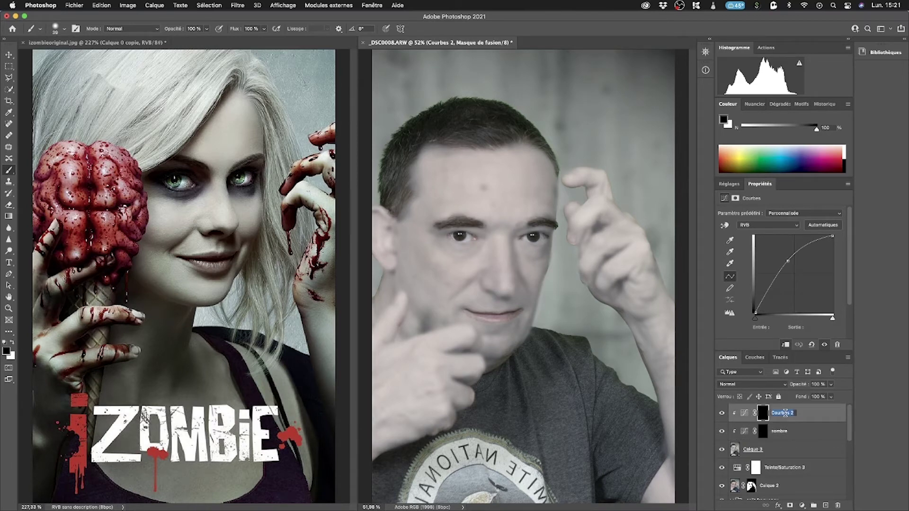
type("clair")
key("Return")
Step: Try a full-opacity white brush stroke across the forehead on the sombre mask, and undo it
left_click(764, 432)
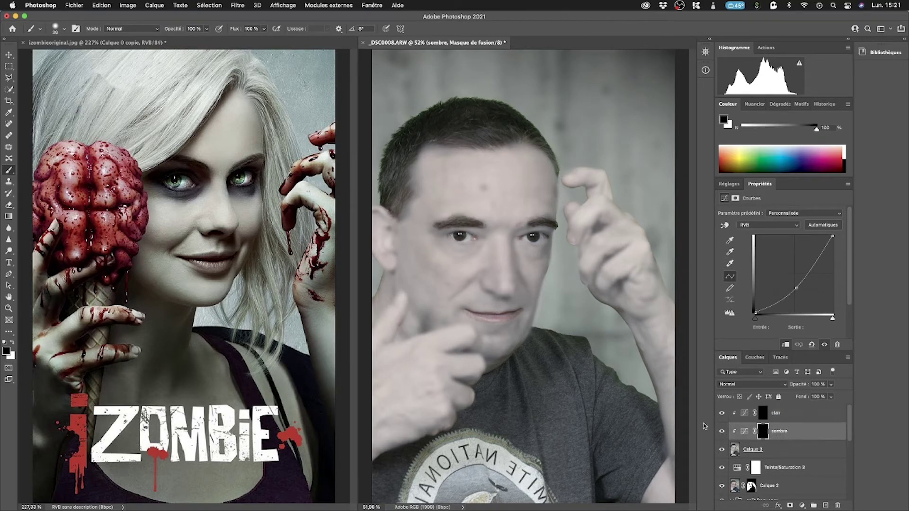
key("x")
mouse_move(448, 167)
left_mouse_down()
mouse_move(513, 168)
mouse_move(435, 168)
mouse_move(522, 170)
mouse_move(428, 168)
left_mouse_up()
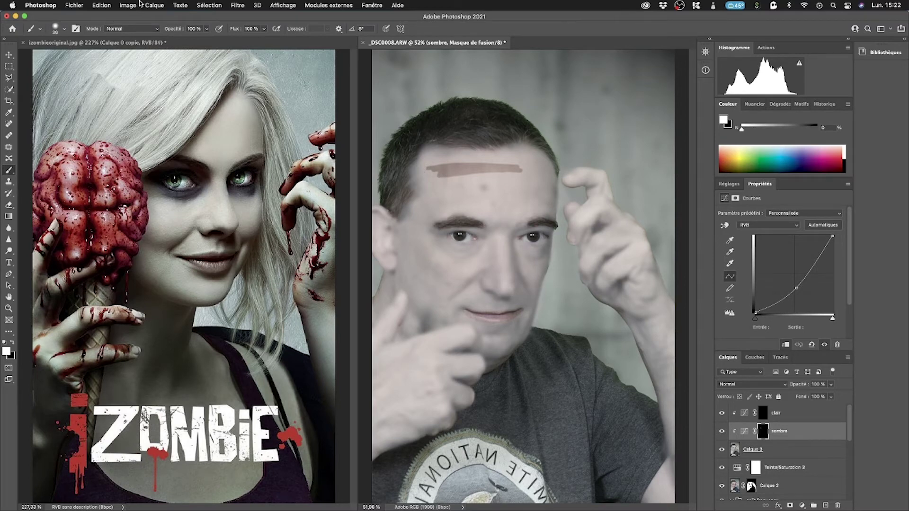
key("super+z")
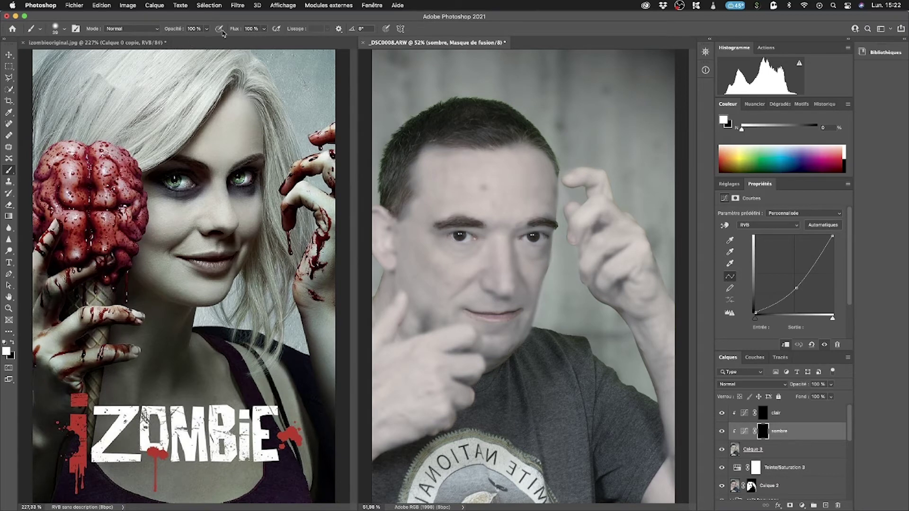
Step: Try a forehead stroke on the sombre mask with the brush opacity at 10%, and undo it
left_click(207, 28)
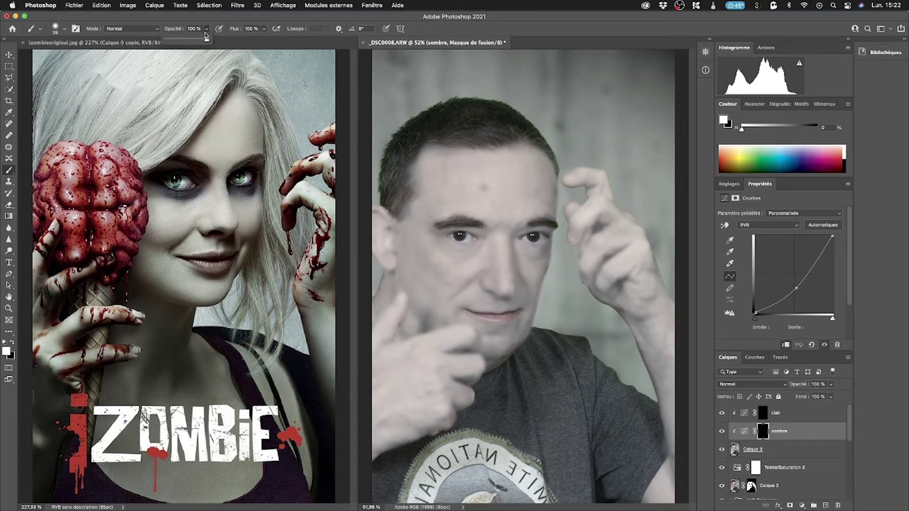
left_click_drag(207, 41, 170, 41)
left_click(473, 169)
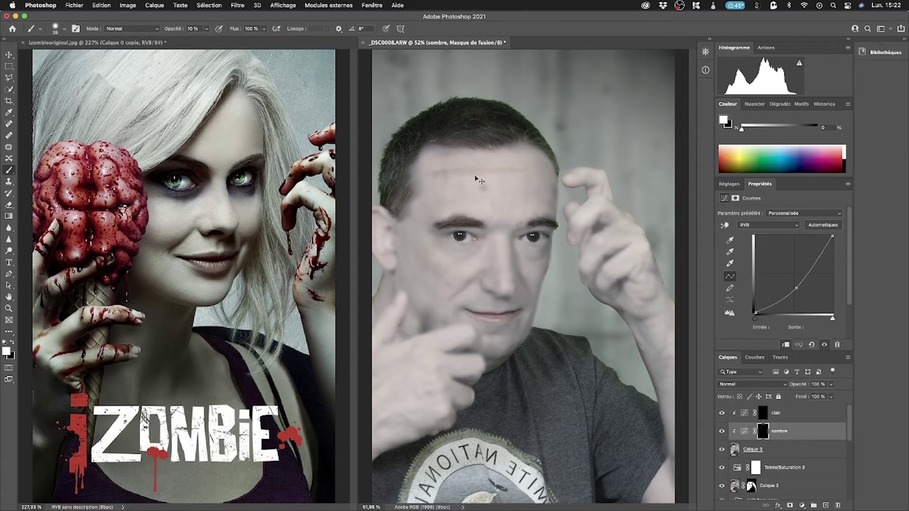
key("super+z")
Step: Lower the brush flow to 13% and test it on the forehead in the sombre mask
left_click(264, 29)
left_click_drag(265, 39, 227, 42)
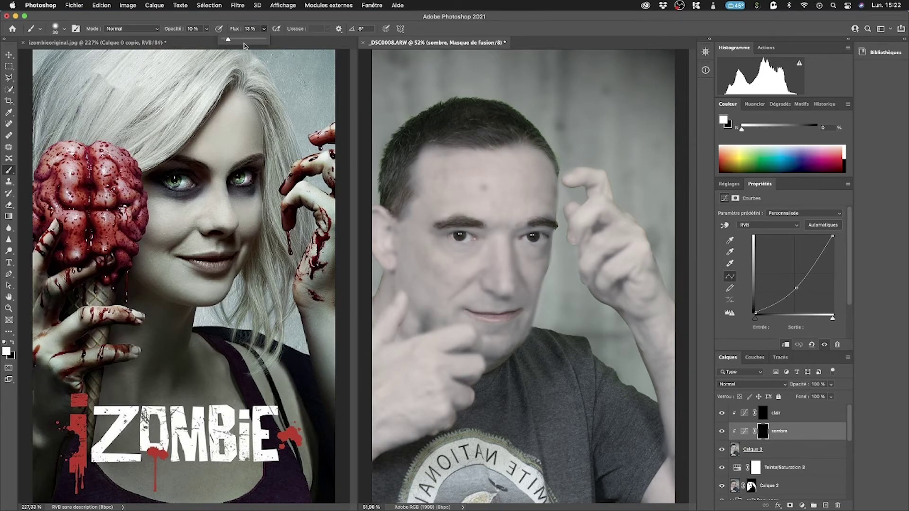
left_click(456, 175)
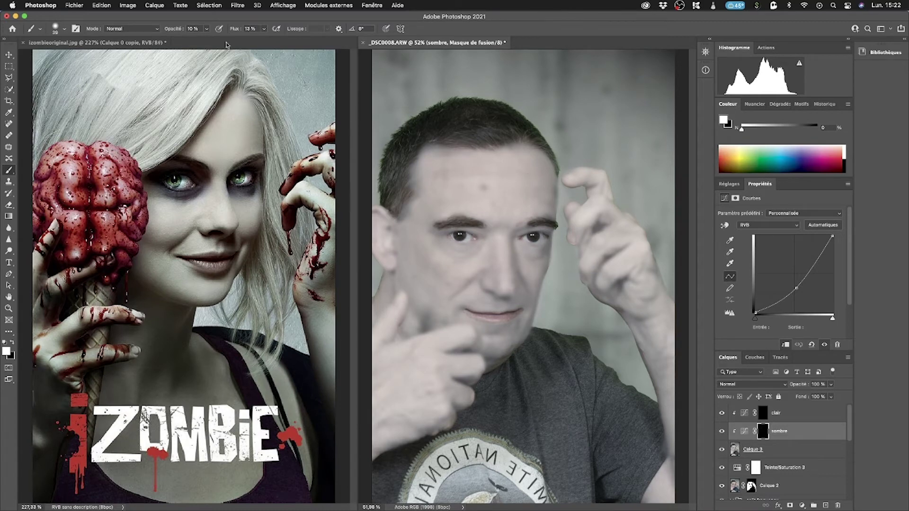
Step: Raise the brush opacity to 100% and test overlapping low-flow strokes across the forehead on the sombre mask
left_click(206, 29)
left_click_drag(205, 41, 285, 45)
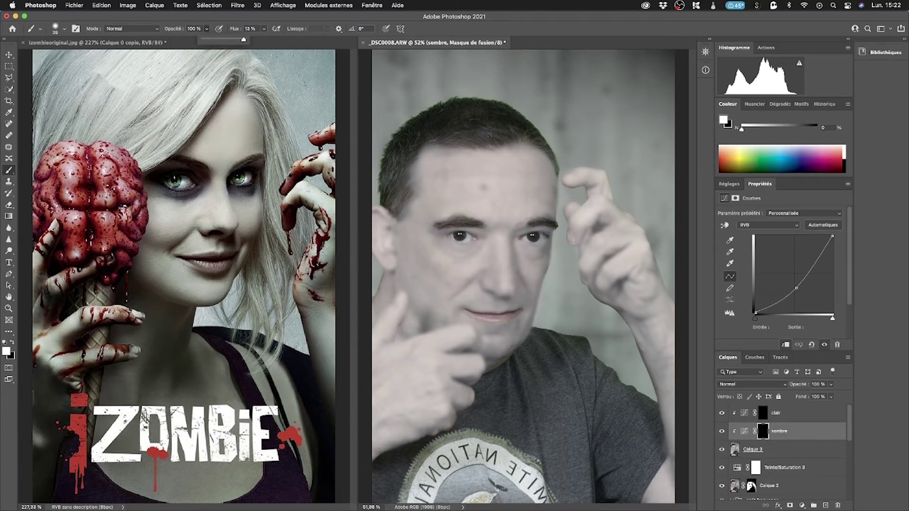
mouse_move(475, 178)
left_mouse_down()
mouse_move(496, 174)
mouse_move(458, 170)
mouse_move(536, 181)
left_mouse_up()
left_click_drag(464, 169, 508, 172)
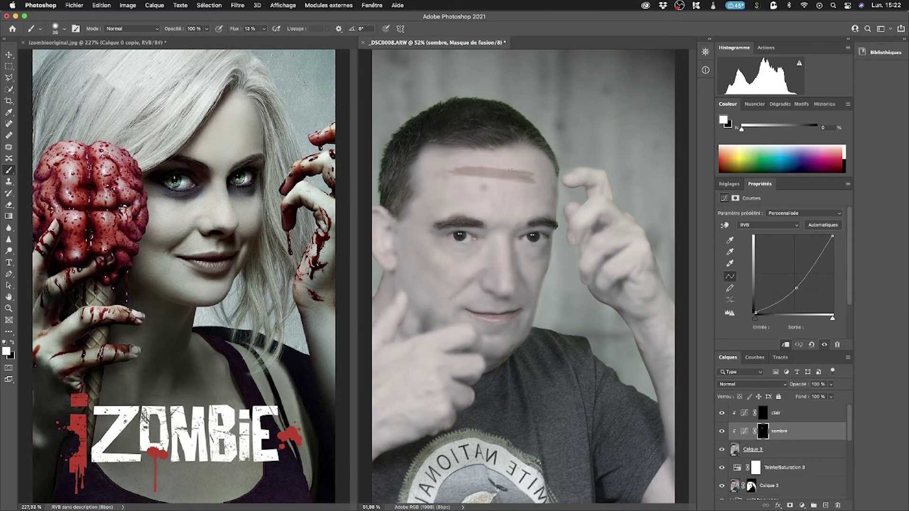
Step: Set the brush flow to 100% and its opacity to 16%, and undo the forehead test strokes
left_click(264, 30)
left_click_drag(264, 39, 330, 43)
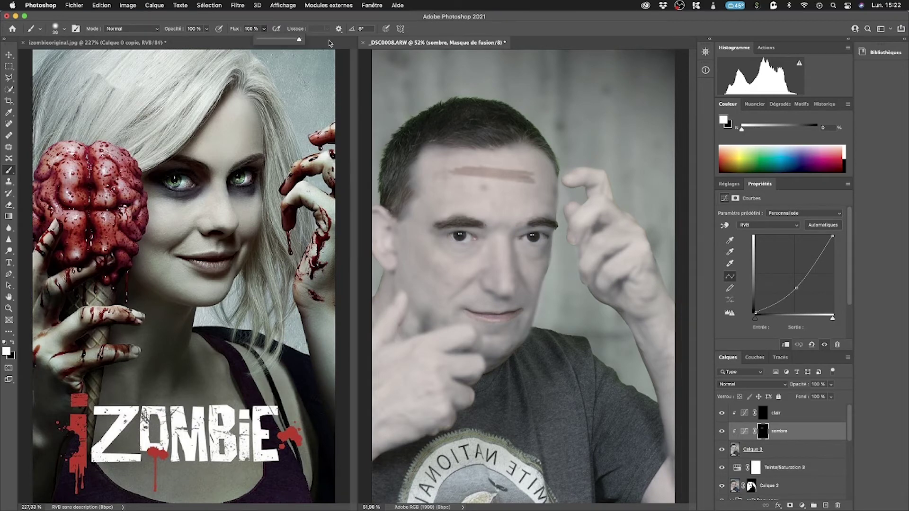
left_click(207, 29)
left_click_drag(207, 39, 173, 41)
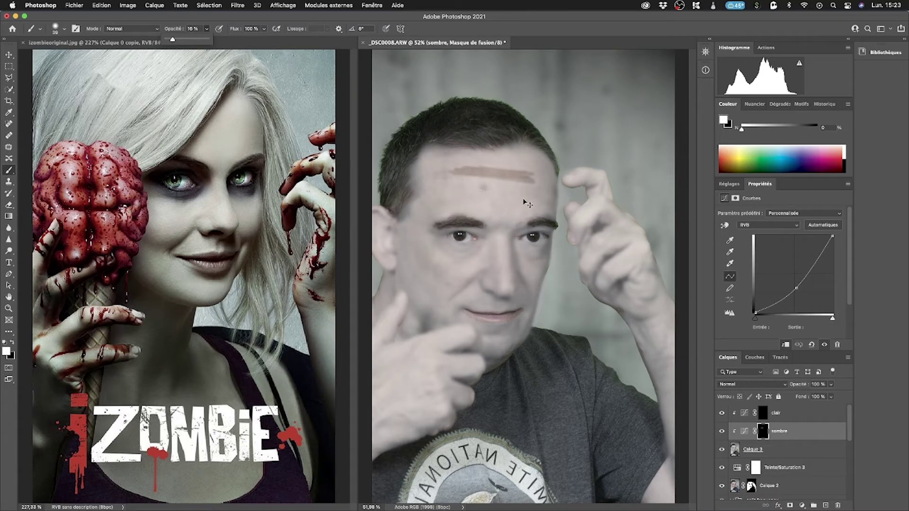
key("super+z")
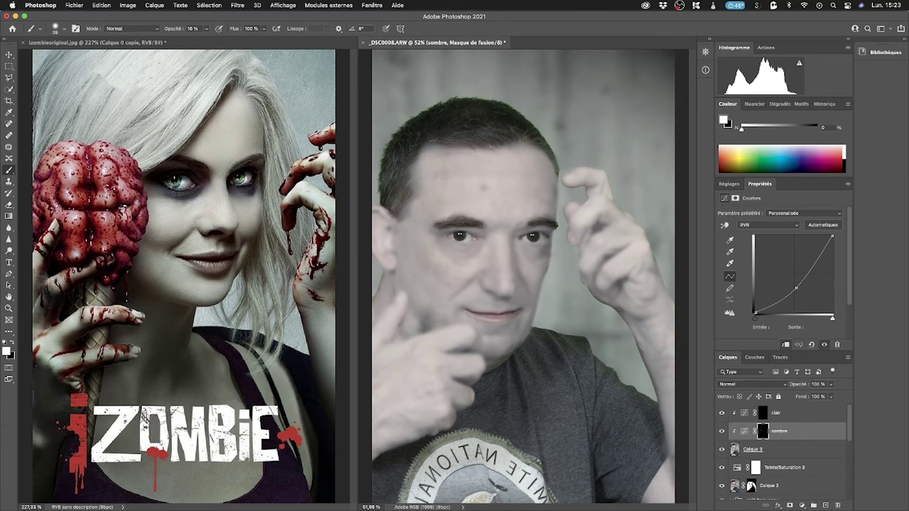
Step: Lower the sombre adjustment layer's opacity to 1%
key("x")
key("x")
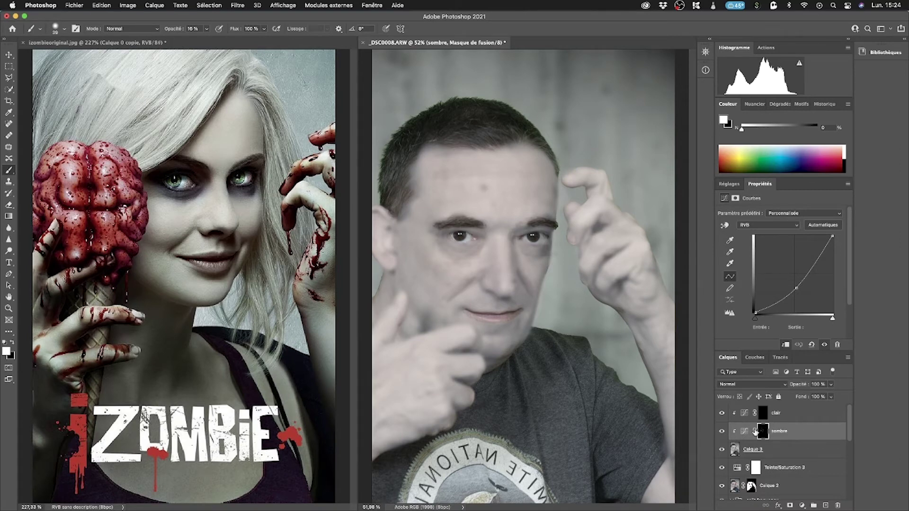
left_click(831, 385)
left_click_drag(832, 398, 792, 400)
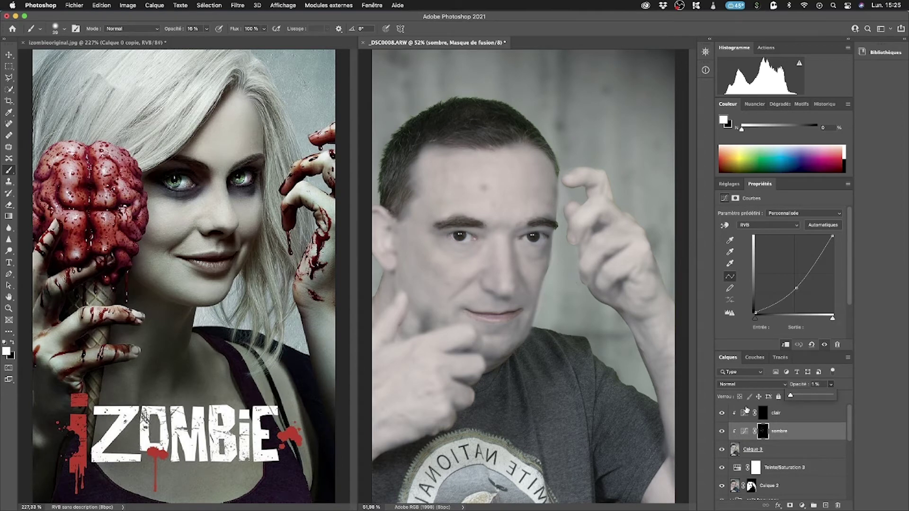
Step: Undo the last test stroke on the clair layer and lower that layer's opacity to about 15%
left_click(772, 415)
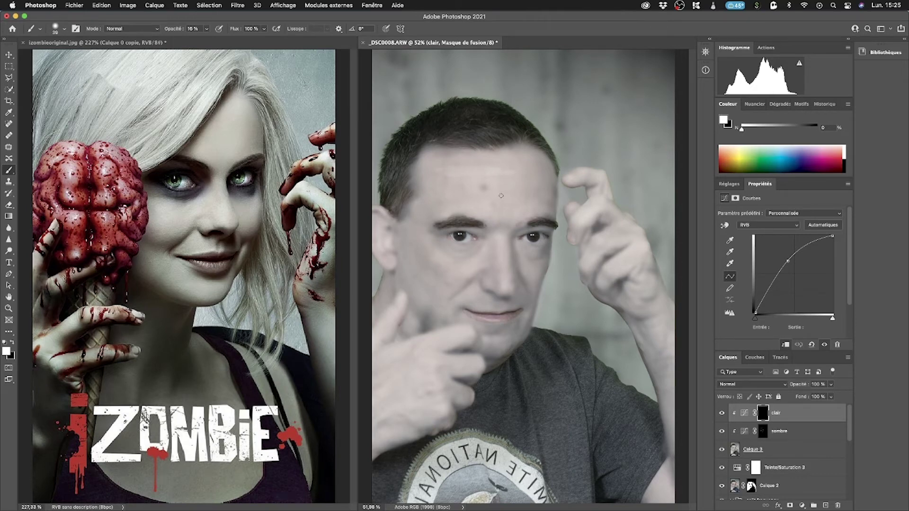
key("super+z")
left_click(830, 385)
left_click_drag(831, 396, 796, 397)
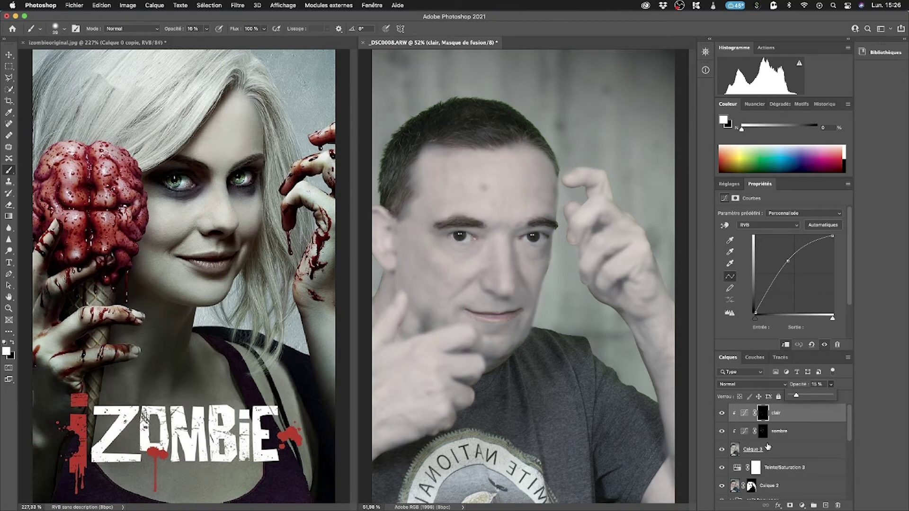
Step: Stamp the visible layers into a new layer at the top and add a Curves adjustment above it
key("super+alt+shift+e")
key("x")
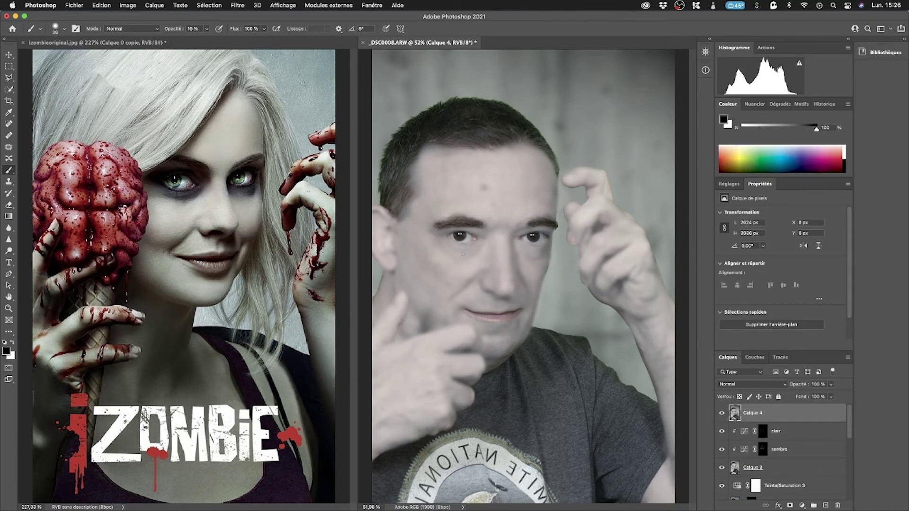
left_click(802, 505)
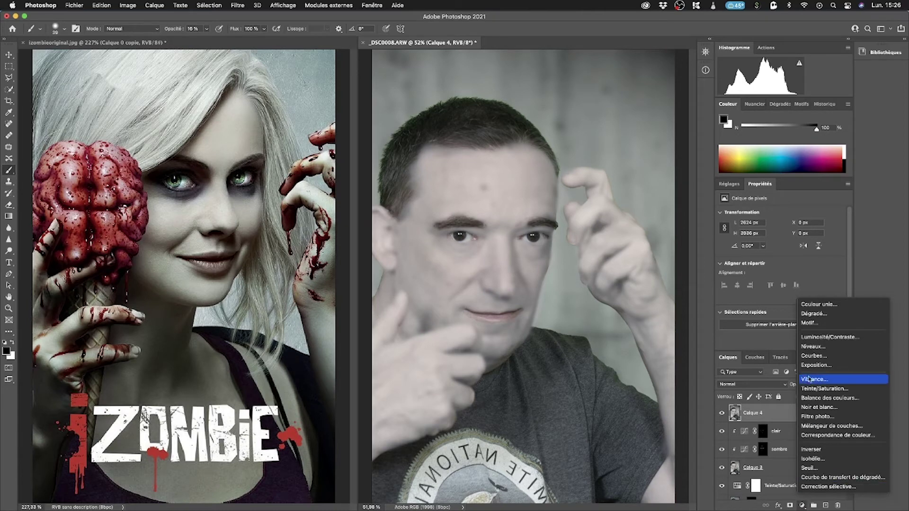
left_click(819, 356)
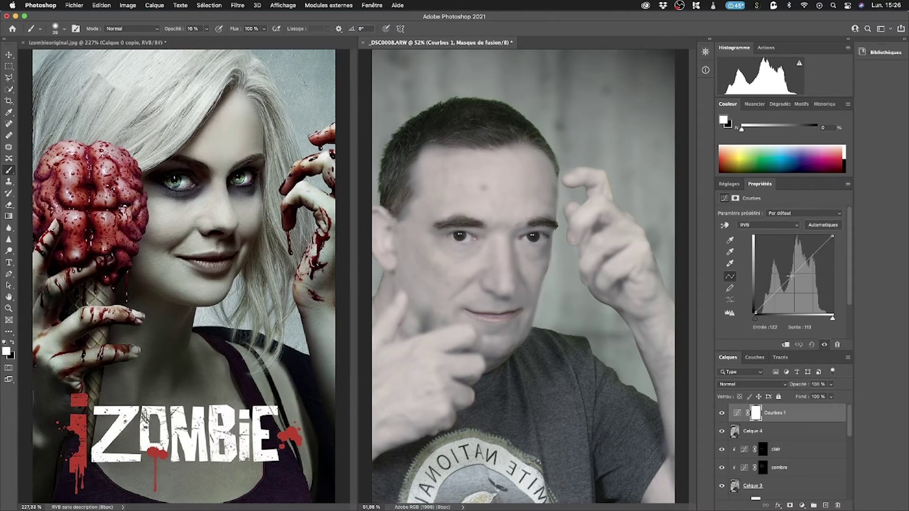
Step: Brighten the new curve from input 112 to output about 178 and invert its mask to black
mouse_move(791, 275)
left_mouse_down()
mouse_move(789, 283)
mouse_move(789, 258)
left_mouse_up()
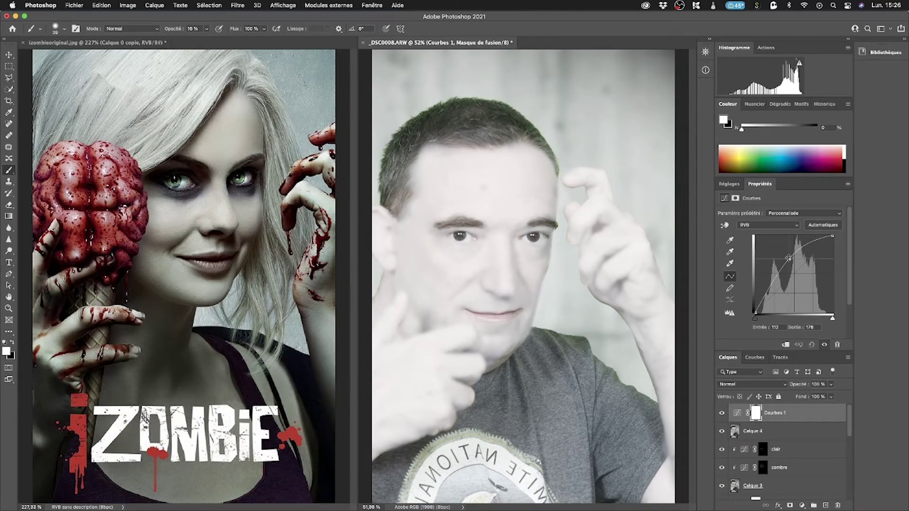
left_click(756, 415)
key("super+i")
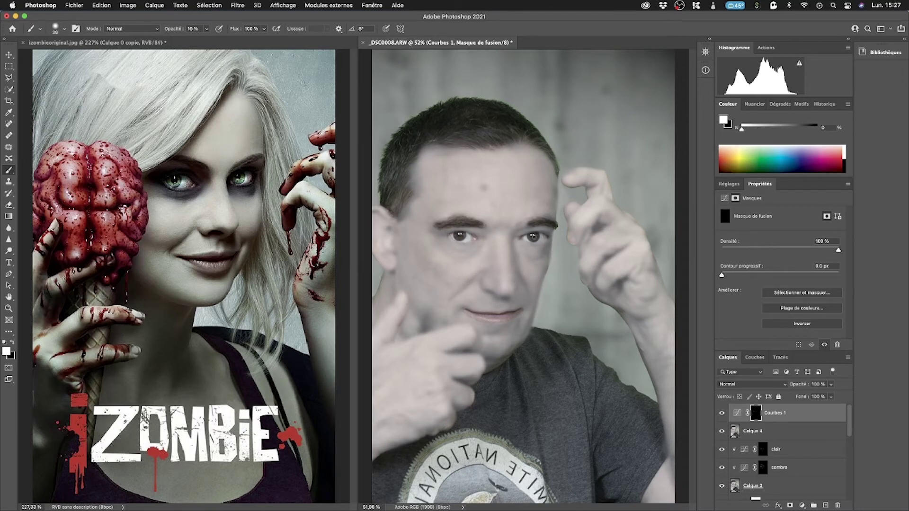
Step: Paint white at 16% opacity on the top Courbes 1 mask over the irises of both eyes to lighten them
key("super+1")
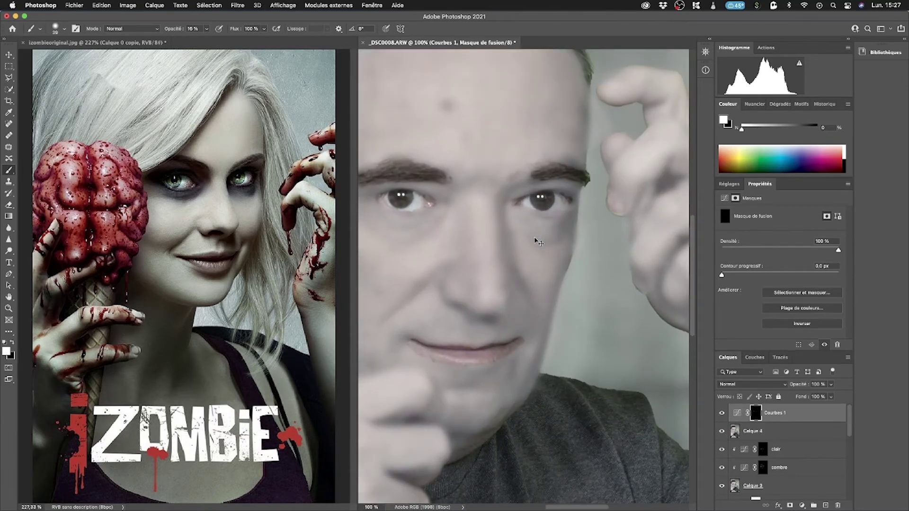
key("super+plus")
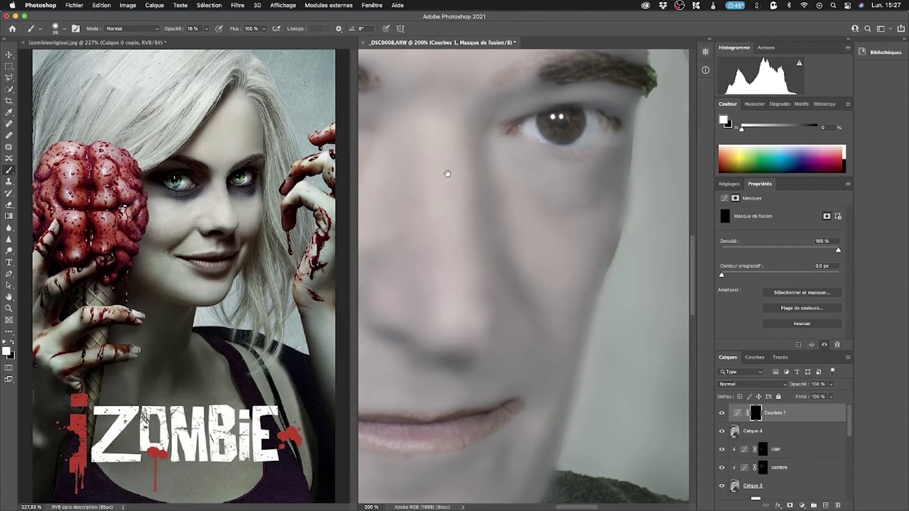
left_click_drag(422, 156, 558, 251)
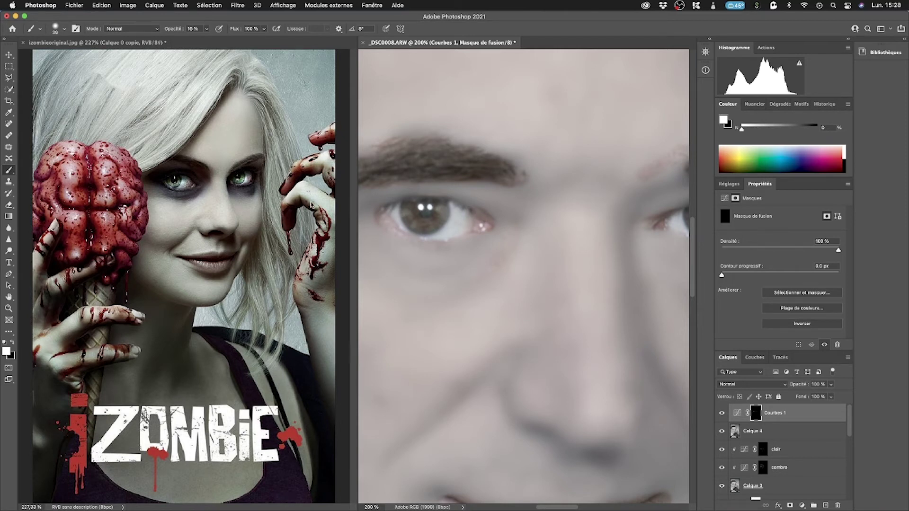
left_click_drag(570, 233, 450, 227)
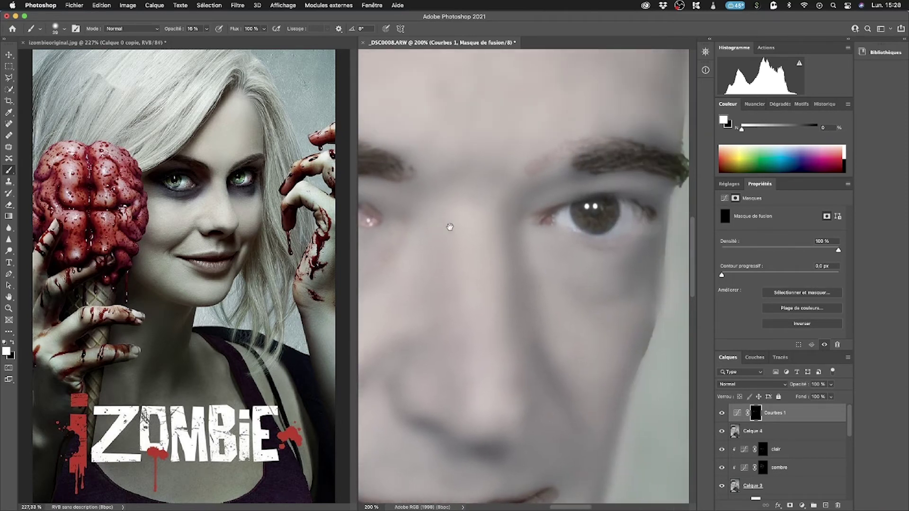
mouse_move(607, 219)
left_mouse_down()
mouse_move(603, 206)
mouse_move(607, 216)
mouse_move(592, 217)
mouse_move(612, 205)
mouse_move(582, 215)
mouse_move(610, 206)
mouse_move(594, 217)
mouse_move(608, 215)
mouse_move(600, 204)
mouse_move(586, 215)
mouse_move(601, 218)
mouse_move(590, 212)
mouse_move(603, 206)
mouse_move(597, 218)
left_mouse_up()
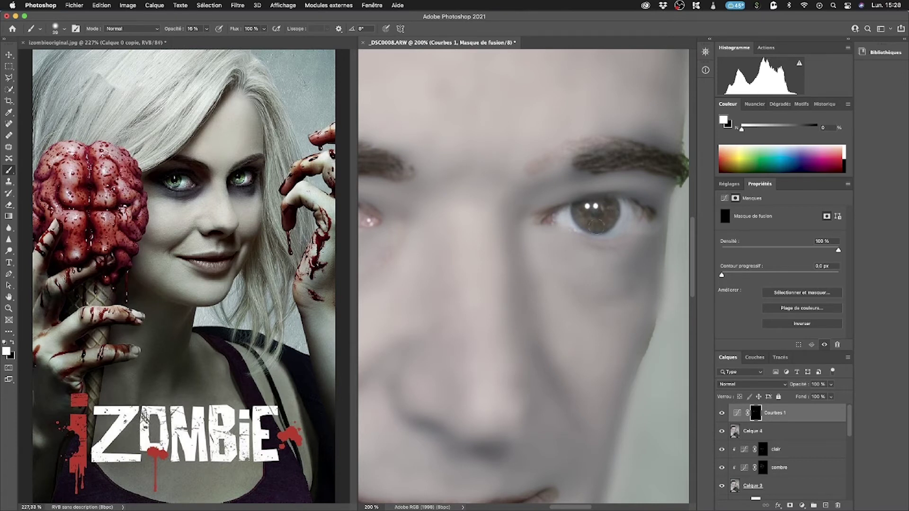
Step: Add a Hue/Saturation (Teinte/Saturation) adjustment above Courbes 1 and set its hue to +113
left_click_drag(514, 215, 576, 219)
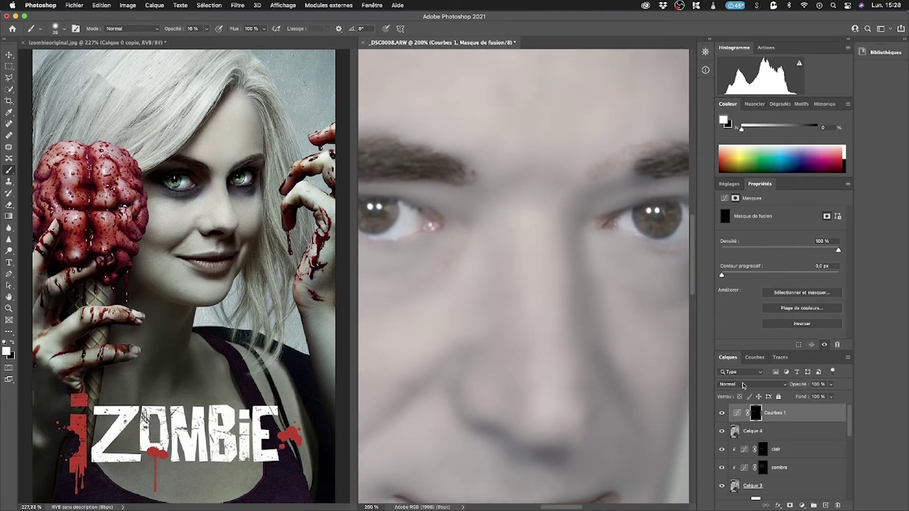
left_click(803, 505)
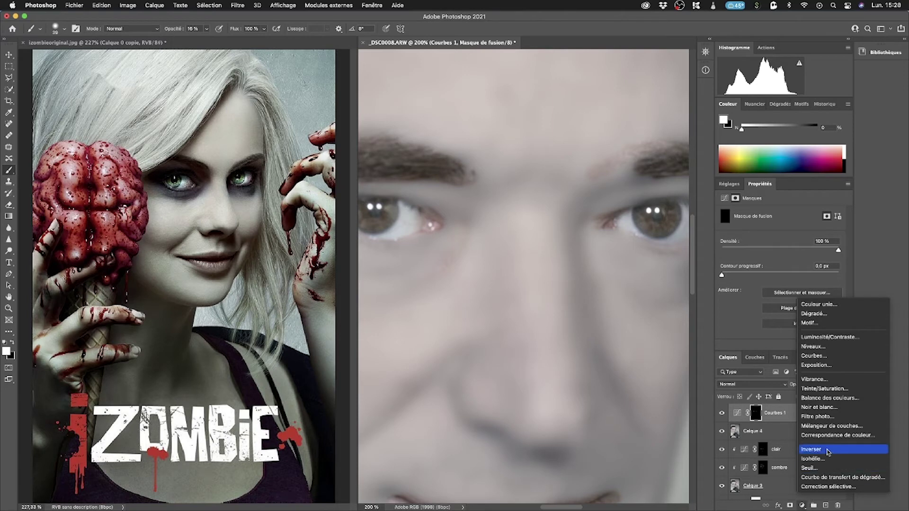
left_click(835, 390)
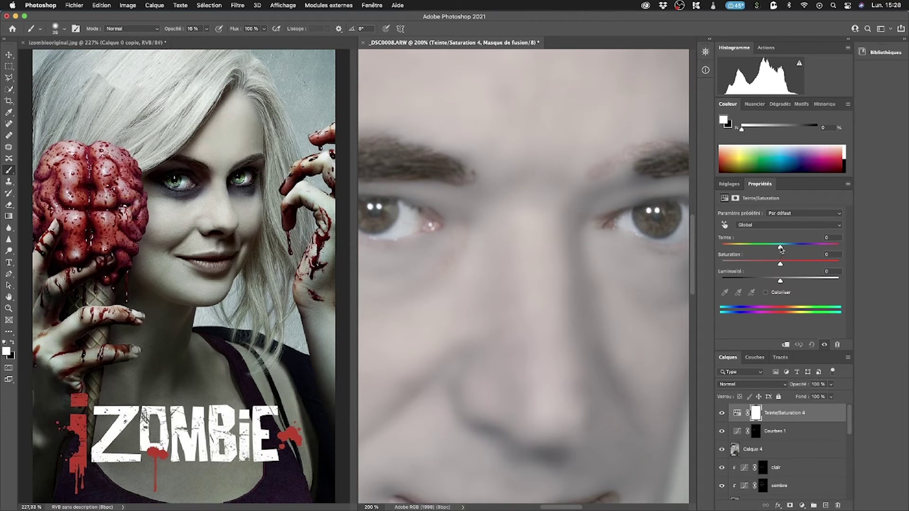
left_click_drag(780, 248, 824, 256)
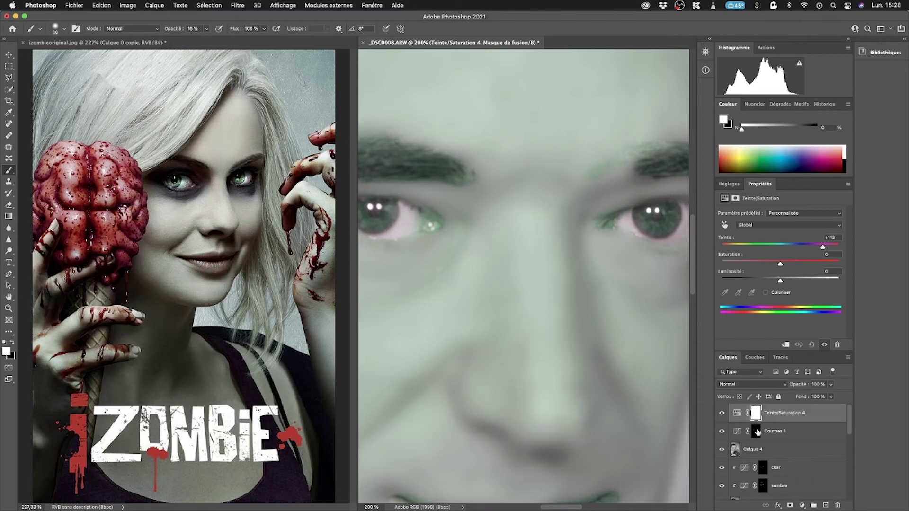
Step: Copy the Courbes 1 eye mask onto Teinte/Saturation 4, replacing its existing mask
left_click_drag(757, 433, 756, 415)
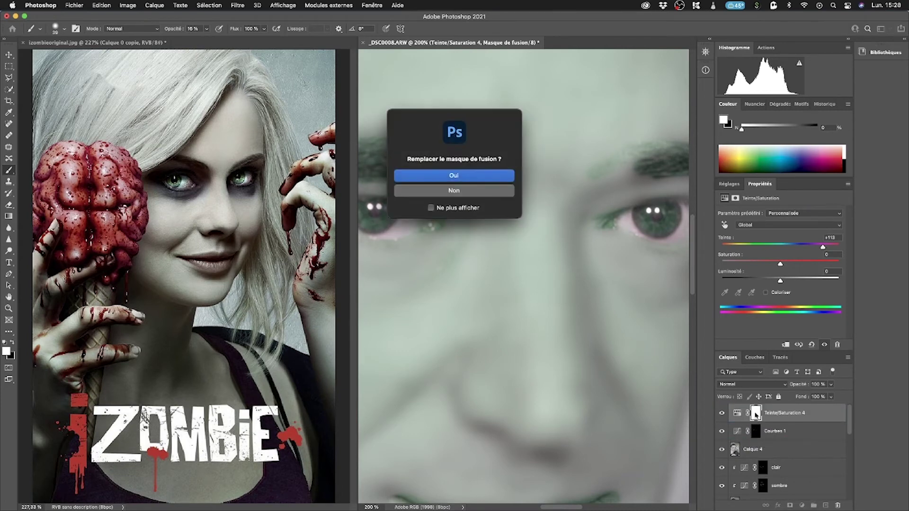
left_click(462, 177)
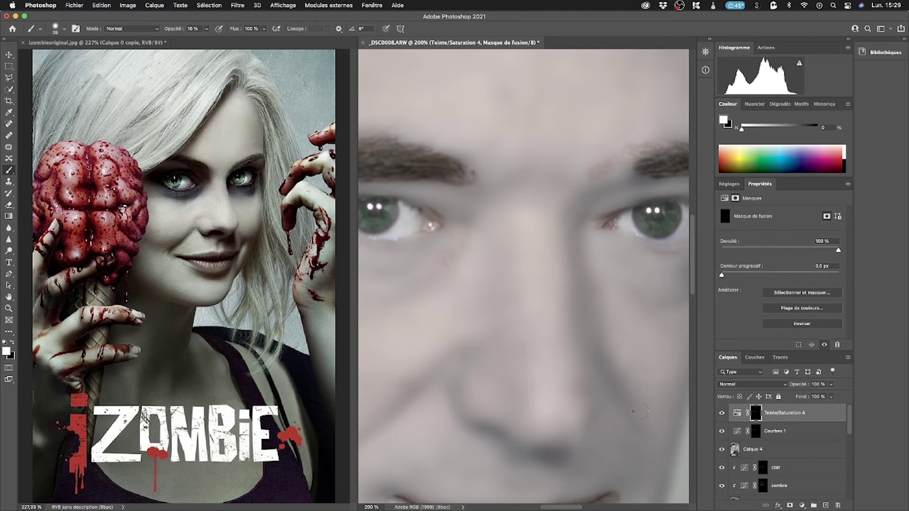
Step: Raise the saturation of Teinte/Saturation 4 to +66 to strengthen the green of the irises
key("super+0")
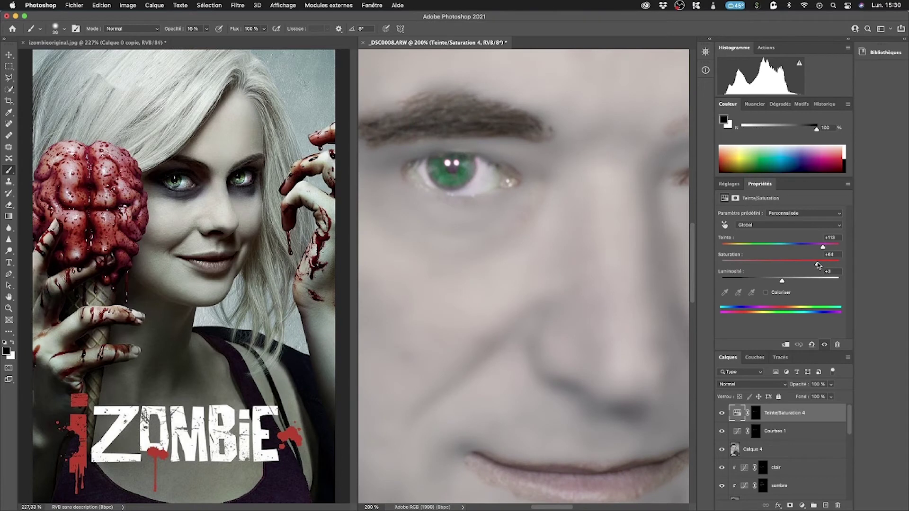
left_click_drag(818, 265, 819, 264)
key("super+0")
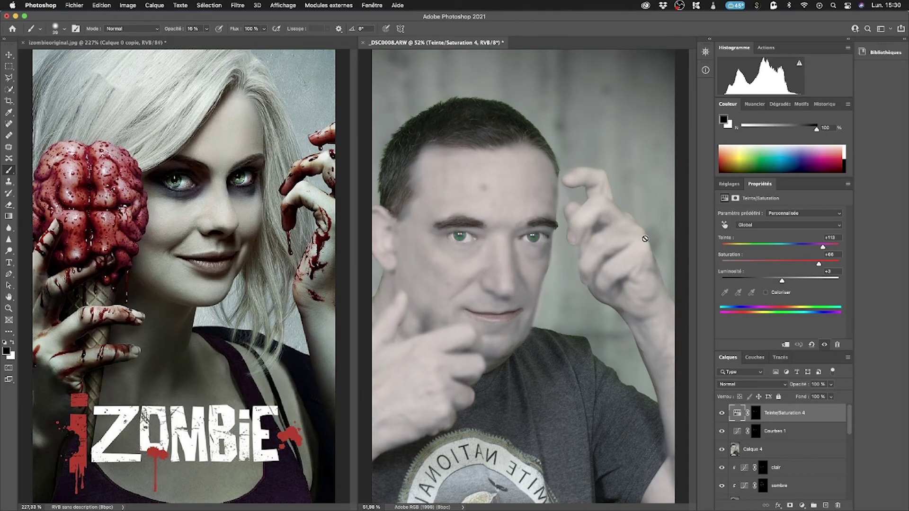
Step: Stamp all visible layers into a new top layer and open it in the Camera Raw filter
key("super+alt+shift+e")
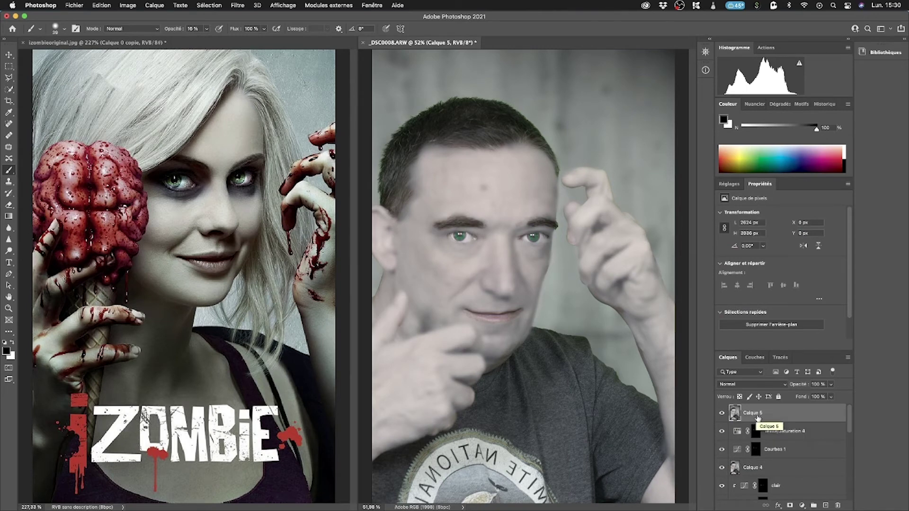
left_click(234, 5)
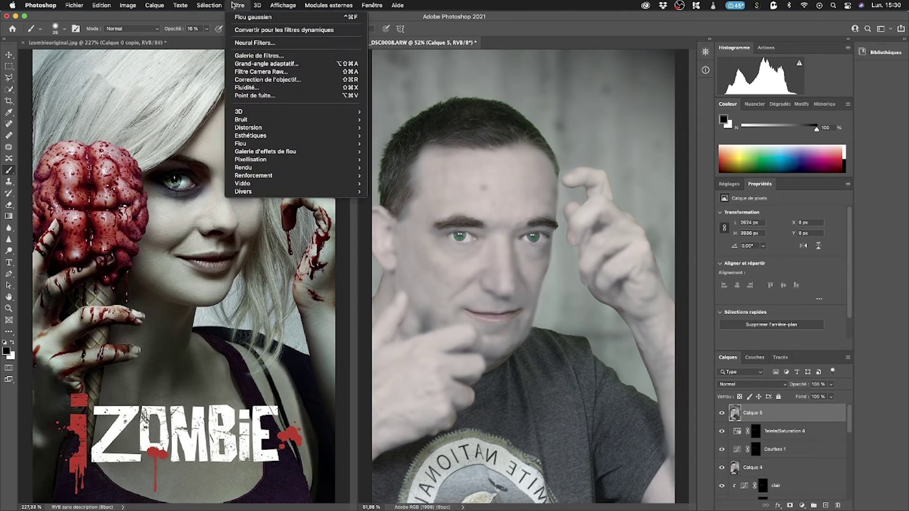
left_click(281, 79)
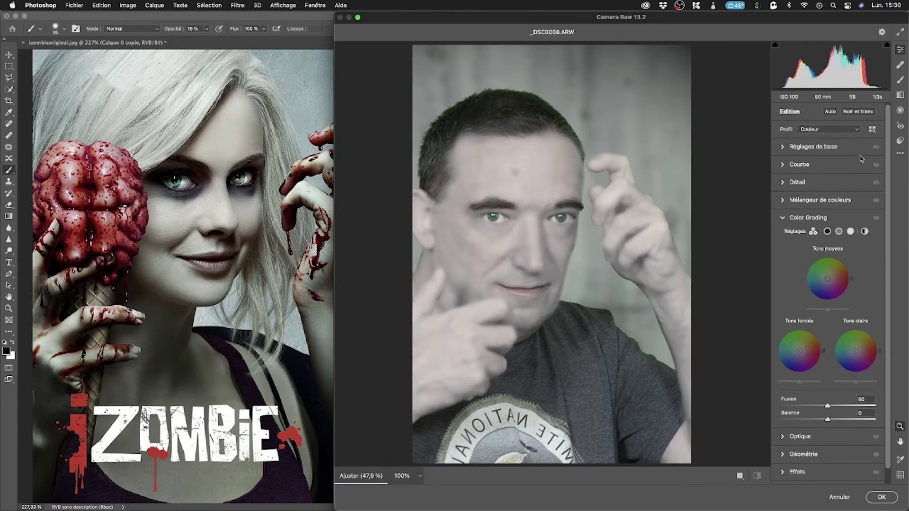
scroll(872, 158, "down", 1)
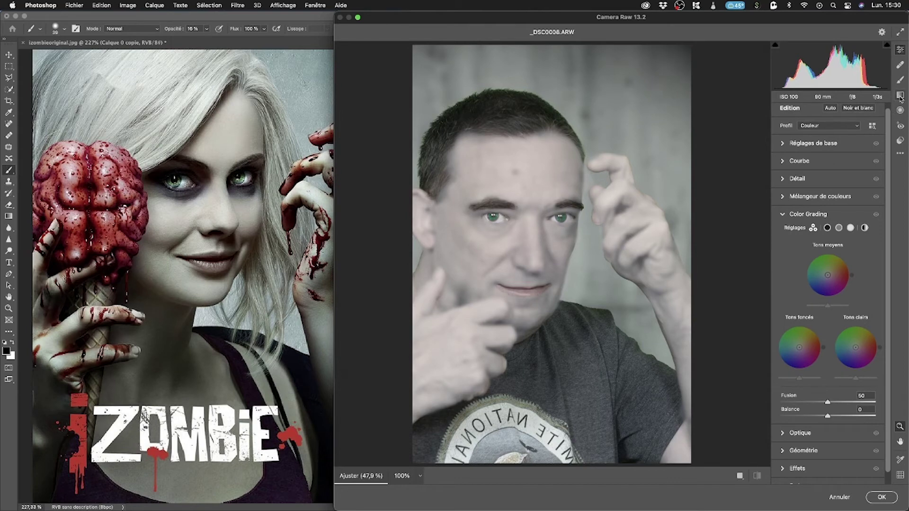
Step: Place two graduated filters at exposure -4.00, one rising from the shirt to the chin, one descending from the upper edge to the forehead
left_click(900, 96)
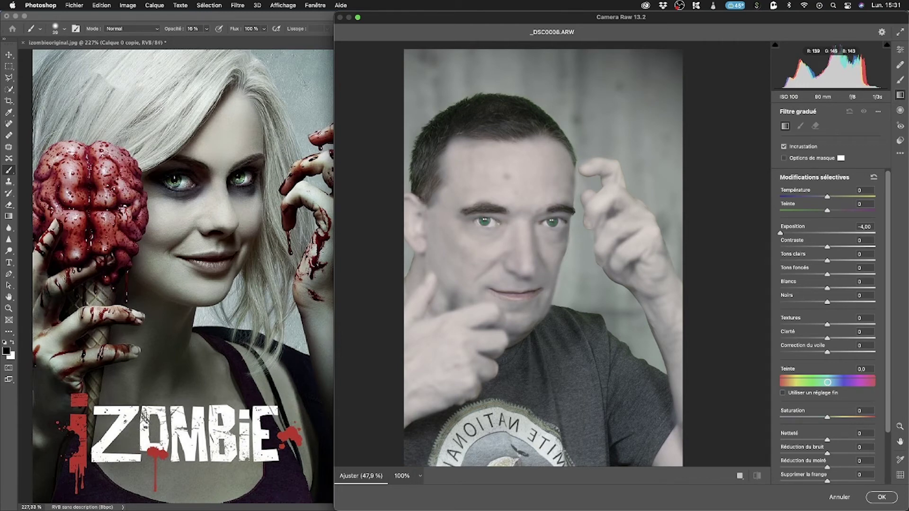
left_click_drag(556, 456, 529, 302)
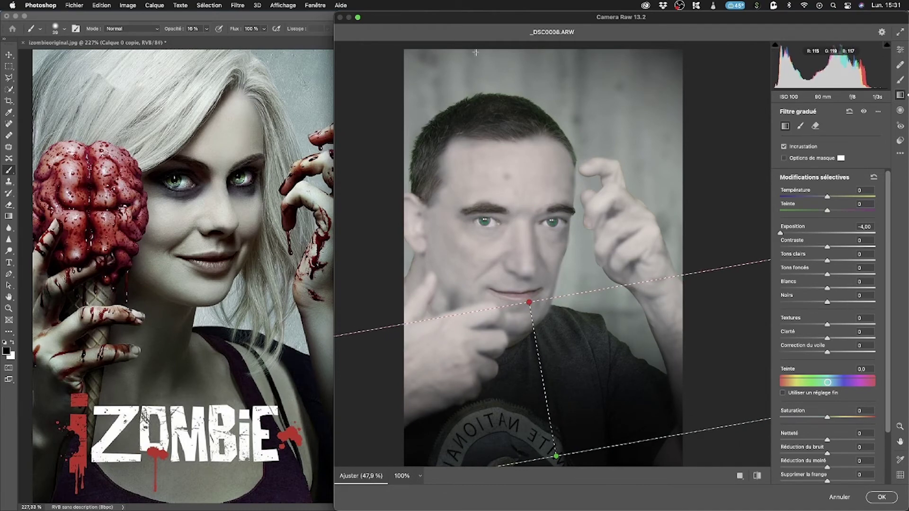
left_click_drag(483, 52, 517, 184)
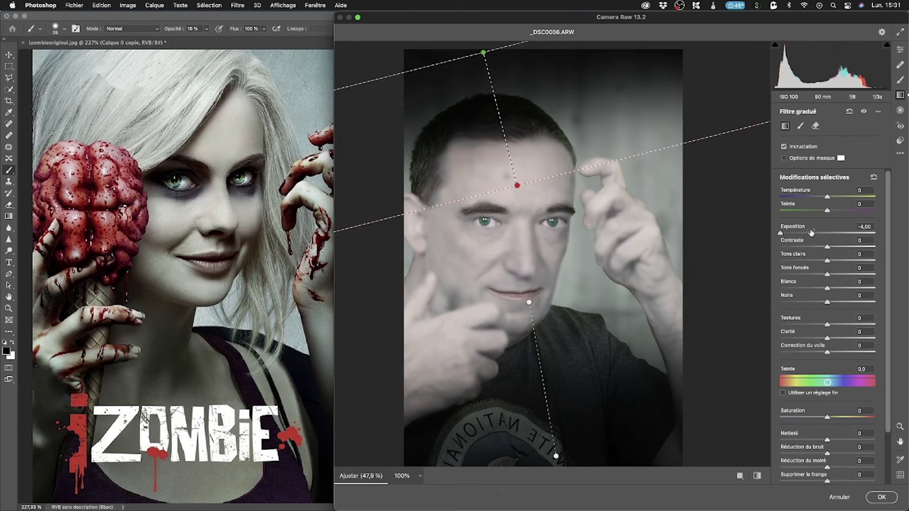
Step: Set the upper gradient's exposure to about -1.46 and the lower gradient's to -3.20, and apply the Camera Raw filter
left_click_drag(781, 233, 811, 236)
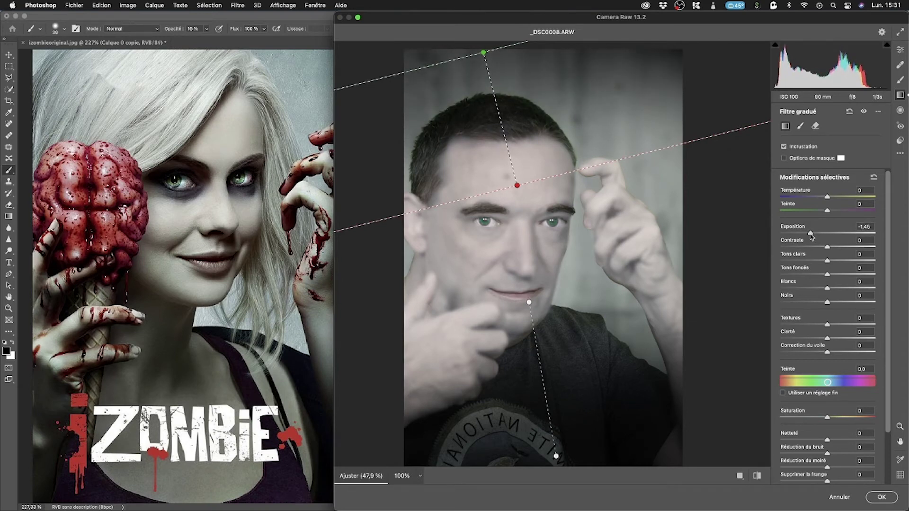
left_click(529, 302)
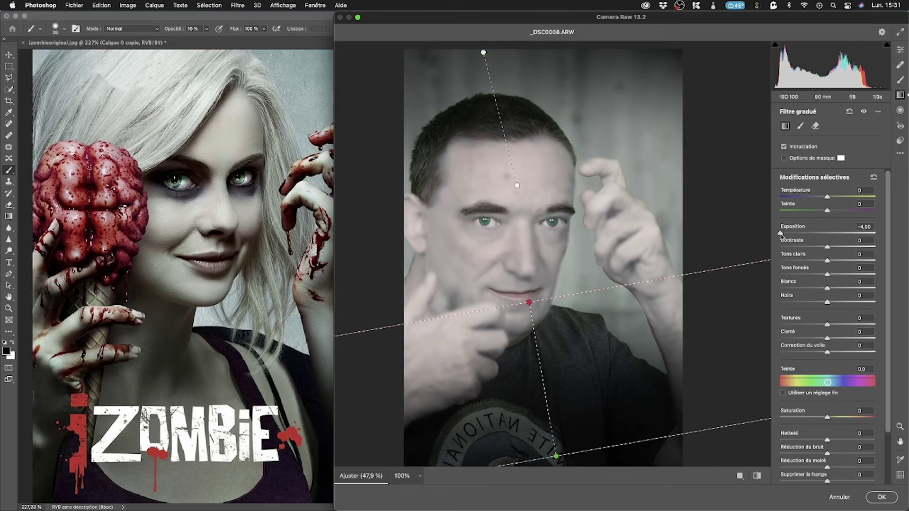
left_click_drag(781, 234, 790, 235)
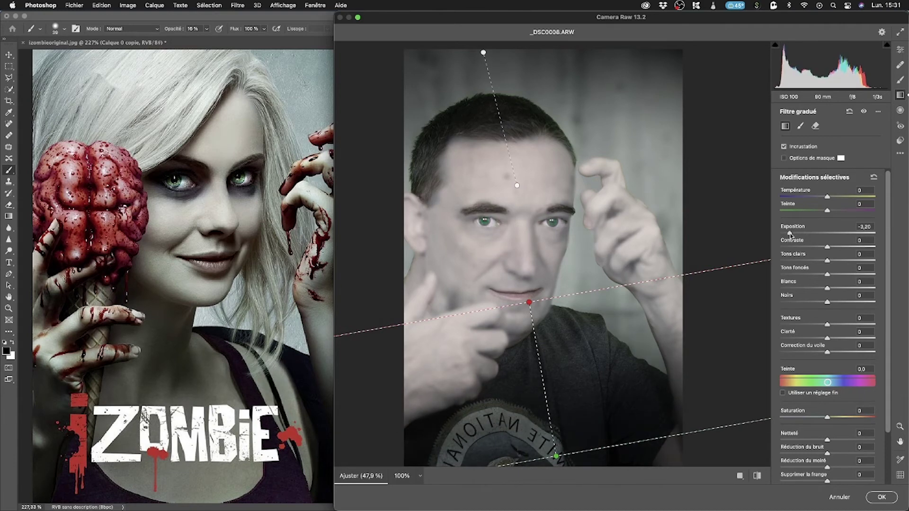
left_click(882, 497)
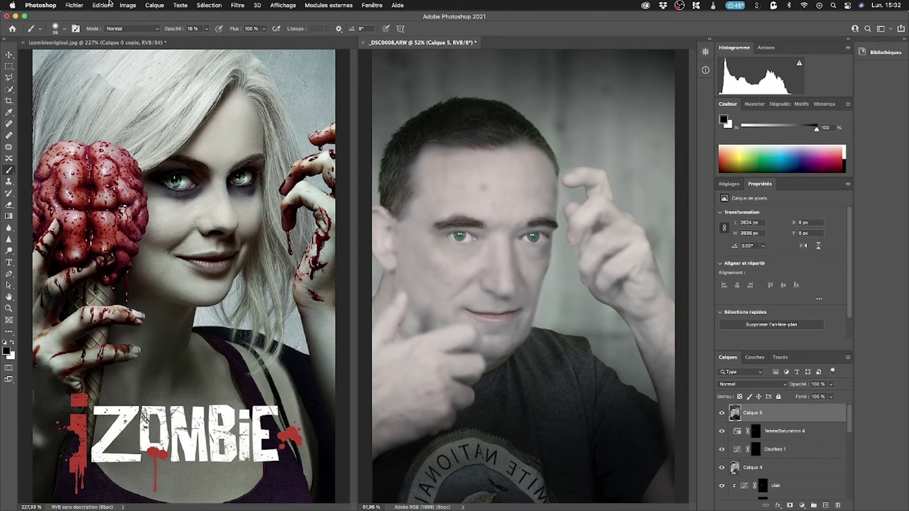
Step: Crop the portrait on all sides to about 2095 x 3107 px, tight around the head and hands
left_click(9, 100)
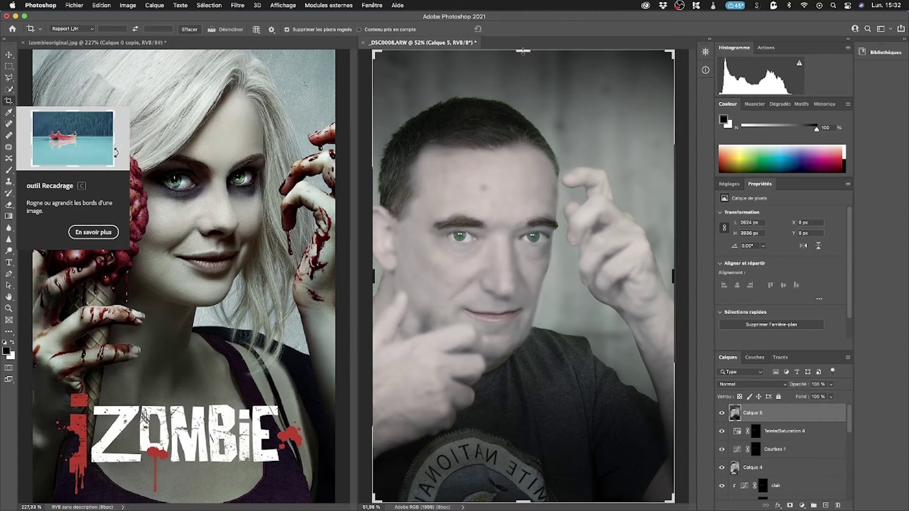
left_click_drag(521, 61, 525, 83)
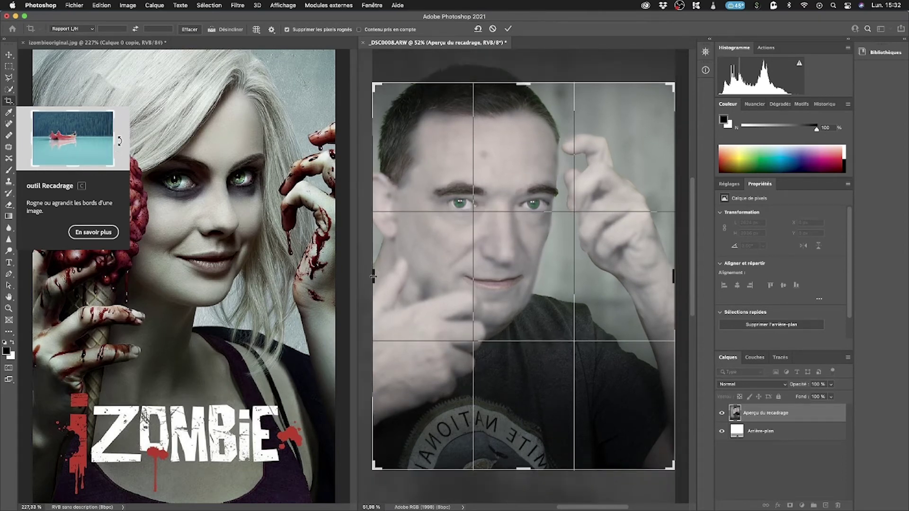
left_click_drag(374, 276, 378, 277)
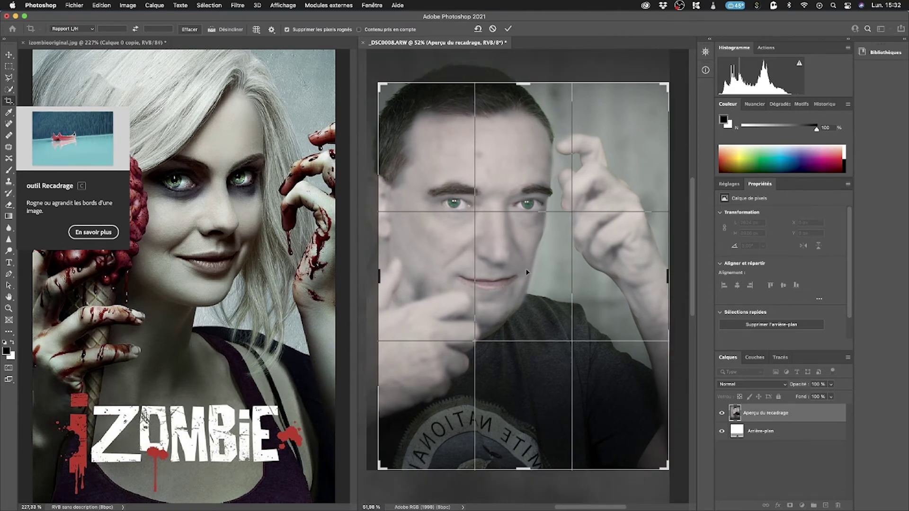
left_click_drag(671, 276, 643, 277)
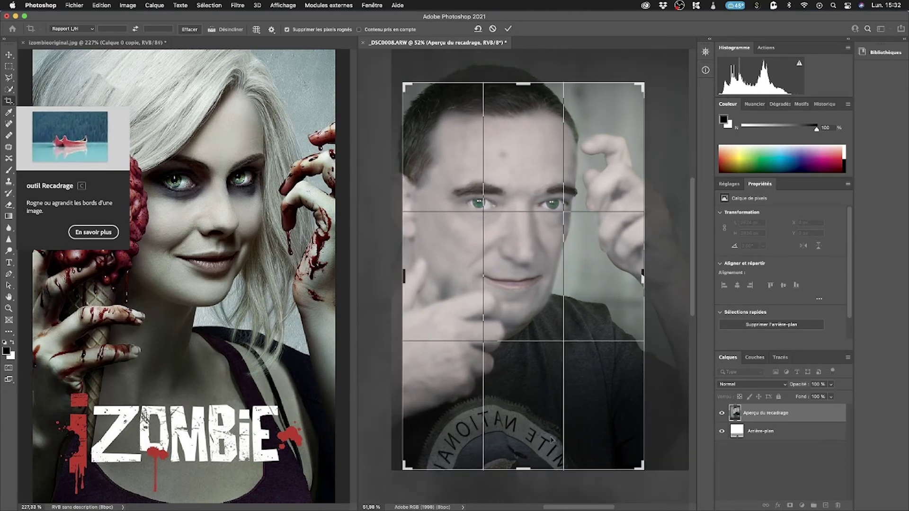
left_click_drag(523, 469, 528, 453)
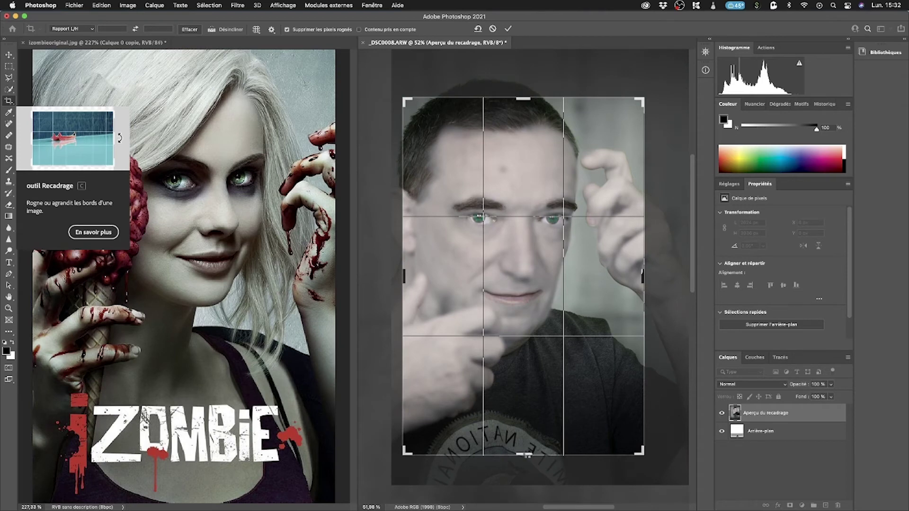
key("Return")
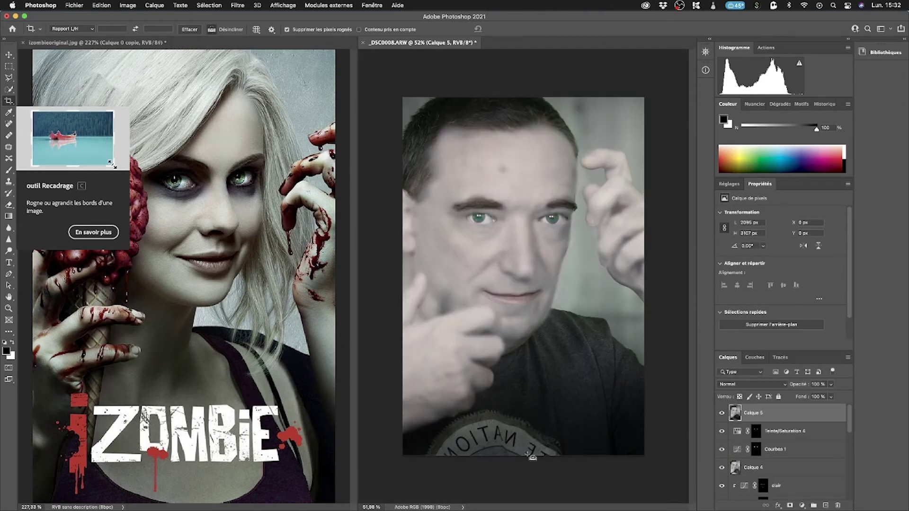
key("super+0")
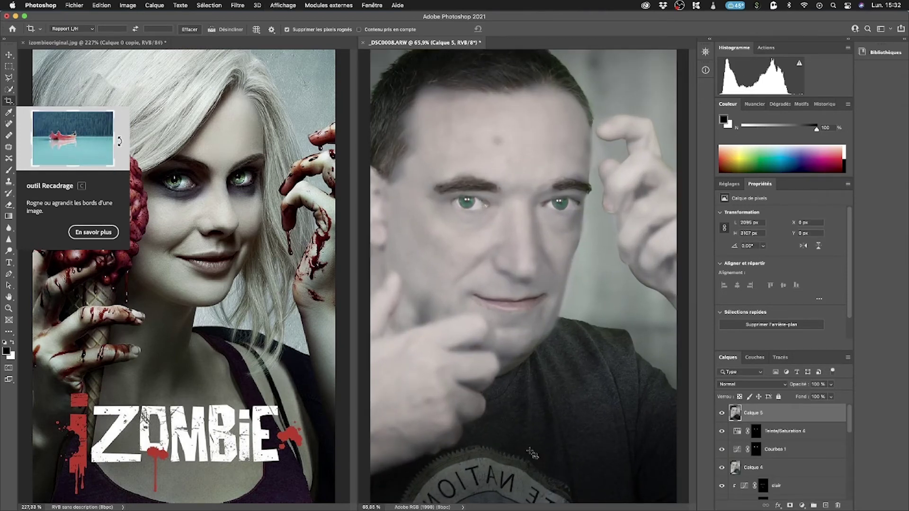
Step: Select the red brain in izombieoriginal.jpg with the Quick Selection tool, leaving out the fingers and cone
left_click(9, 101)
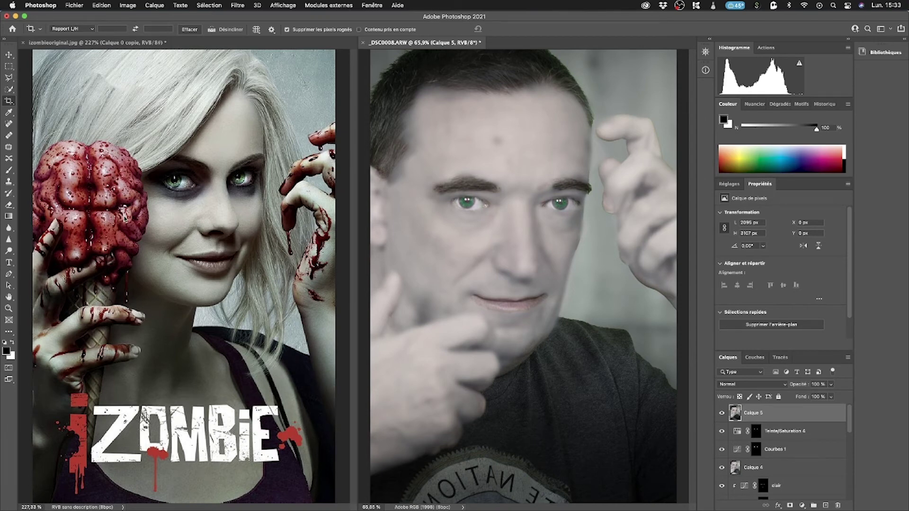
left_click(9, 89)
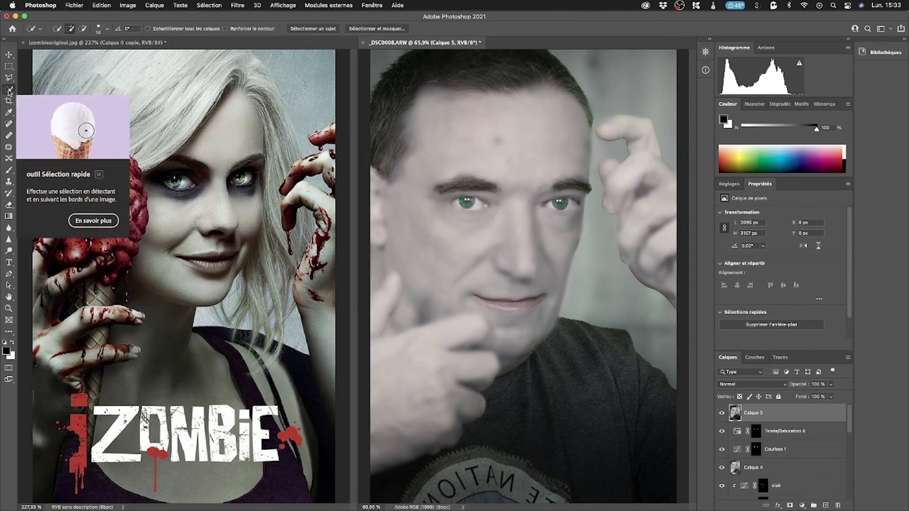
left_click(76, 170)
mouse_move(53, 155)
left_mouse_down()
mouse_move(96, 152)
mouse_move(116, 172)
mouse_move(122, 166)
mouse_move(129, 198)
mouse_move(132, 174)
mouse_move(137, 228)
mouse_move(125, 249)
mouse_move(36, 227)
mouse_move(42, 272)
mouse_move(107, 275)
left_mouse_up()
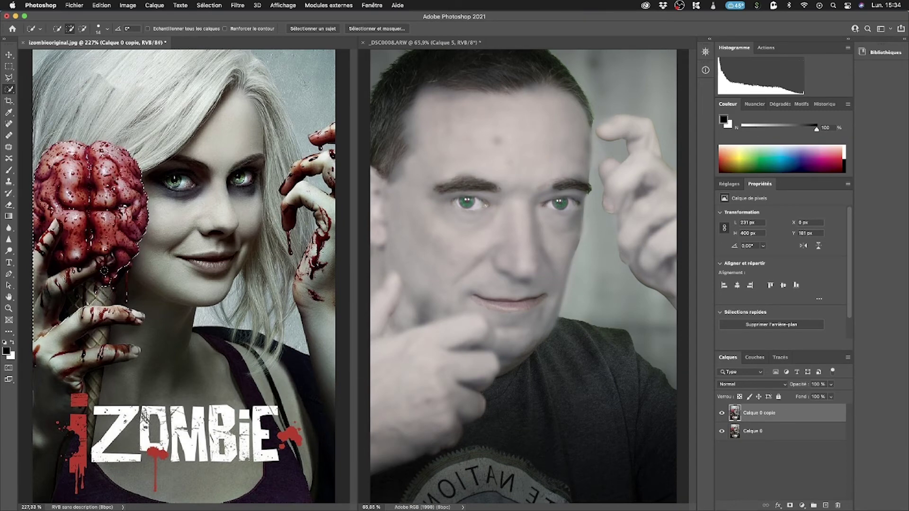
key("alt")
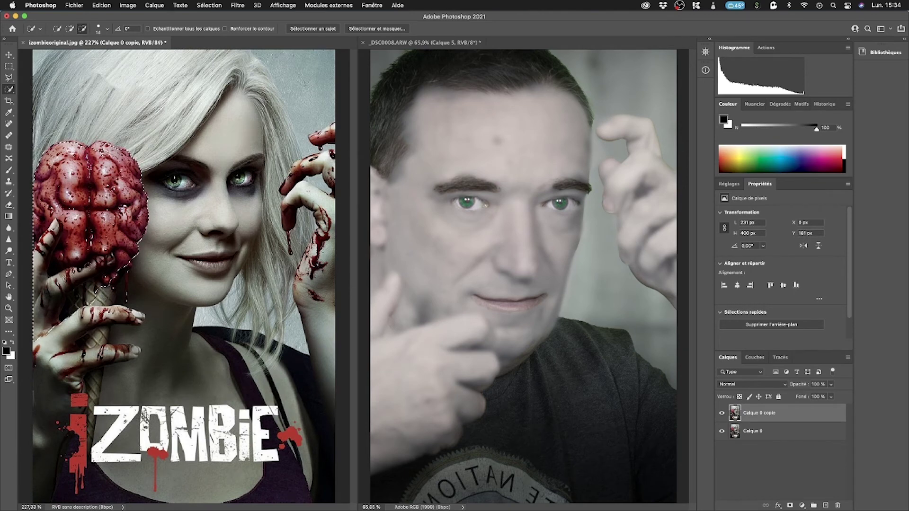
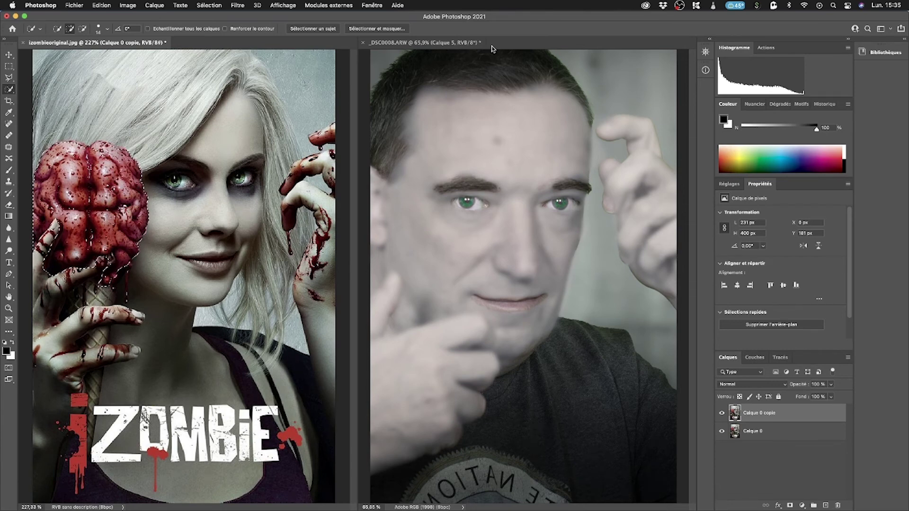
Step: Paste the brain into _DSC0008.ARW, scale it to about 334.5%, and place it above the raised hand beside the face
left_click(460, 43)
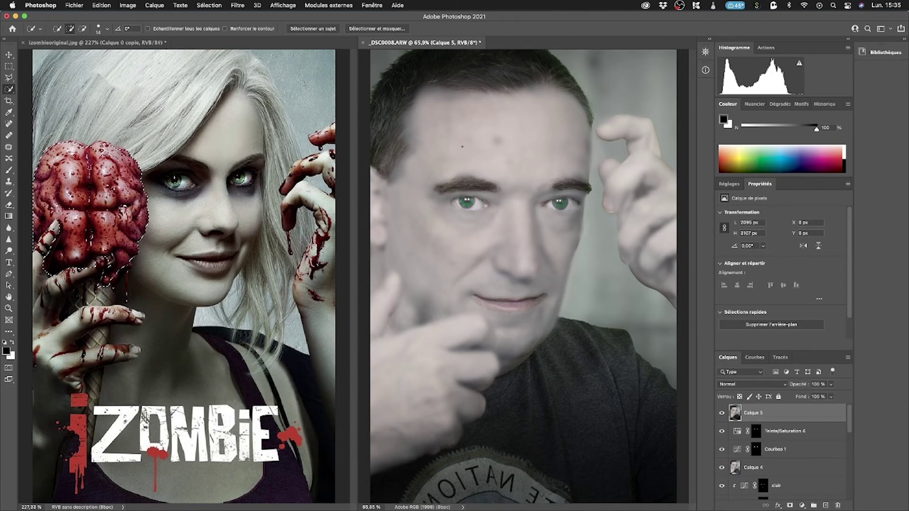
key("super+v")
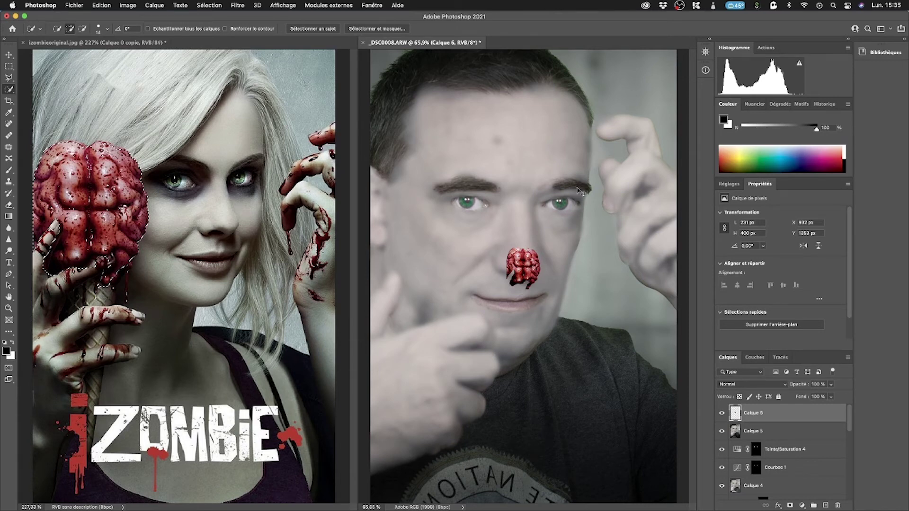
key("ctrl+t")
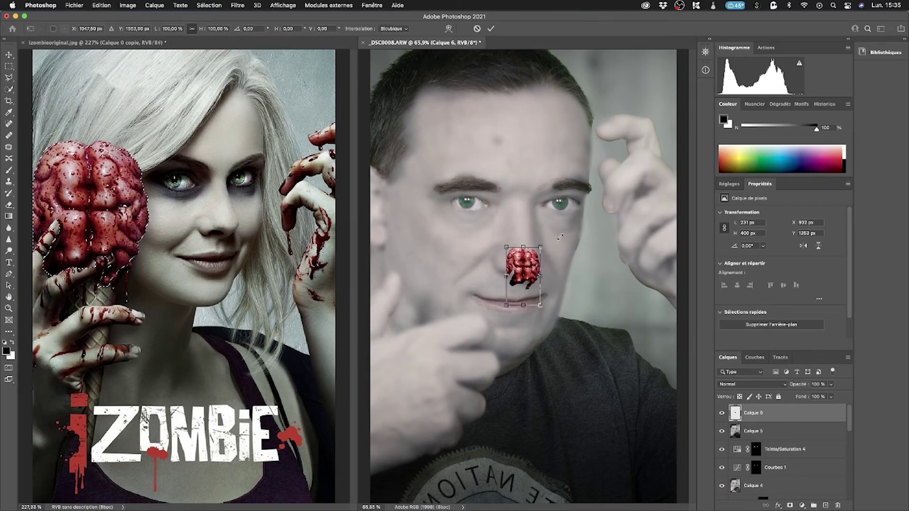
left_click_drag(541, 247, 623, 203)
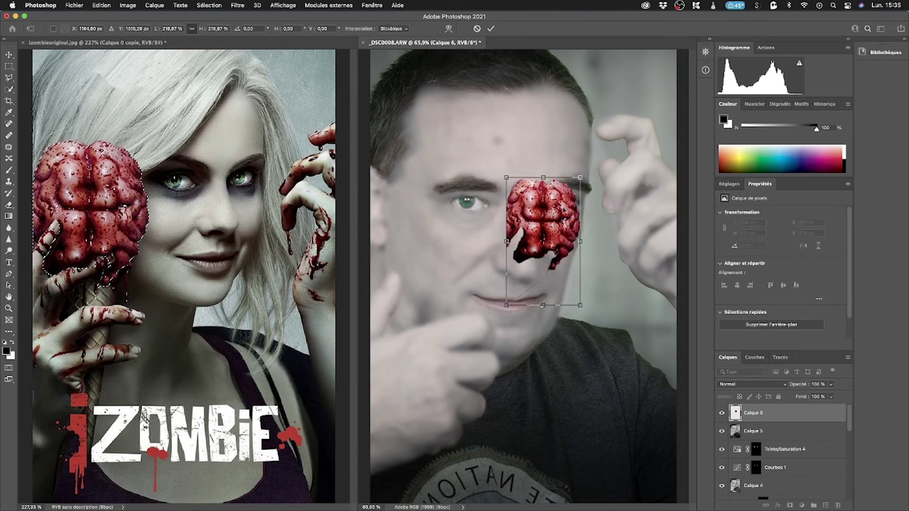
left_click_drag(580, 176, 613, 138)
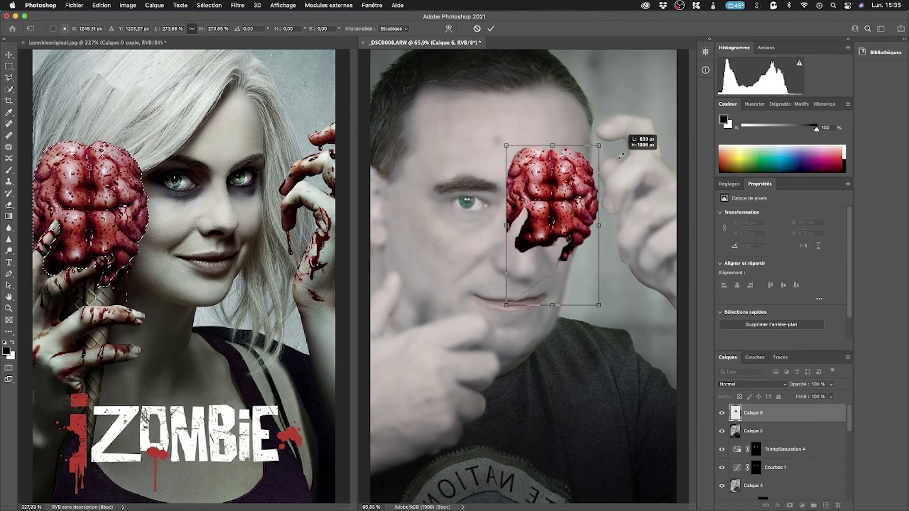
left_click_drag(558, 194, 426, 279)
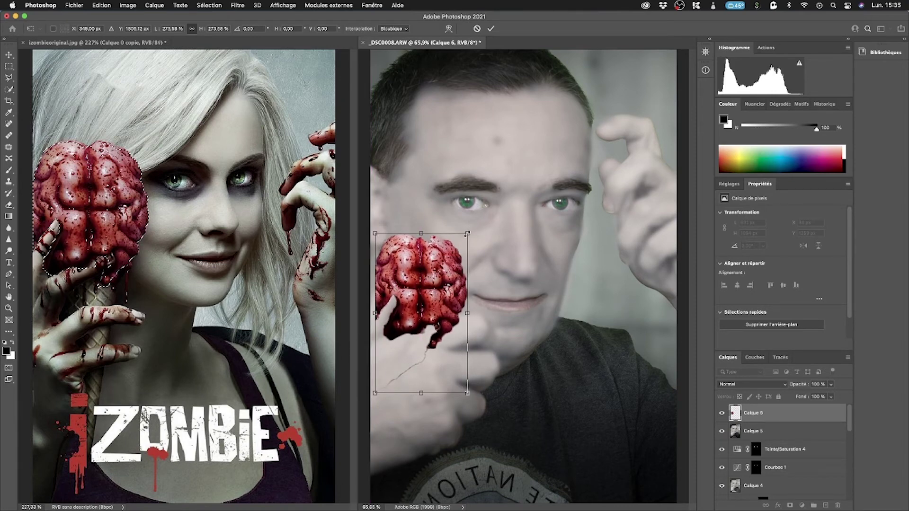
mouse_move(467, 234)
left_mouse_down()
mouse_move(492, 194)
mouse_move(477, 249)
left_mouse_up()
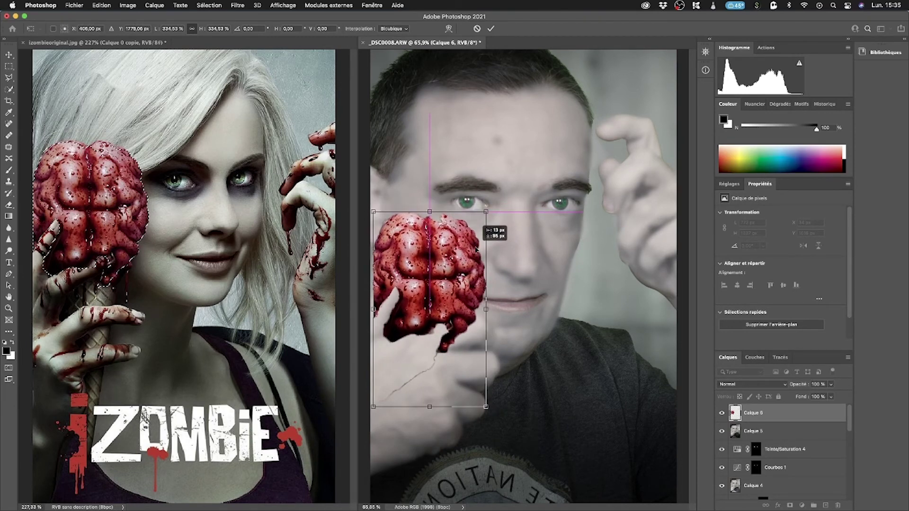
left_click_drag(476, 249, 476, 249)
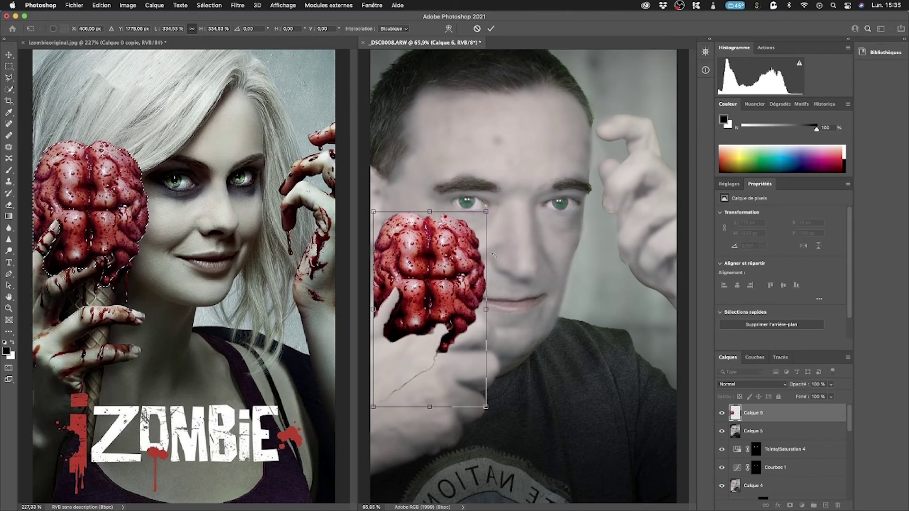
key("Return")
key("w")
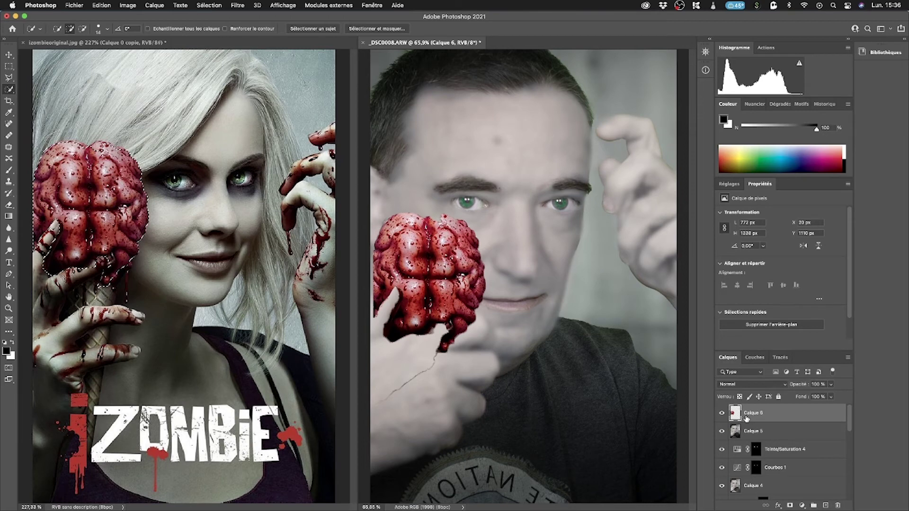
Step: Add a layer mask to the brain layer and hide the leftover brain fragments over the hand with a smaller black brush
left_click(790, 506)
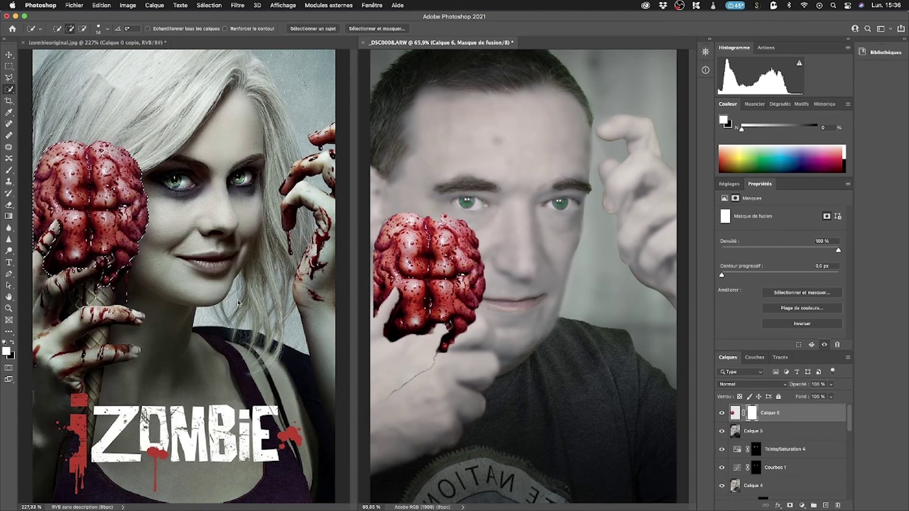
key("x")
key("b")
left_click(206, 28)
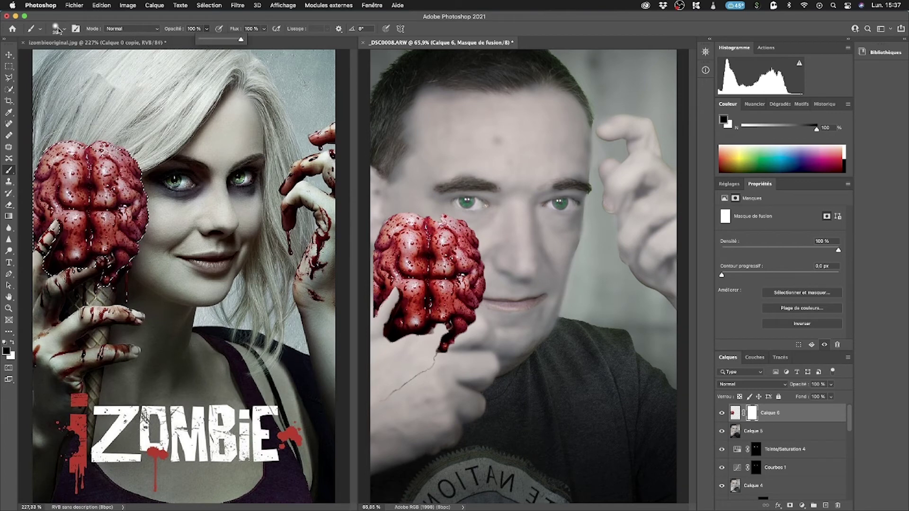
left_click(58, 29)
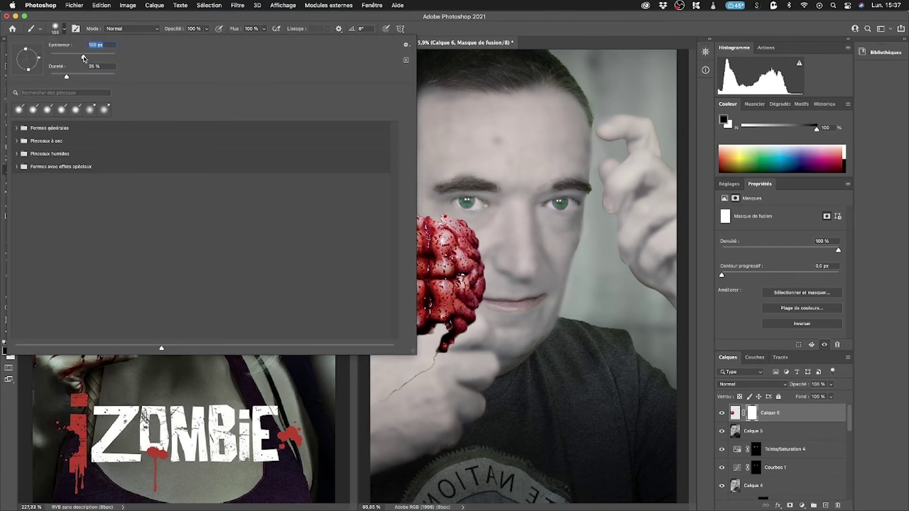
left_click_drag(84, 58, 77, 57)
mouse_move(441, 339)
left_mouse_down()
mouse_move(474, 323)
mouse_move(446, 349)
left_mouse_up()
mouse_move(412, 384)
left_mouse_down()
mouse_move(382, 400)
mouse_move(406, 394)
left_mouse_up()
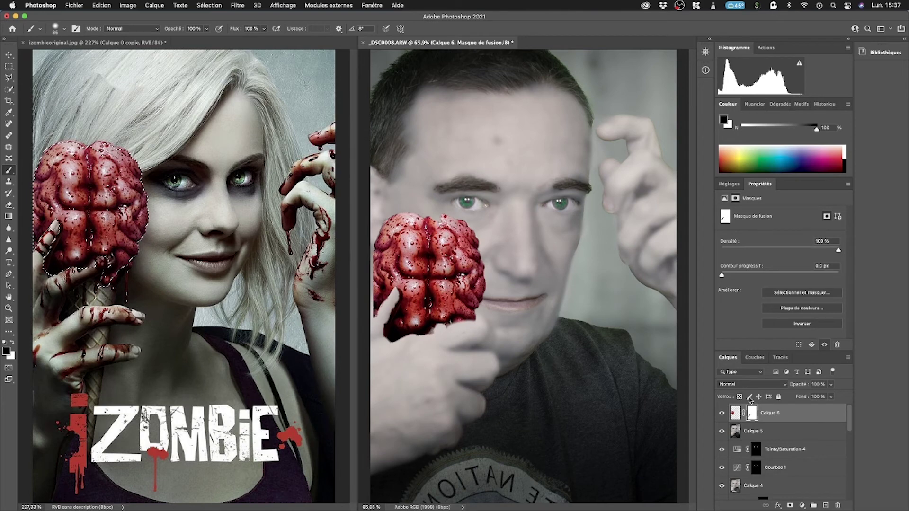
Step: Mask the brain off the raised finger with the layer at 21% opacity, and restore the layer to 100% opacity
left_click(831, 385)
left_click_drag(833, 397, 798, 398)
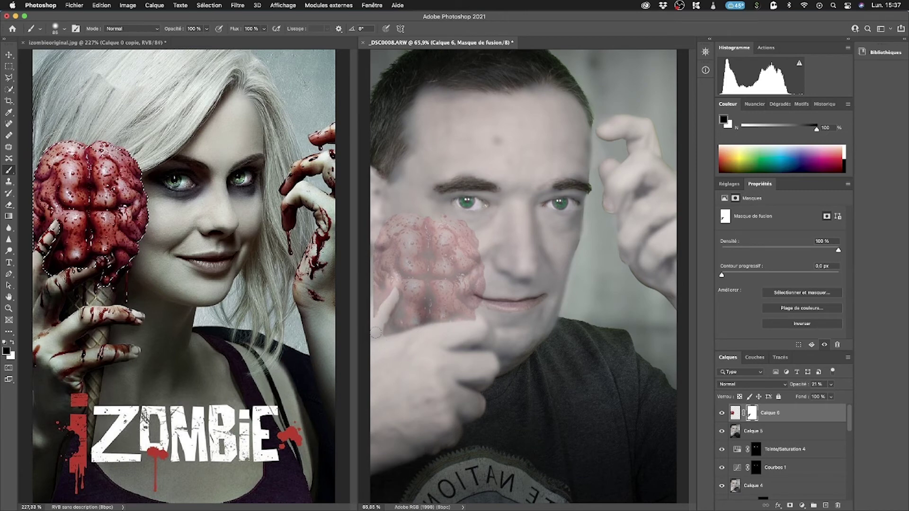
mouse_move(376, 327)
left_mouse_down()
mouse_move(394, 293)
mouse_move(371, 316)
mouse_move(396, 289)
mouse_move(377, 300)
mouse_move(401, 287)
mouse_move(381, 294)
mouse_move(402, 284)
mouse_move(386, 286)
mouse_move(396, 278)
mouse_move(375, 297)
mouse_move(392, 280)
mouse_move(375, 298)
mouse_move(395, 275)
mouse_move(400, 285)
mouse_move(391, 278)
mouse_move(379, 302)
left_mouse_up()
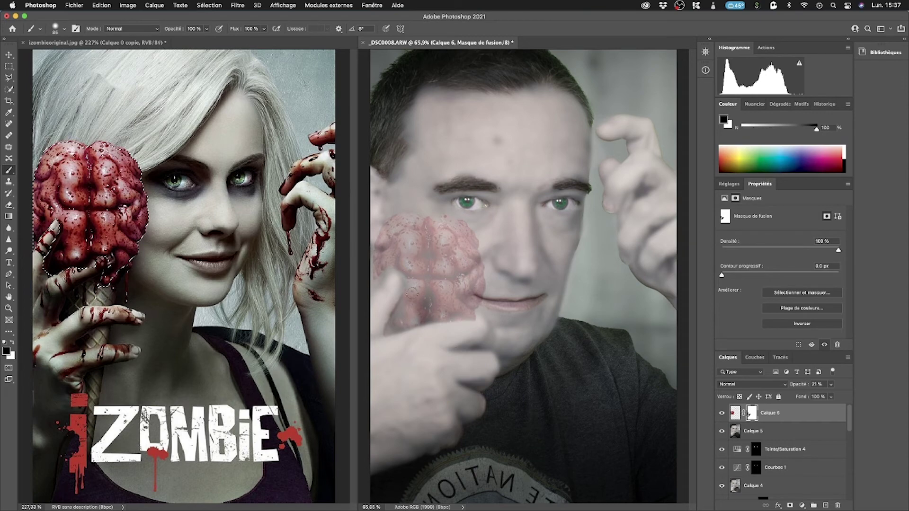
key("x")
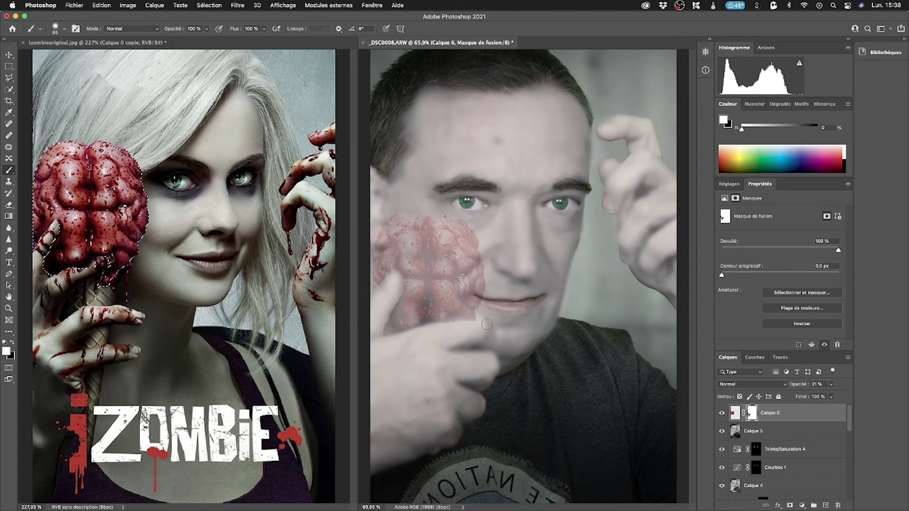
key("x")
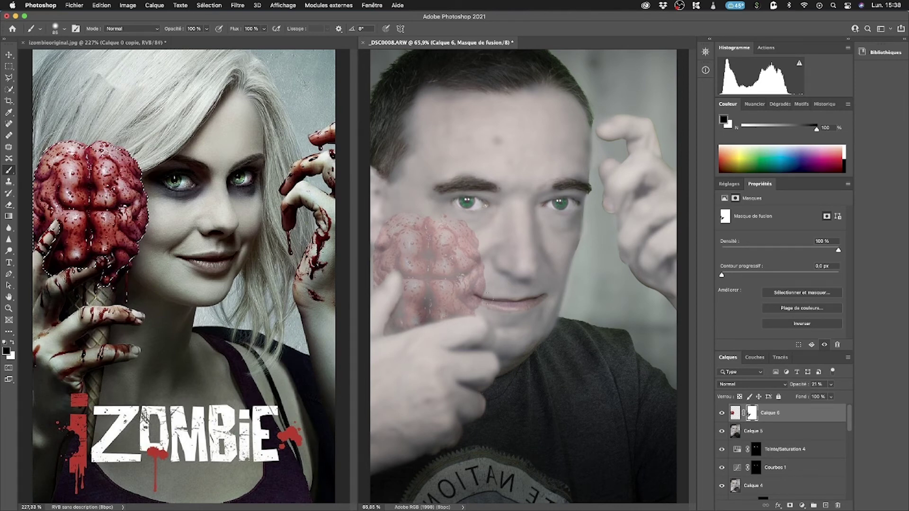
left_click(831, 384)
left_click_drag(816, 396, 850, 396)
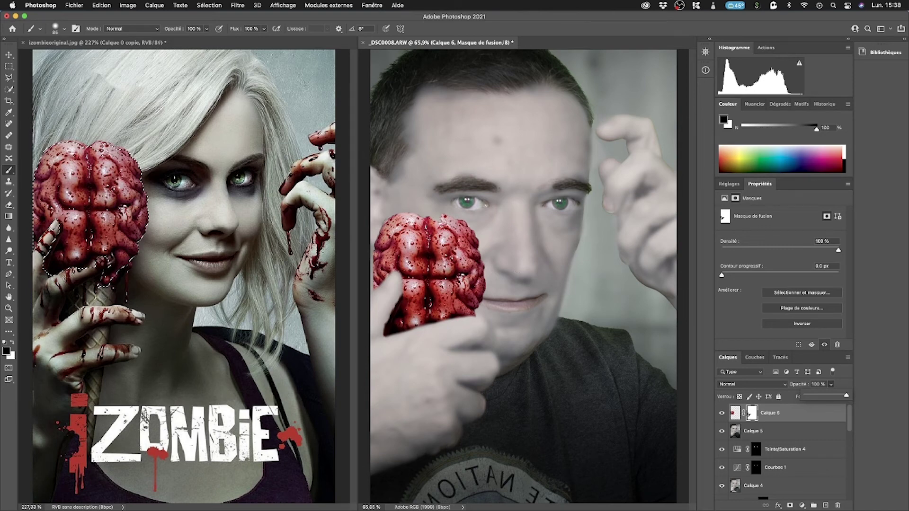
Step: Apply a Gaussian Blur with a radius under 12 pixels to the brain layer's image rather than its mask
left_click(736, 414)
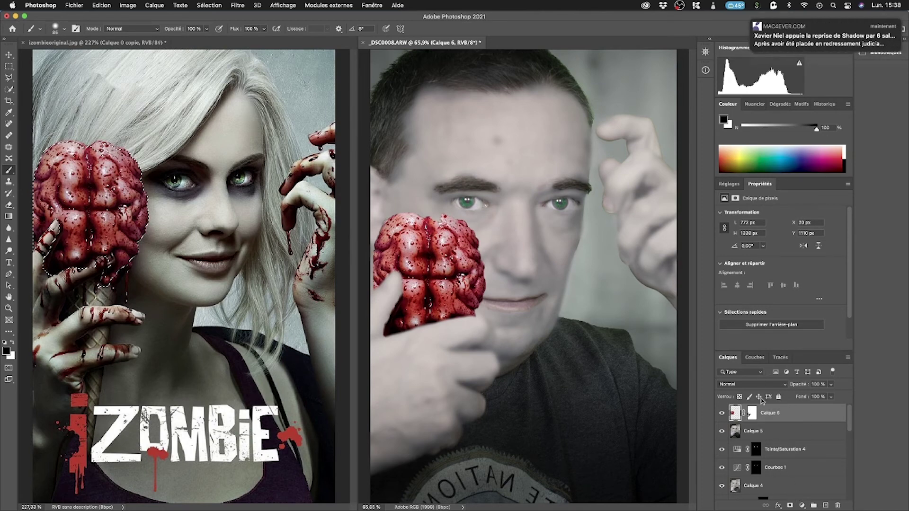
left_click(804, 507)
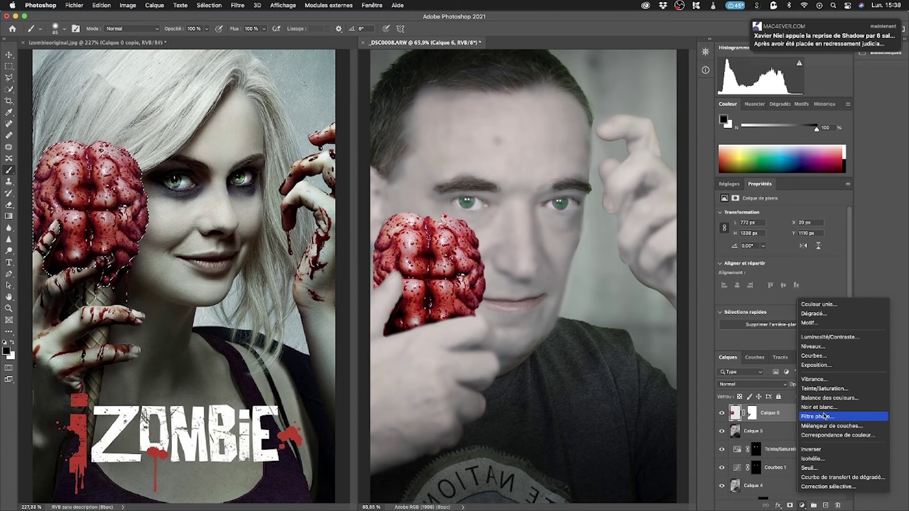
left_click(802, 506)
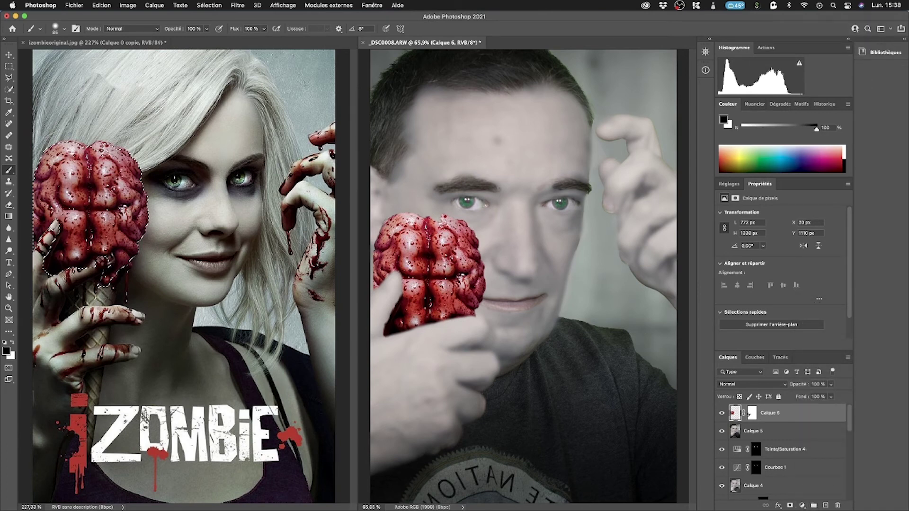
left_click(238, 6)
mouse_move(339, 136)
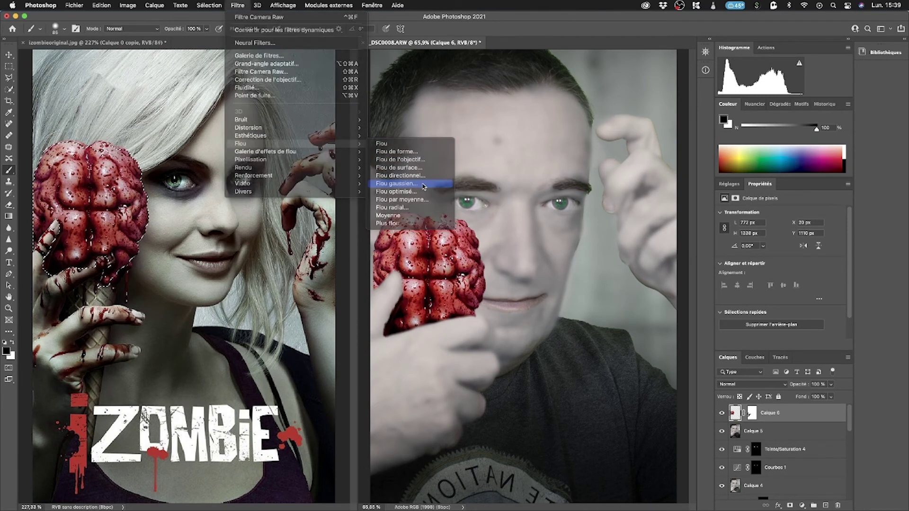
left_click(423, 185)
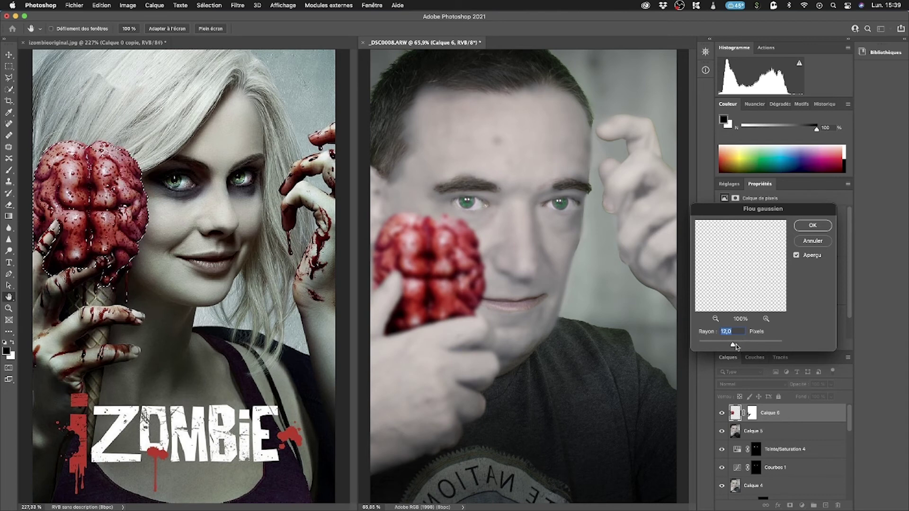
left_click_drag(734, 345, 726, 346)
key("Return")
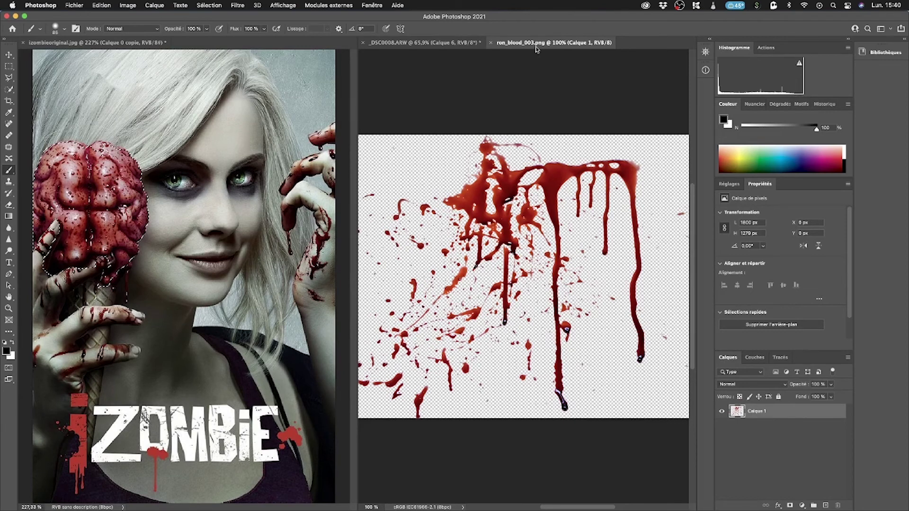
Step: Duplicate the blood layer from ron_blood_003.png into _DSC0008.ARW, accepting the colour profile conversion, and close the blood file
right_click(735, 416)
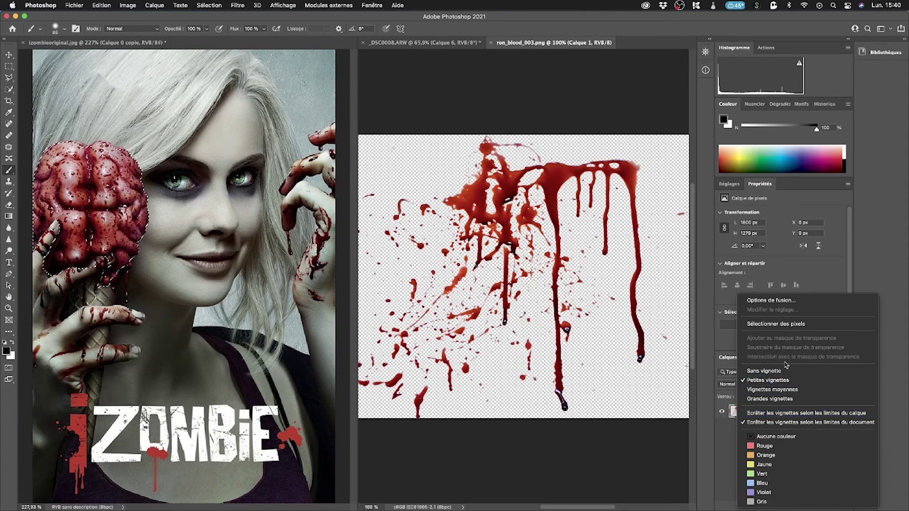
left_click(726, 421)
right_click(768, 416)
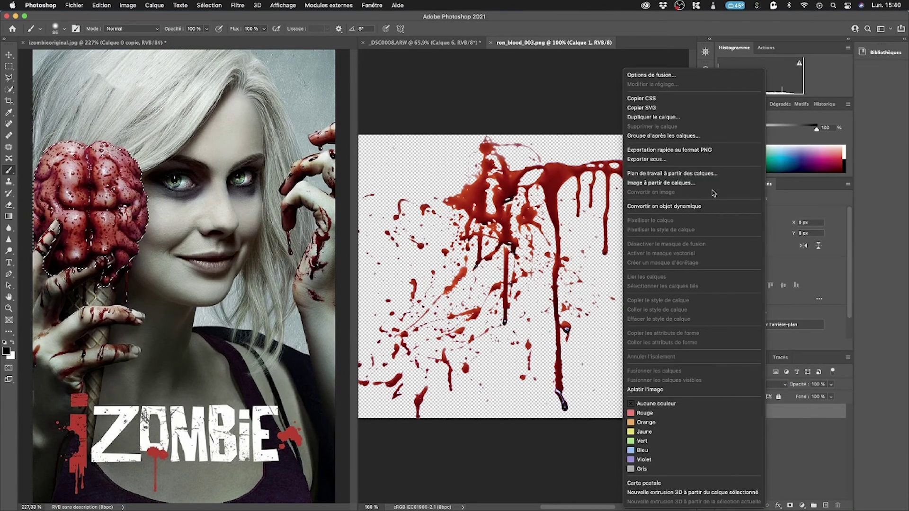
left_click(672, 118)
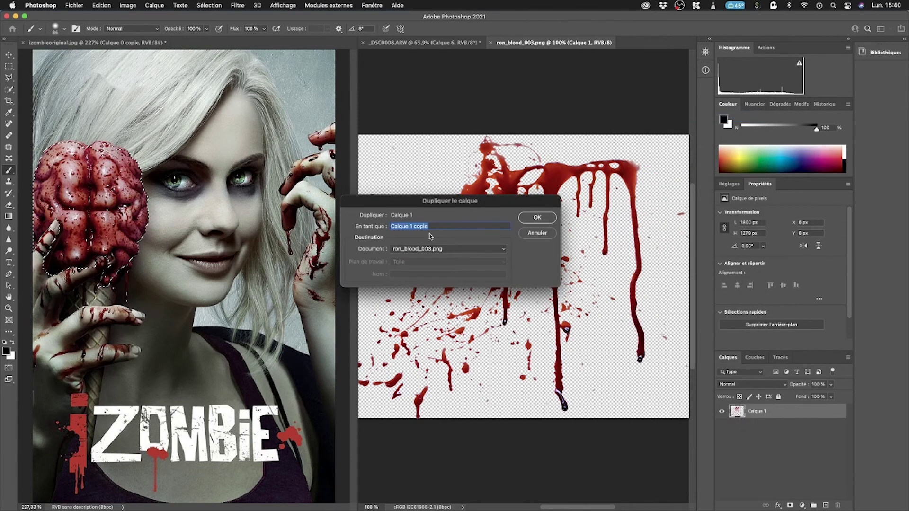
left_click(424, 251)
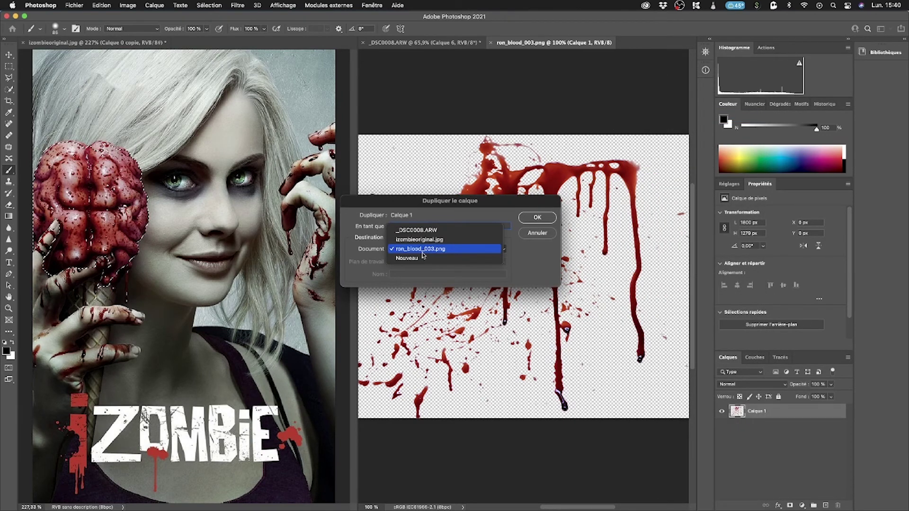
left_click(428, 231)
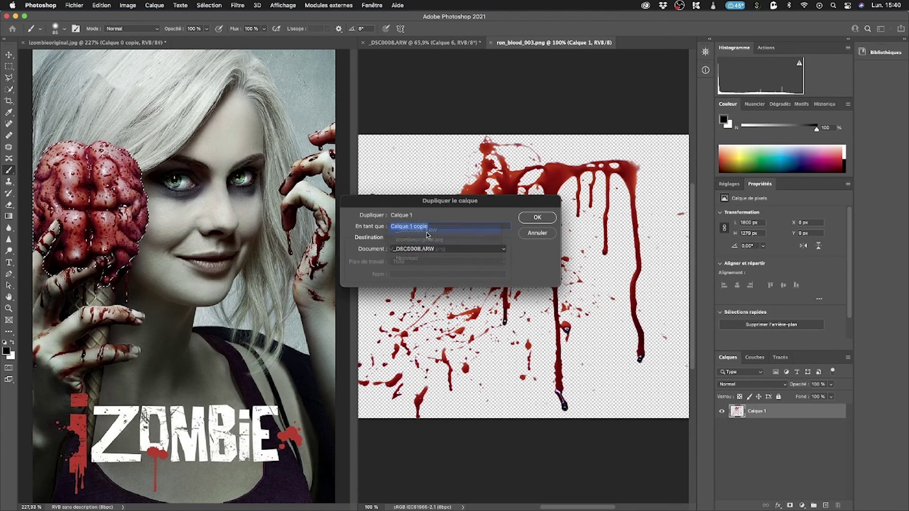
left_click(537, 217)
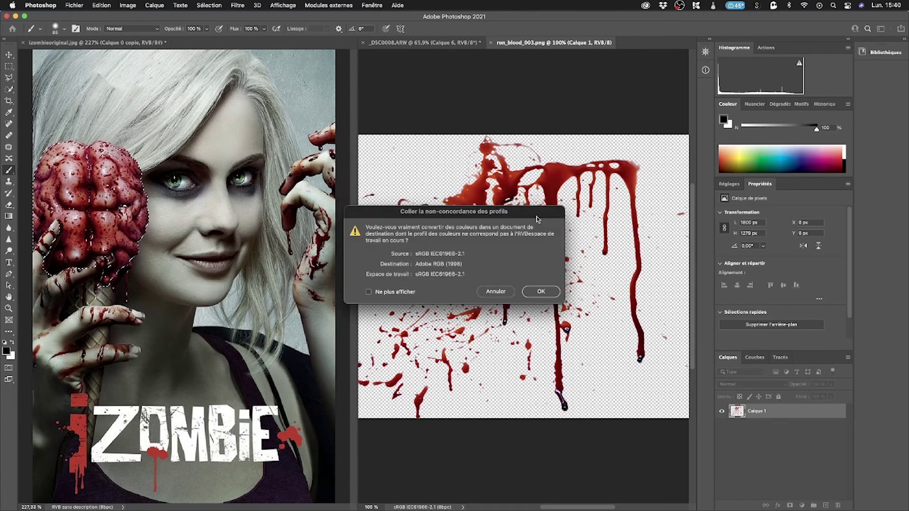
left_click(540, 292)
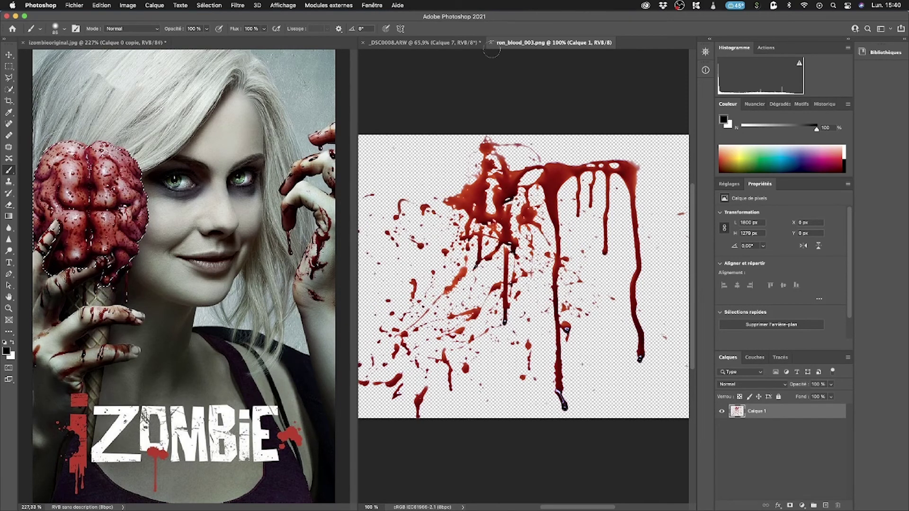
left_click(491, 43)
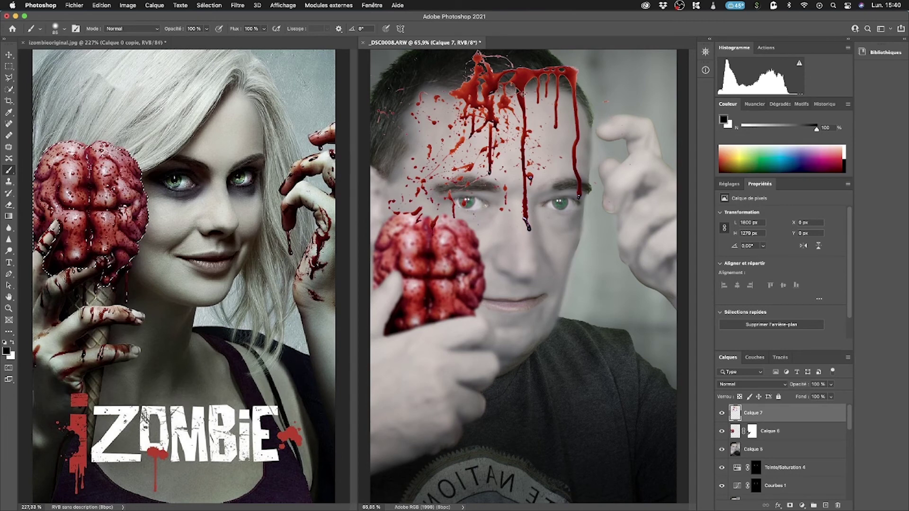
Step: Scale the blood layer to about 82% and place it over the hand holding the brain, just below the brain
key("super+t")
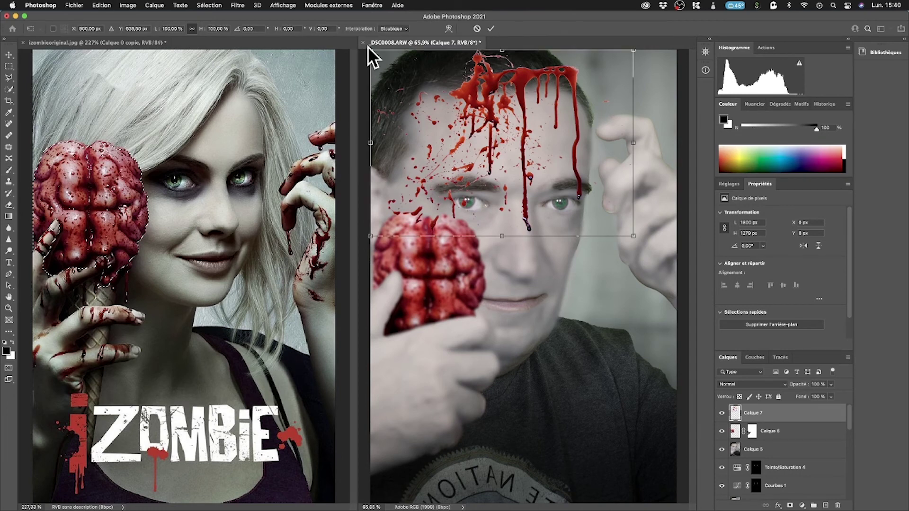
left_click_drag(480, 80, 407, 331)
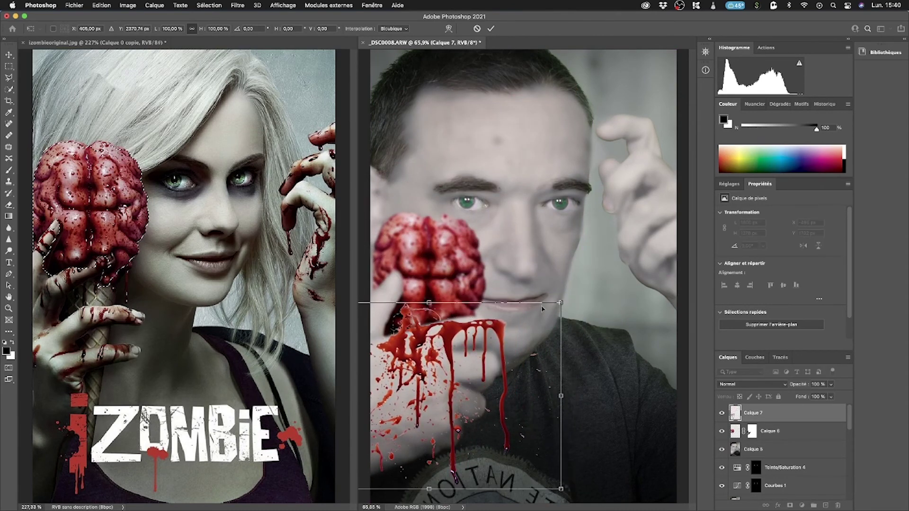
left_click_drag(561, 305, 513, 337)
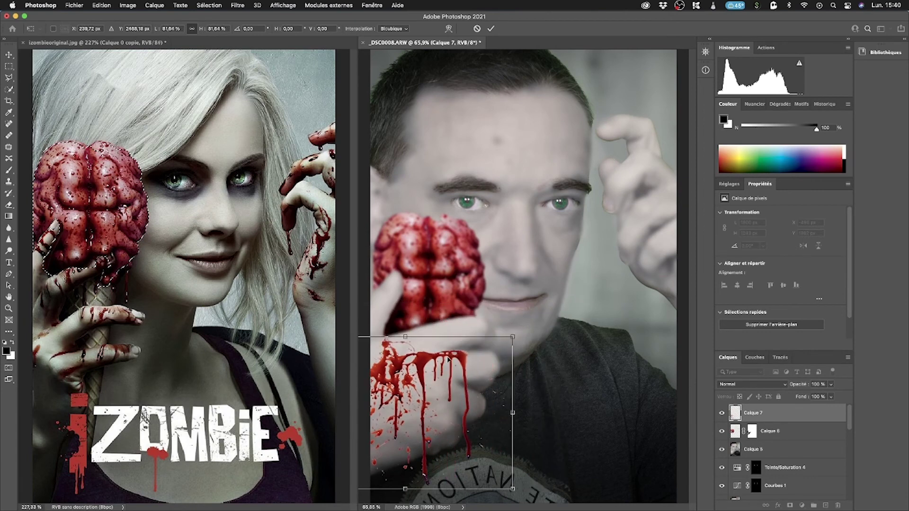
left_click_drag(448, 360, 467, 323)
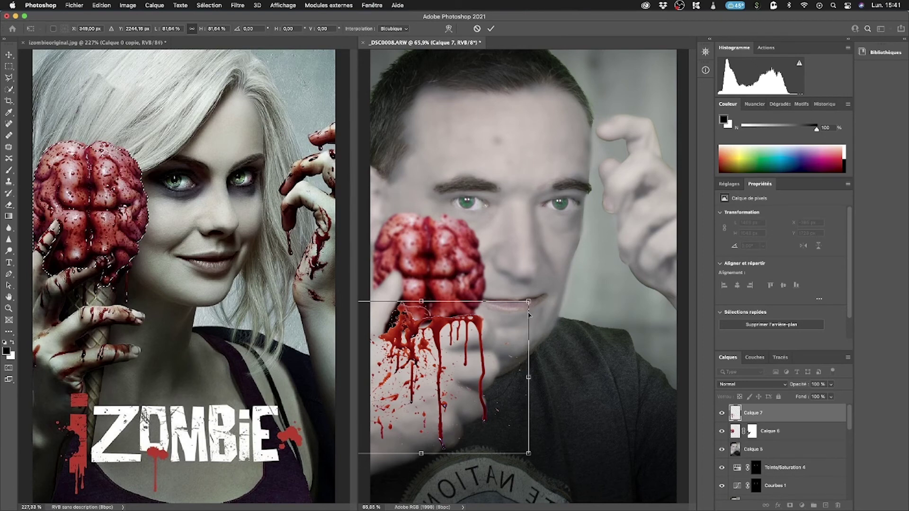
key("Return")
key("b")
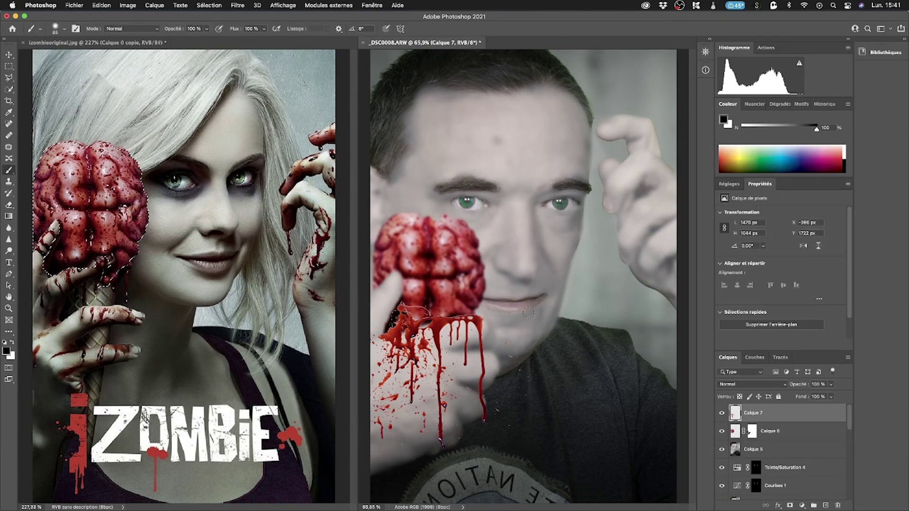
Step: Add a layer mask to the blood layer and paint out the long drips and side splatter, keeping short drips under the brain
left_click(790, 506)
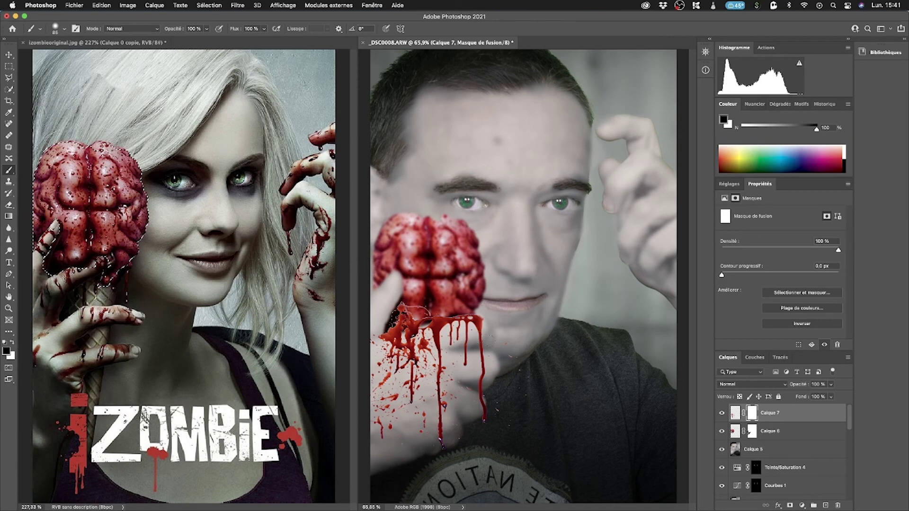
left_click_drag(480, 323, 483, 415)
mouse_move(442, 406)
left_mouse_down()
mouse_move(443, 393)
mouse_move(441, 433)
left_mouse_up()
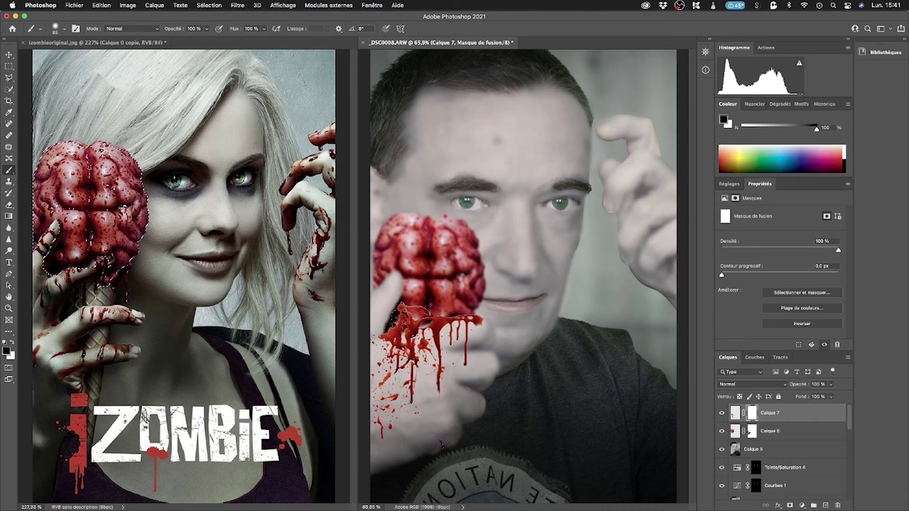
mouse_move(429, 360)
left_mouse_down()
mouse_move(426, 352)
mouse_move(393, 348)
mouse_move(389, 334)
mouse_move(421, 314)
mouse_move(407, 302)
mouse_move(398, 316)
mouse_move(422, 313)
mouse_move(407, 319)
left_mouse_up()
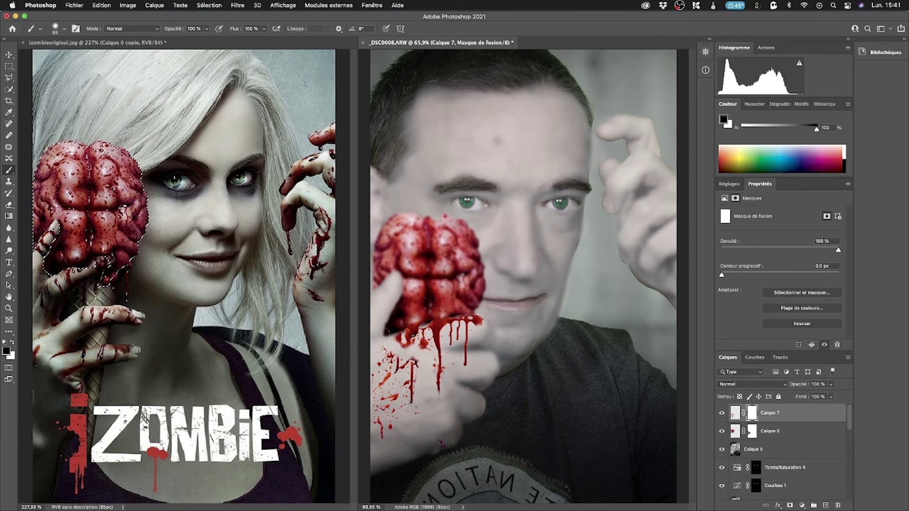
mouse_move(383, 380)
left_mouse_down()
mouse_move(395, 362)
mouse_move(380, 391)
mouse_move(411, 377)
mouse_move(411, 361)
mouse_move(382, 355)
mouse_move(403, 356)
mouse_move(409, 391)
mouse_move(390, 403)
mouse_move(380, 429)
left_mouse_up()
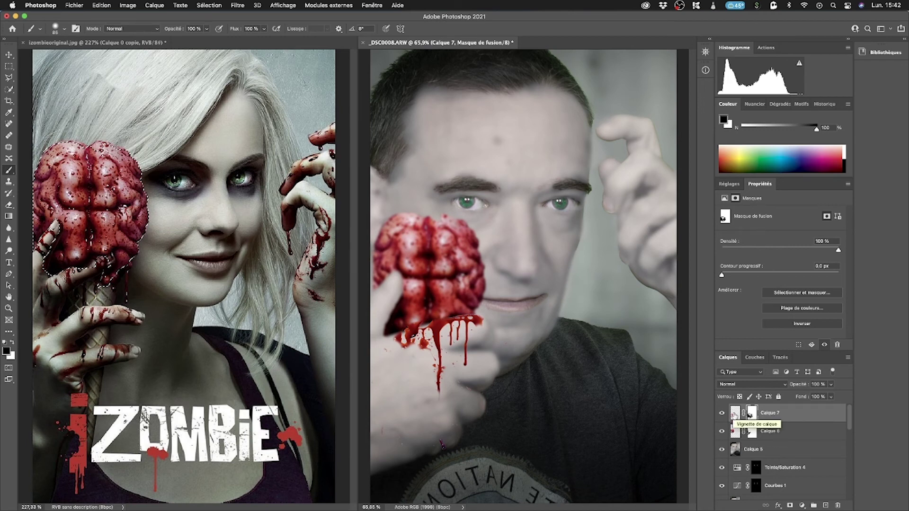
Step: Duplicate the blood layer Calque 7 within _DSC0008.ARW, keeping the proposed name
left_click(735, 413)
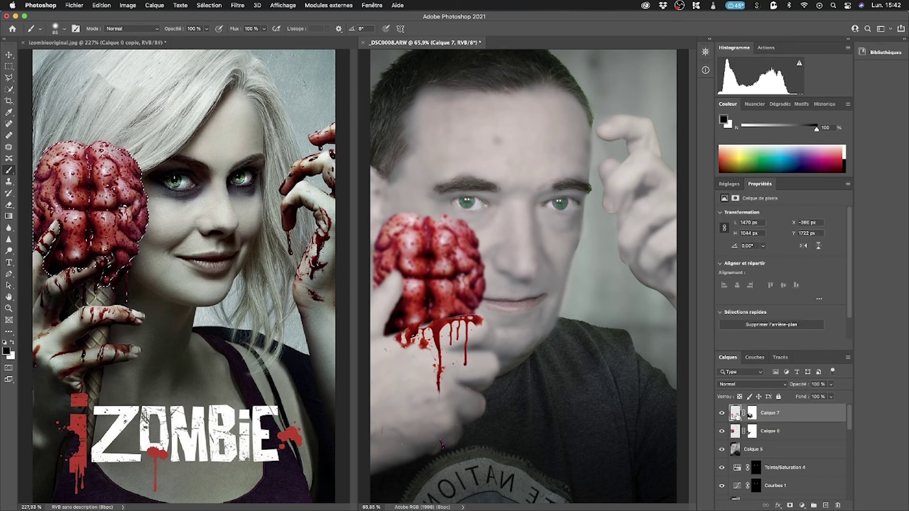
right_click(737, 416)
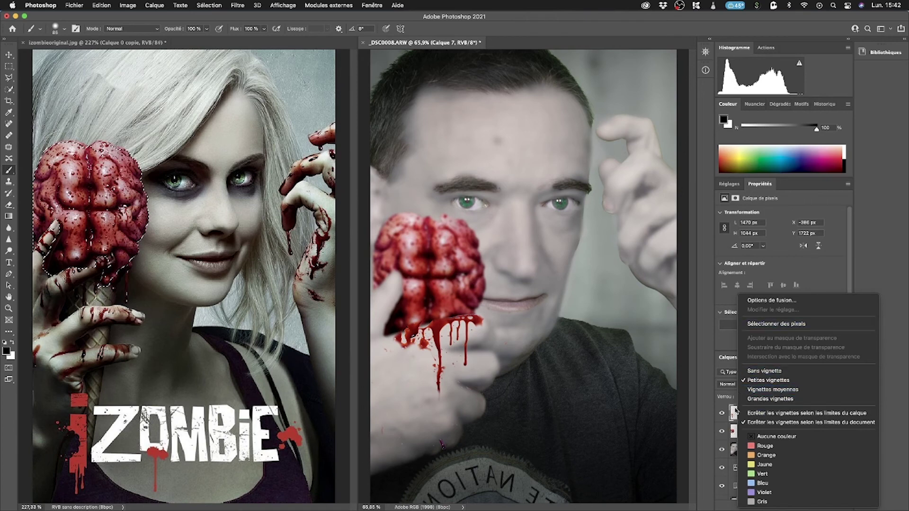
left_click(735, 411)
right_click(773, 413)
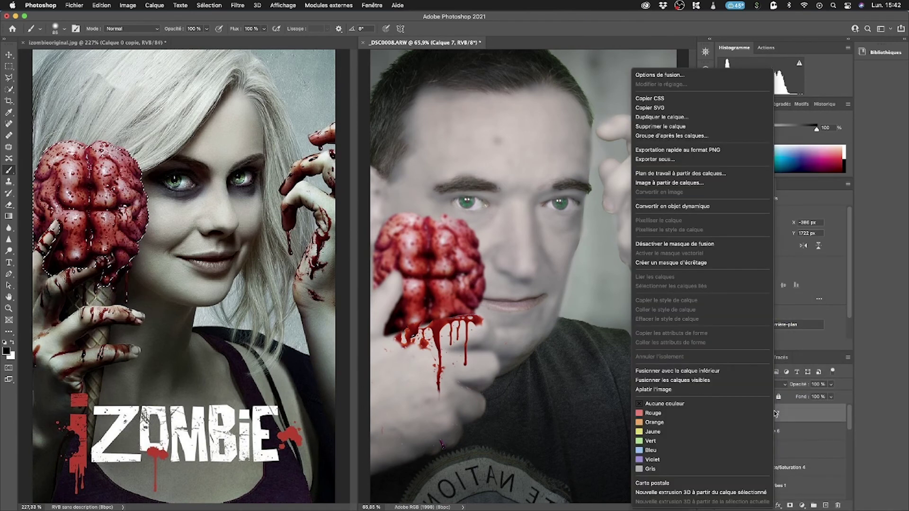
left_click(701, 121)
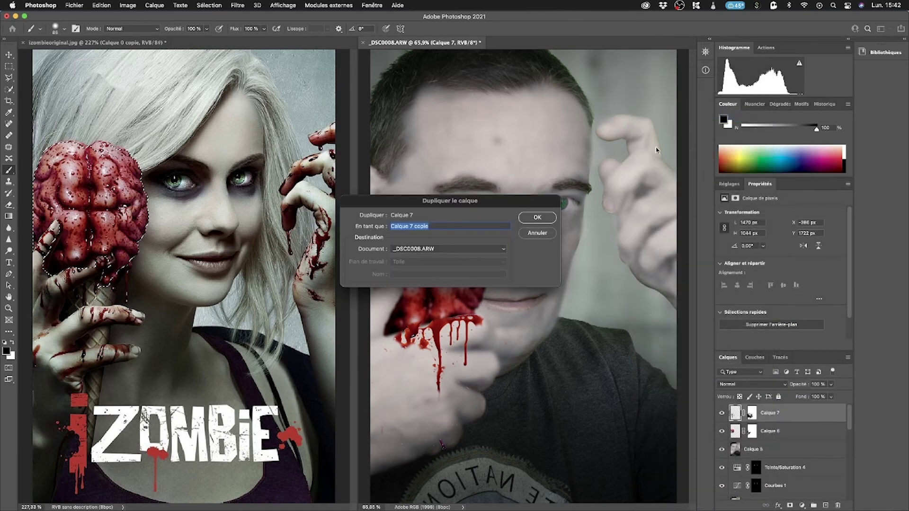
left_click(536, 218)
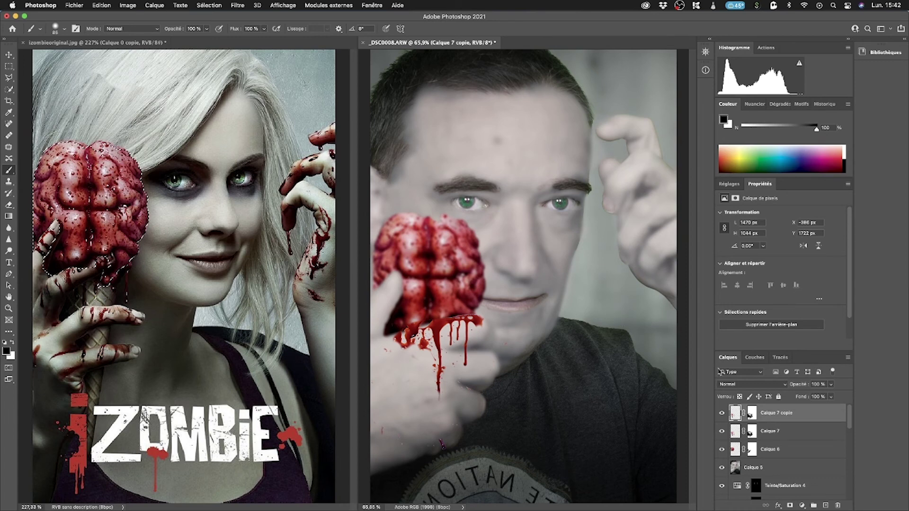
Step: Move the duplicated blood layer up onto the raised empty hand
key("ctrl+t")
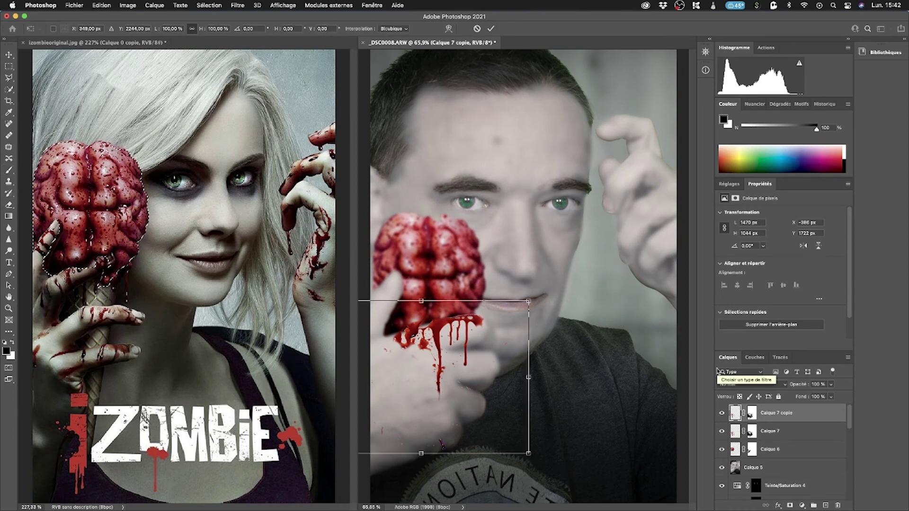
left_click_drag(444, 378, 625, 226)
key("Return")
key("b")
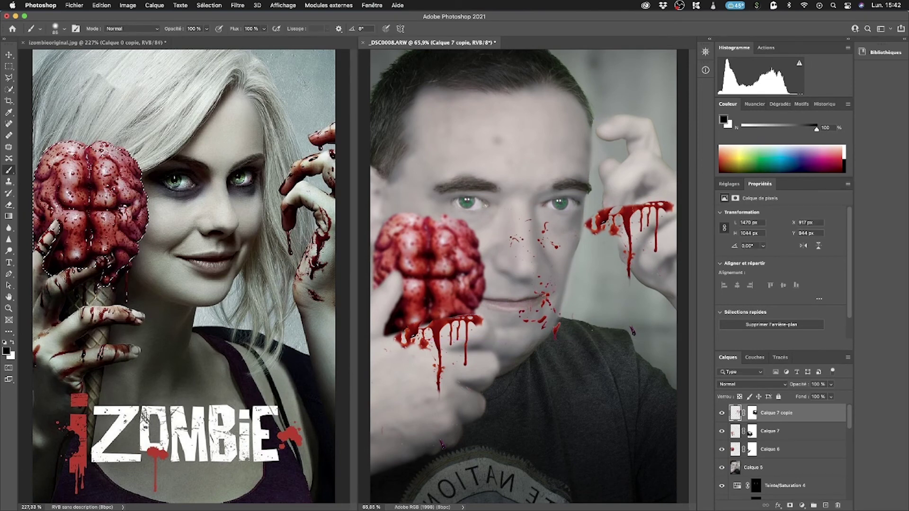
Step: Paint black on the blood copy's mask to hide the hand drips and face splatter, keeping a small blood spot beside the palm
left_click(642, 210)
key("super+z")
left_click(753, 413)
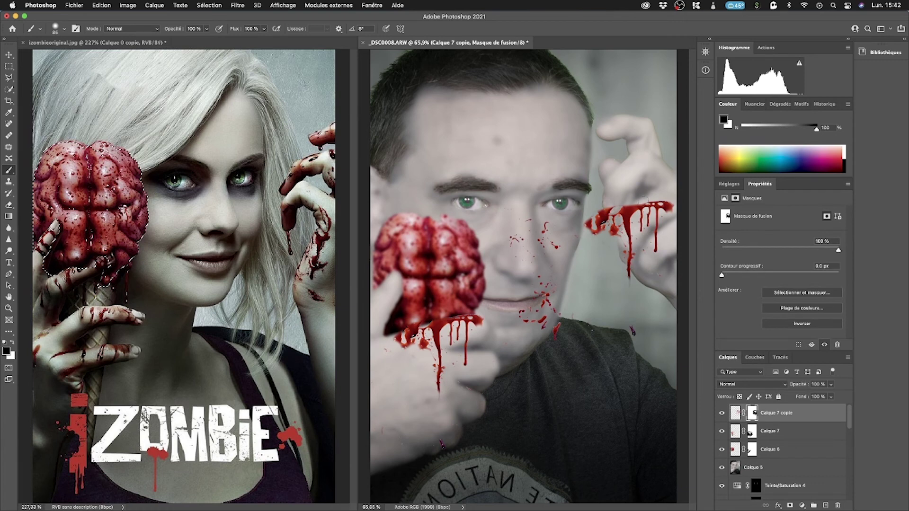
mouse_move(636, 210)
left_mouse_down()
mouse_move(654, 206)
mouse_move(657, 218)
mouse_move(668, 208)
mouse_move(645, 217)
mouse_move(650, 256)
mouse_move(632, 212)
mouse_move(621, 208)
mouse_move(634, 236)
mouse_move(625, 258)
left_mouse_up()
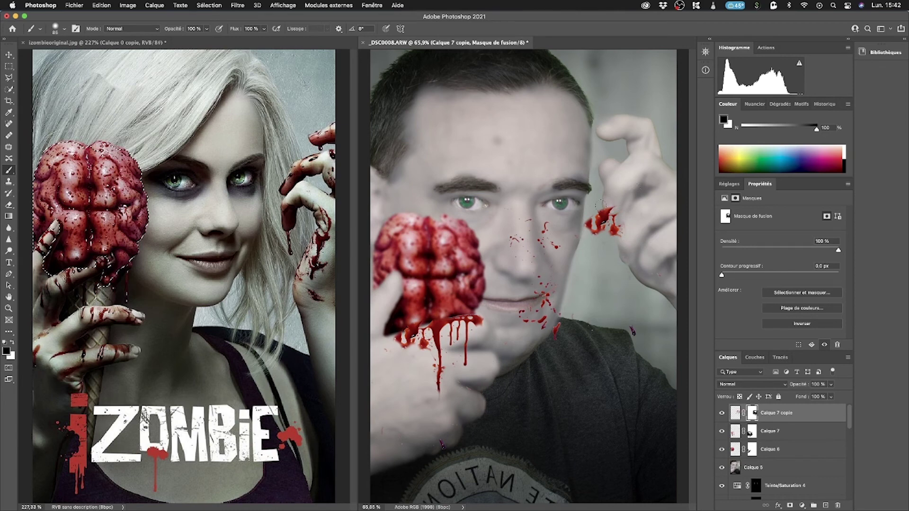
mouse_move(598, 204)
left_mouse_down()
mouse_move(604, 215)
mouse_move(589, 223)
mouse_move(592, 232)
mouse_move(601, 213)
mouse_move(604, 222)
left_mouse_up()
mouse_move(517, 233)
left_mouse_down()
mouse_move(545, 223)
mouse_move(545, 233)
mouse_move(517, 242)
mouse_move(528, 248)
mouse_move(554, 239)
mouse_move(579, 257)
left_mouse_up()
left_click_drag(545, 303, 549, 285)
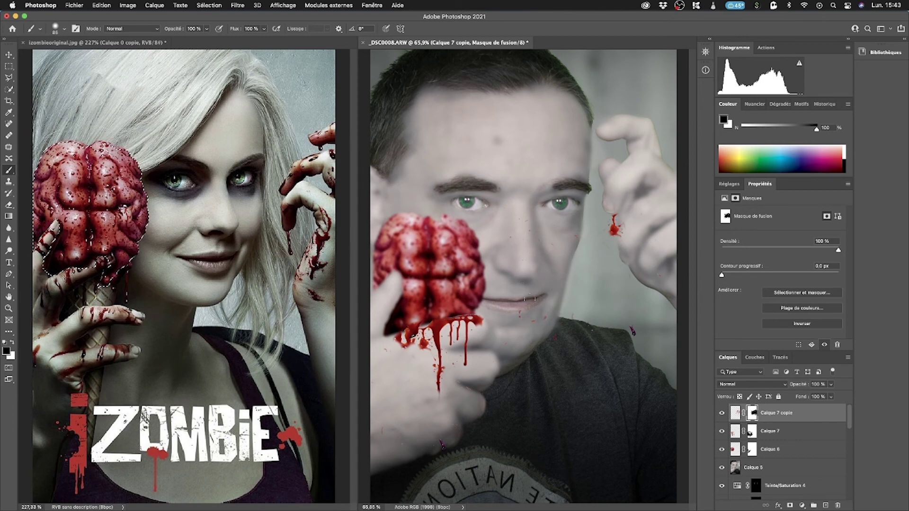
mouse_move(530, 300)
left_mouse_down()
mouse_move(550, 337)
mouse_move(567, 322)
left_mouse_up()
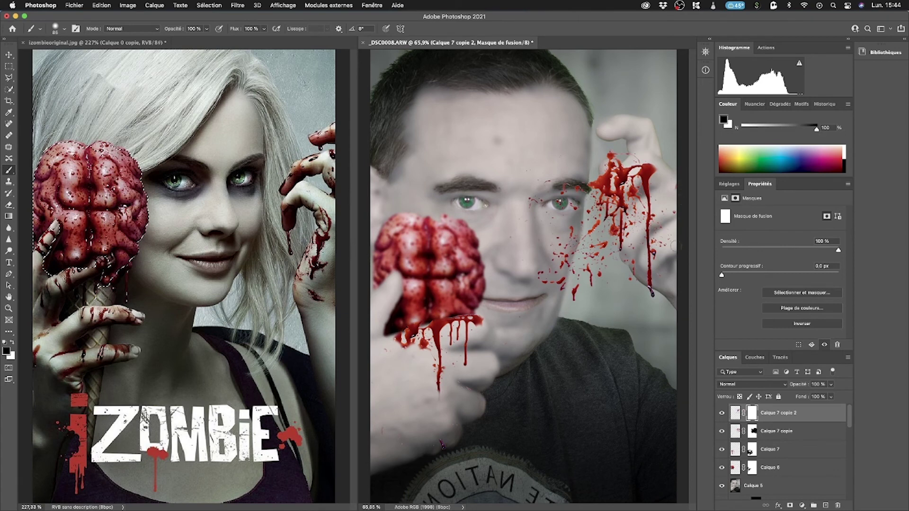
Step: Mask the second blood copy off the face and background, keeping one thick drip and fine splatter on the raised hand
mouse_move(652, 296)
left_mouse_down()
mouse_move(649, 243)
mouse_move(535, 259)
left_mouse_up()
left_click_drag(611, 171, 590, 187)
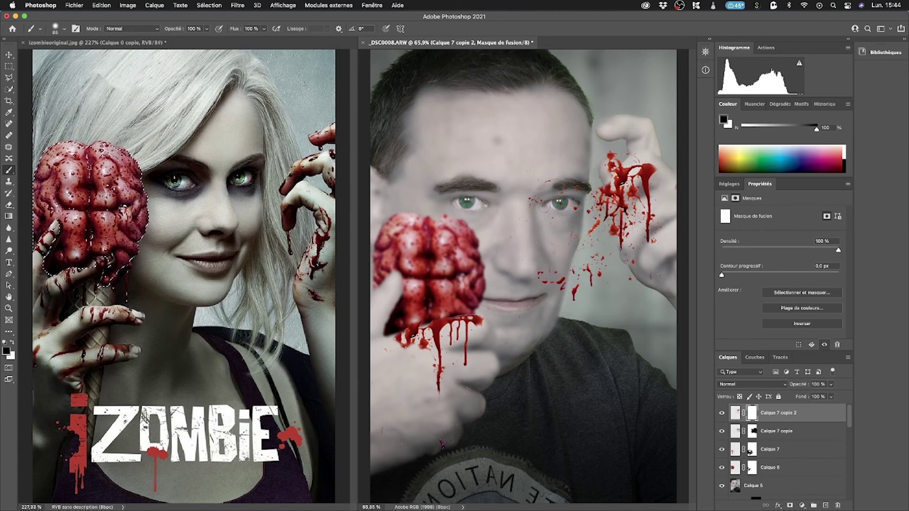
left_click_drag(588, 267, 574, 282)
mouse_move(623, 230)
left_mouse_down()
mouse_move(594, 203)
mouse_move(602, 189)
mouse_move(621, 205)
mouse_move(605, 236)
left_mouse_up()
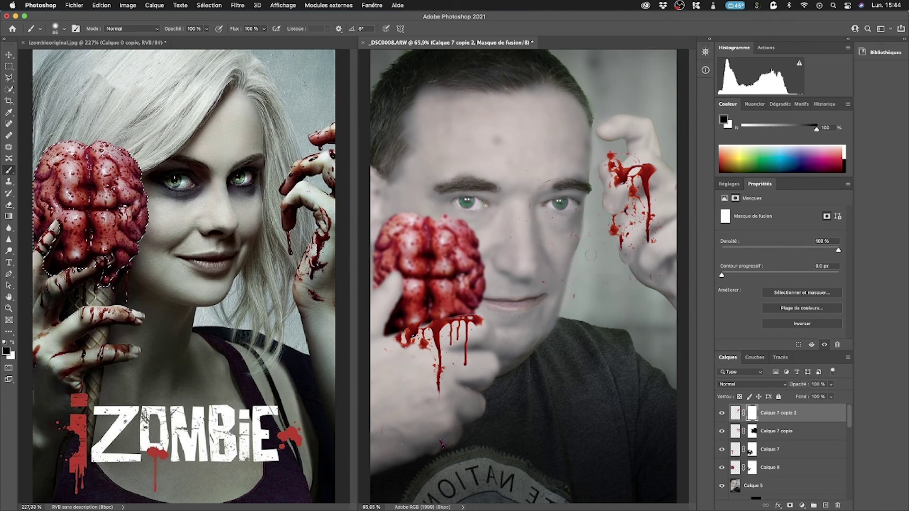
mouse_move(622, 250)
left_mouse_down()
mouse_move(625, 208)
mouse_move(611, 154)
mouse_move(621, 163)
mouse_move(614, 183)
mouse_move(634, 154)
mouse_move(625, 194)
left_mouse_up()
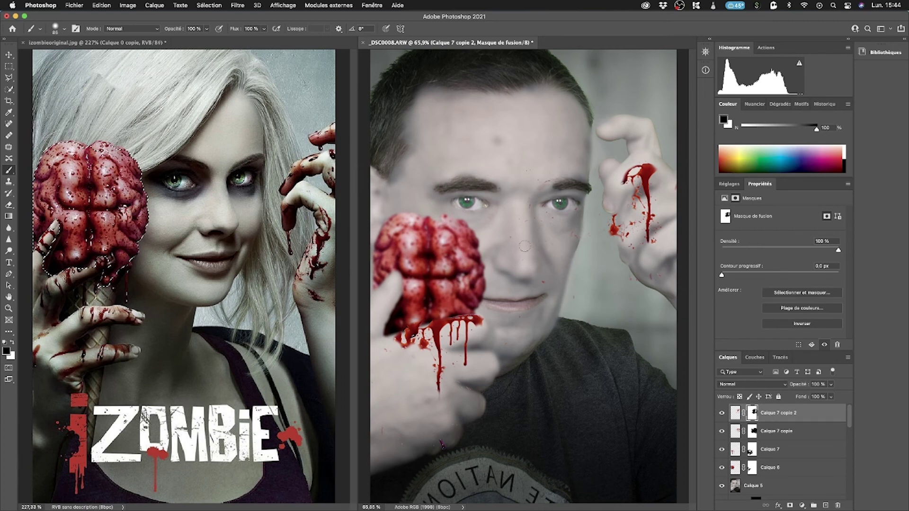
Step: Duplicate the Calque 7 copie 2 blood layer and delete the duplicate's layer mask
right_click(783, 413)
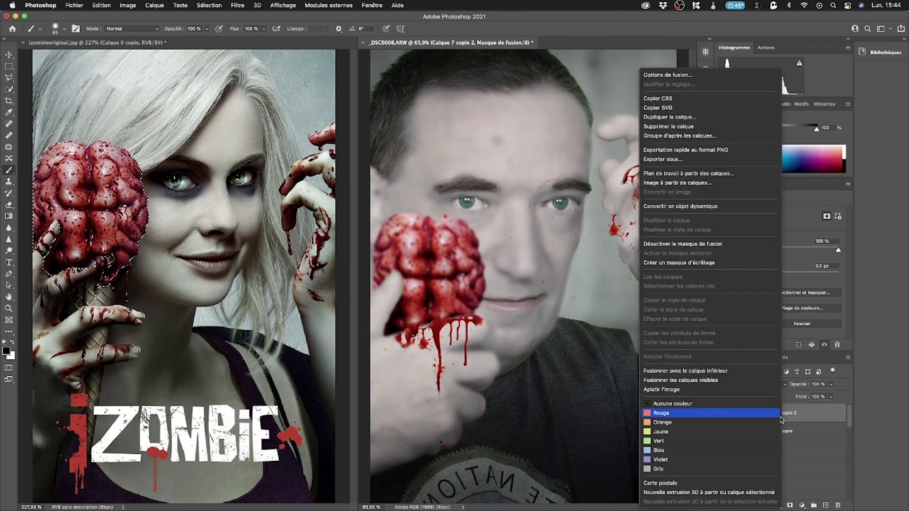
left_click(668, 117)
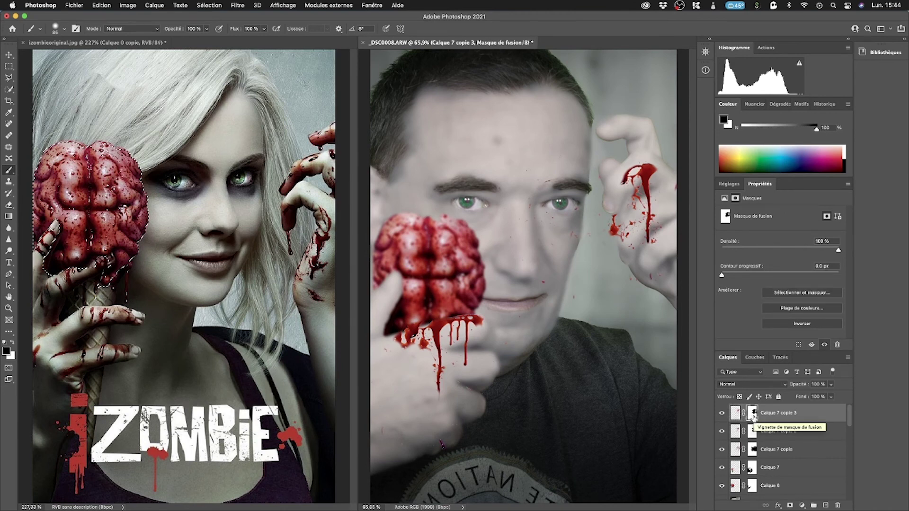
key("Delete")
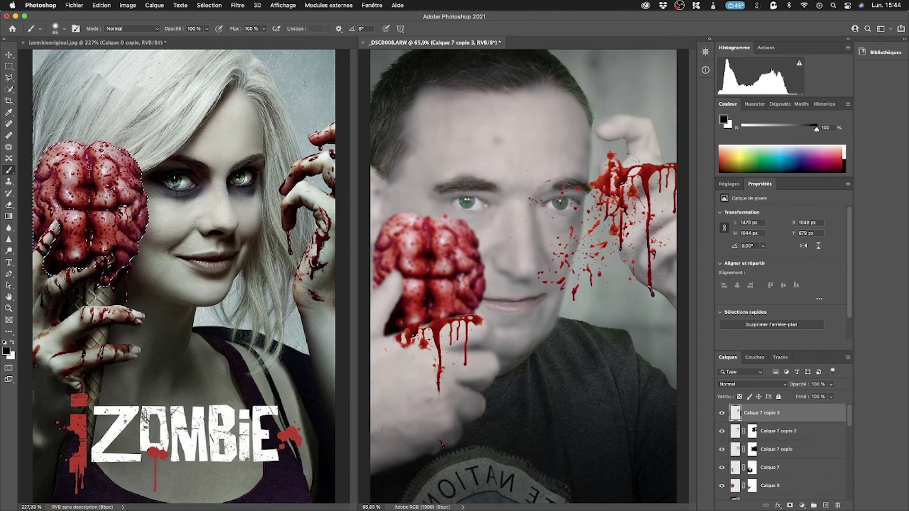
Step: Scale the new blood copy to about 89% and place it over the face, between the eyes and the mouth
key("ctrl+t")
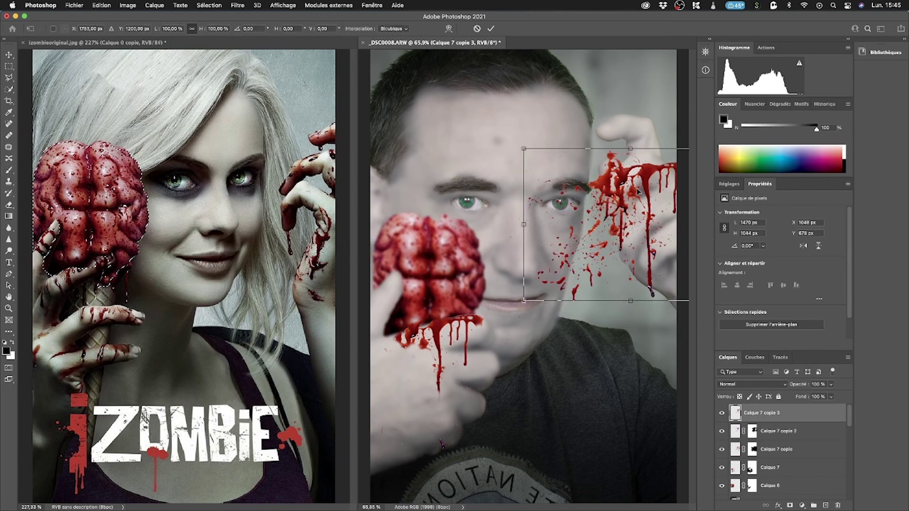
left_click_drag(644, 181, 550, 200)
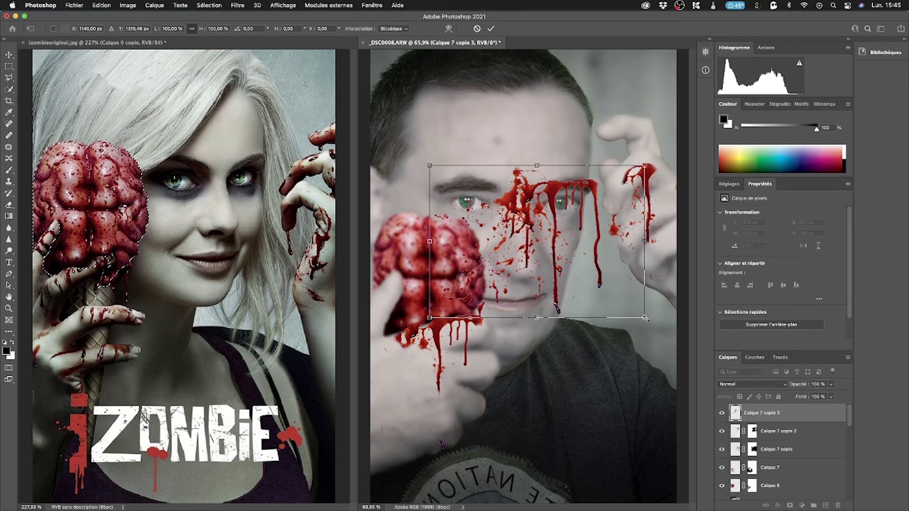
left_click_drag(645, 324, 621, 307)
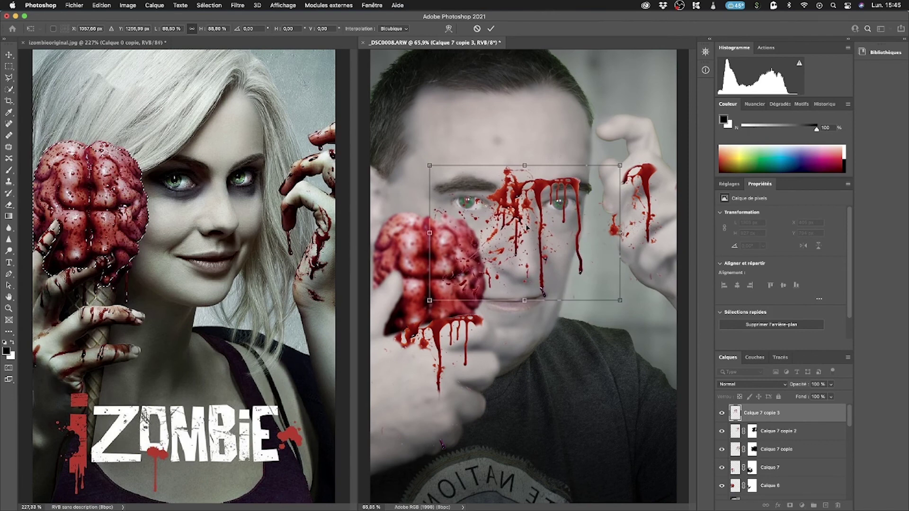
left_click_drag(503, 203, 508, 206)
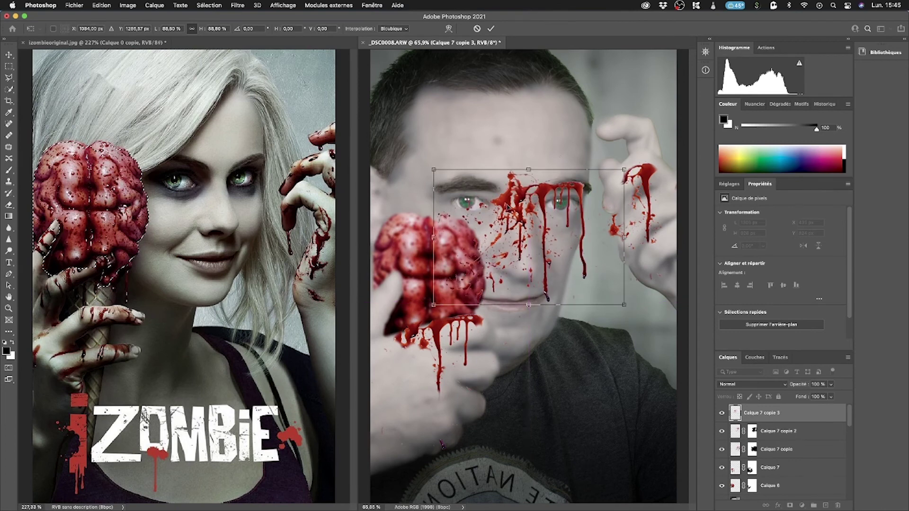
key("Return")
key("b")
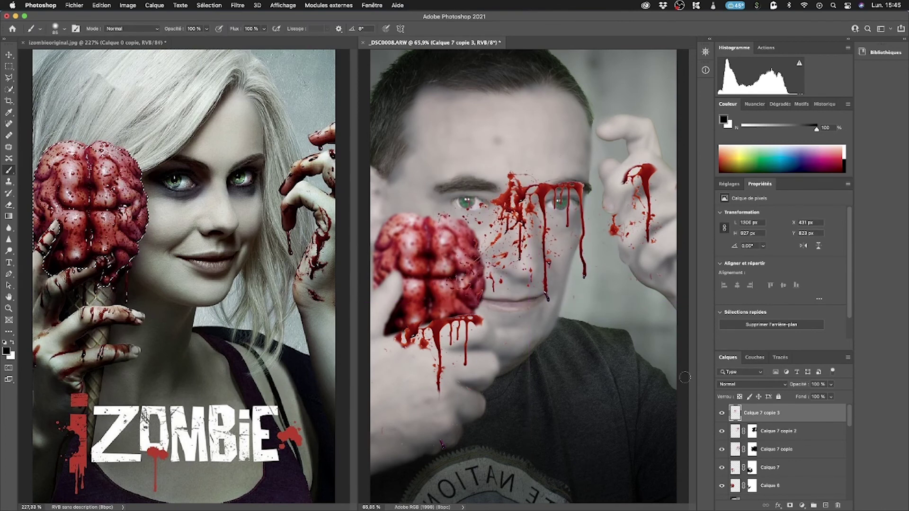
Step: Add a layer mask to the face blood and hide all but small spots beside one eye, then select the Calque 7 copie 2 layer
left_click(790, 506)
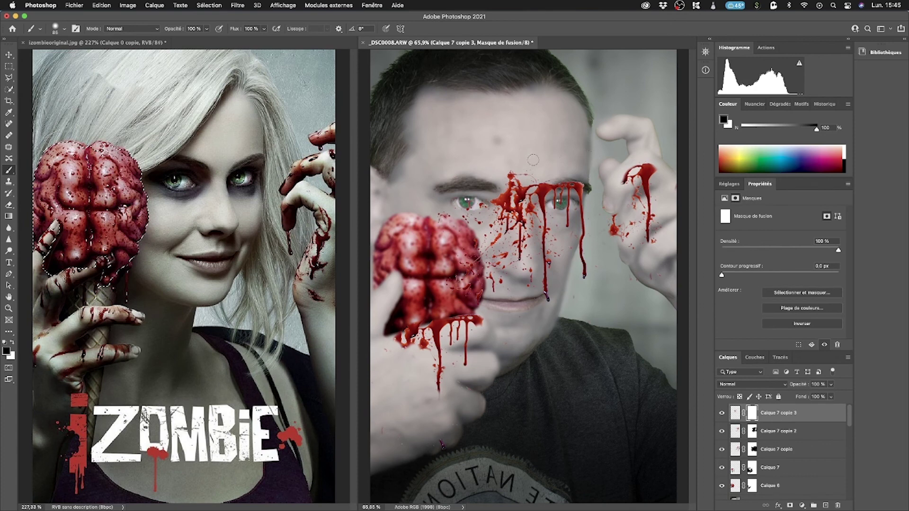
mouse_move(512, 172)
left_mouse_down()
mouse_move(501, 209)
mouse_move(579, 187)
mouse_move(567, 213)
left_mouse_up()
mouse_move(582, 277)
left_mouse_down()
mouse_move(589, 227)
mouse_move(519, 247)
mouse_move(545, 256)
left_mouse_up()
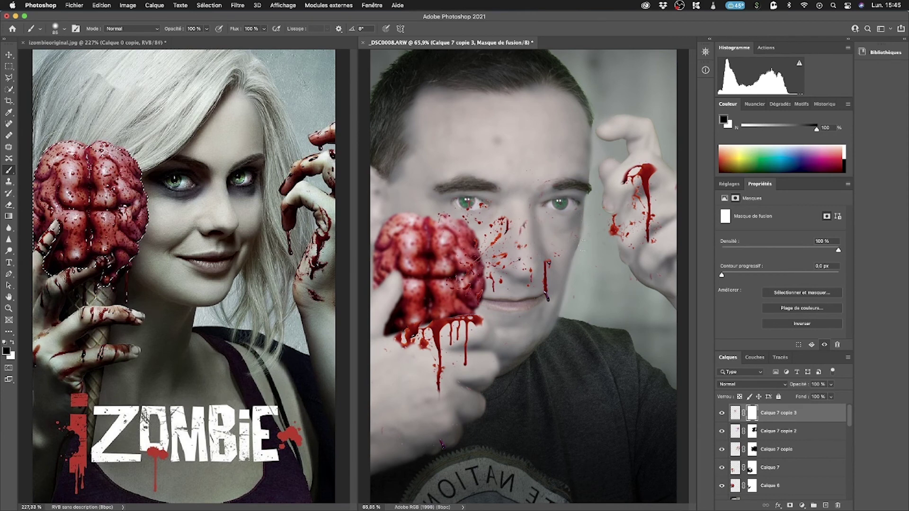
mouse_move(509, 220)
left_mouse_down()
mouse_move(495, 244)
mouse_move(548, 290)
mouse_move(514, 262)
mouse_move(494, 285)
mouse_move(478, 246)
mouse_move(474, 258)
left_mouse_up()
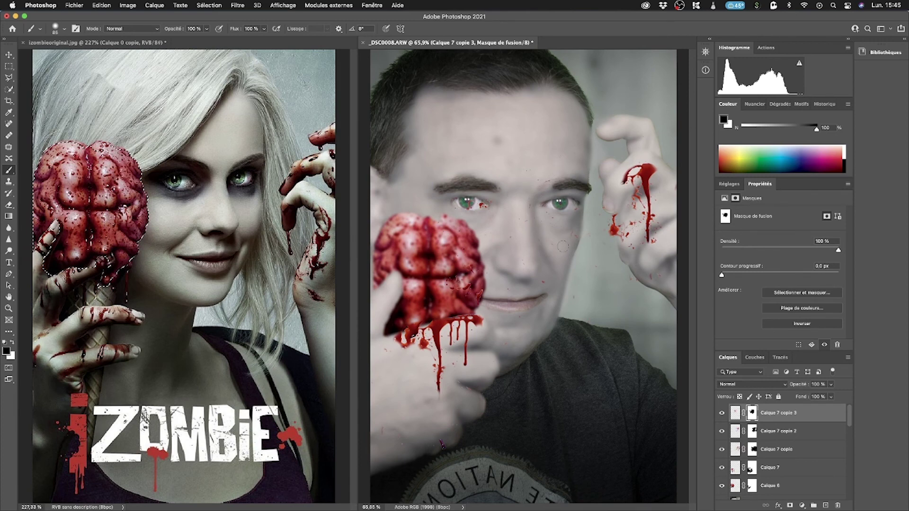
mouse_move(562, 247)
left_mouse_down()
mouse_move(586, 239)
mouse_move(514, 167)
mouse_move(469, 203)
left_mouse_up()
left_click(770, 432)
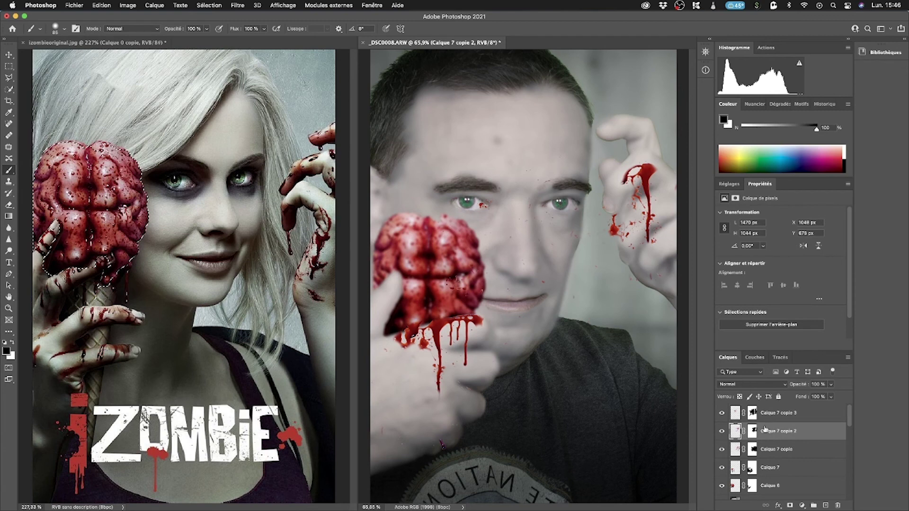
Step: Check the Calque 7 copie 2 blood with its visibility off and on, and mask out its stray splatter on the raised hand
left_click(722, 432)
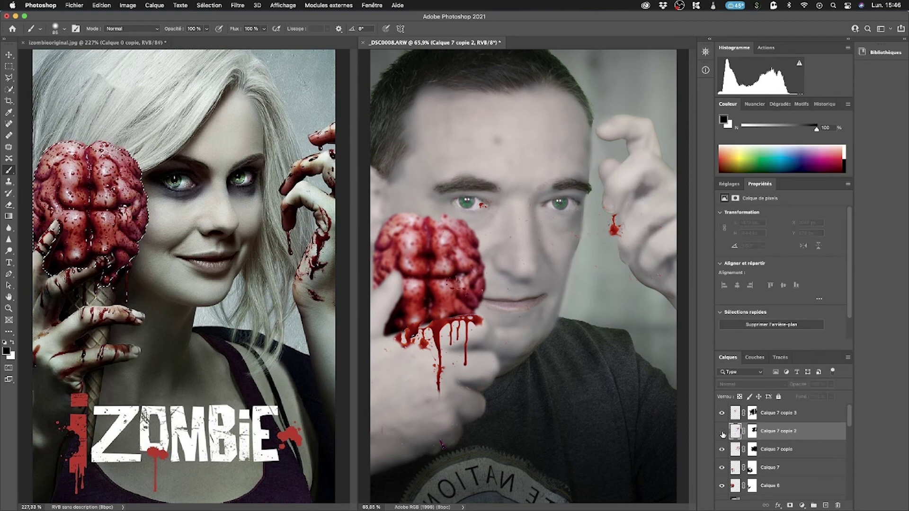
left_click(722, 432)
left_click(722, 432)
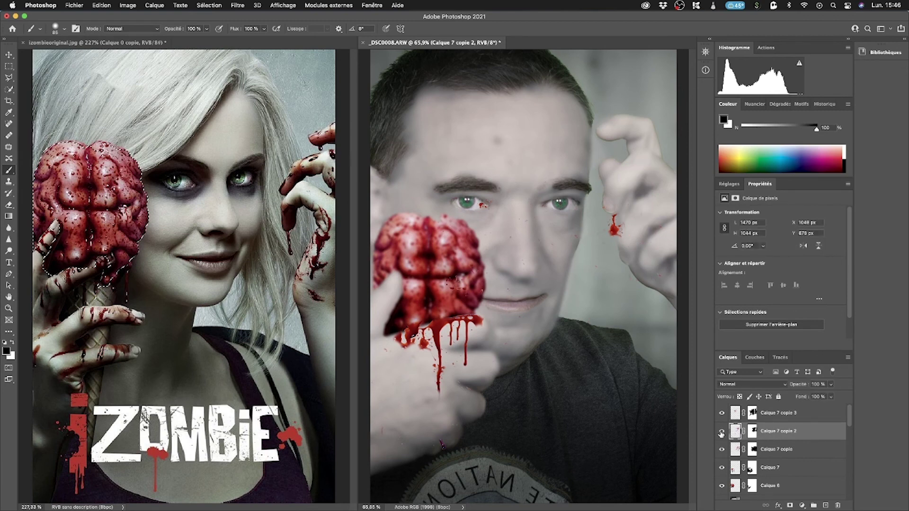
left_click(722, 432)
left_click_drag(631, 220, 625, 237)
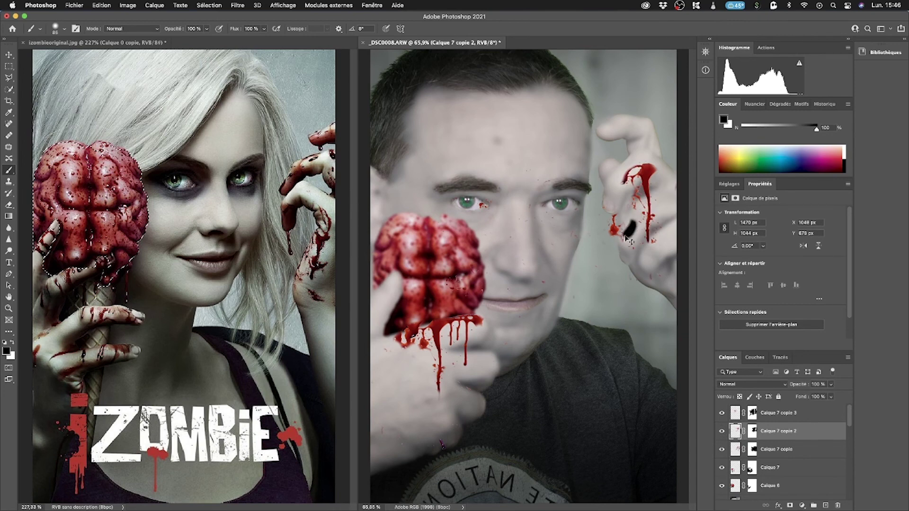
key("super+z")
left_click(753, 431)
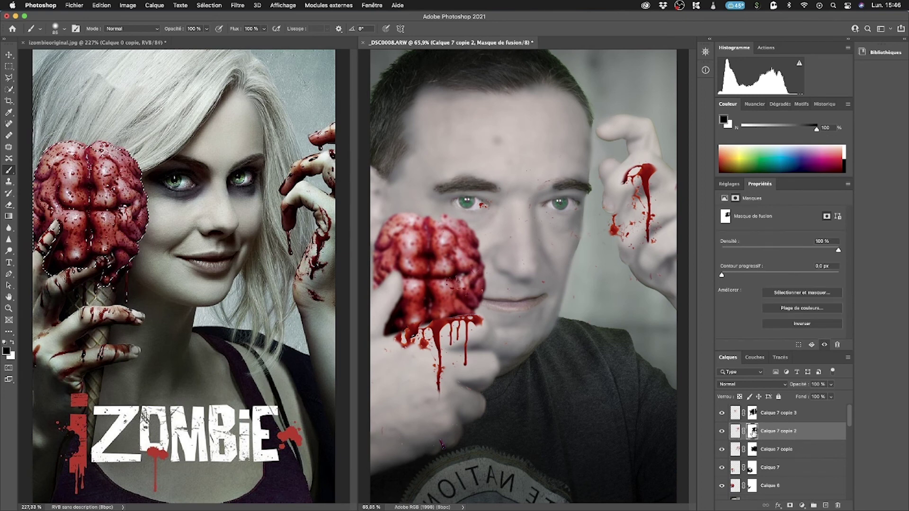
mouse_move(632, 217)
left_mouse_down()
mouse_move(626, 233)
mouse_move(636, 238)
left_mouse_up()
Step: Select the Calque 7 copie layer mask and compare the raised hand with that blood layer hidden and shown
left_click(753, 449)
left_click(723, 452)
left_click(723, 452)
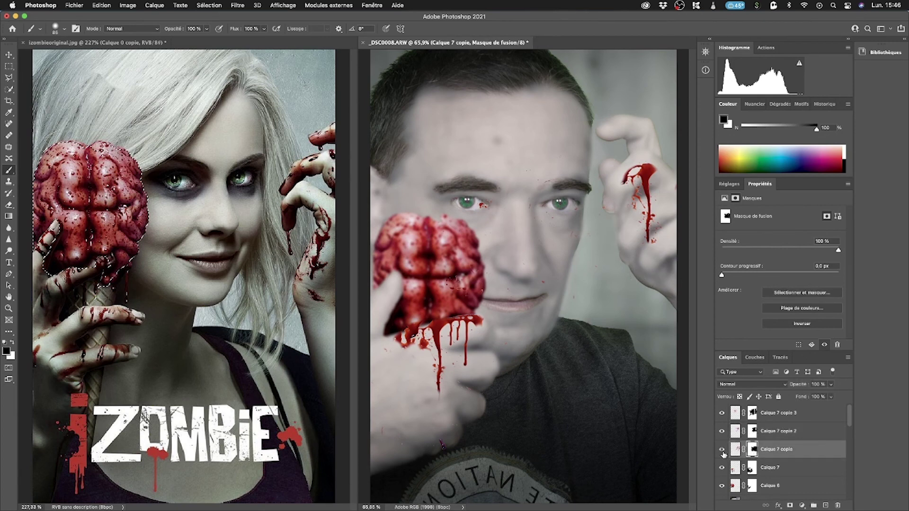
left_click(723, 453)
left_click(723, 452)
Step: In izombieoriginal.jpg, reduce the Quick Selection brush to about 14 px and clear the existing selection
left_click(28, 84)
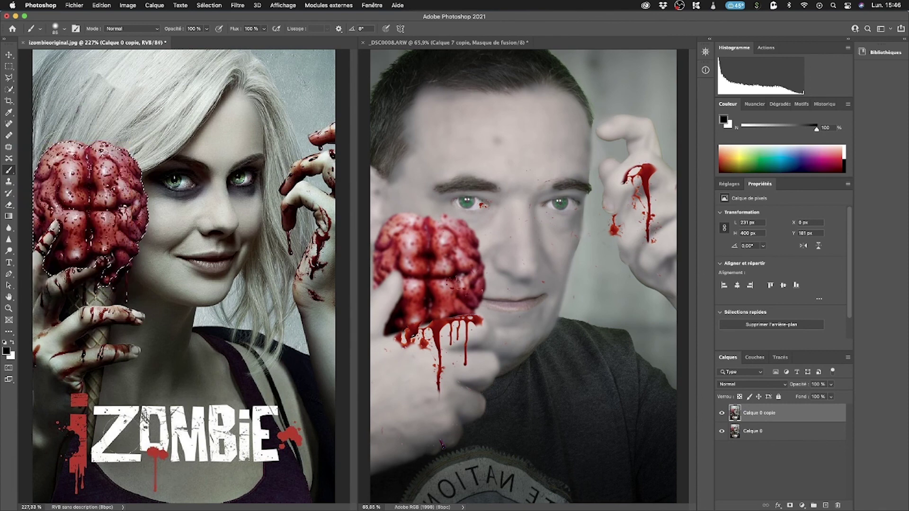
left_click(11, 90)
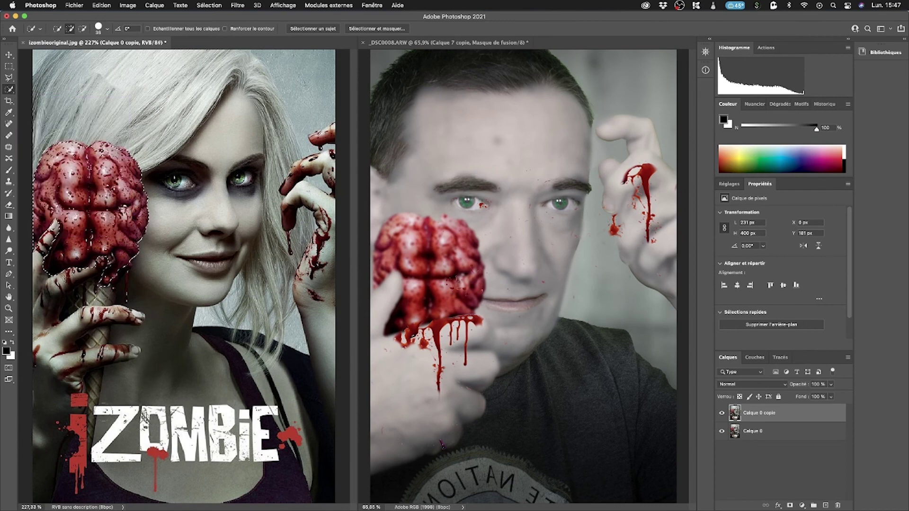
left_click_drag(106, 412, 125, 420)
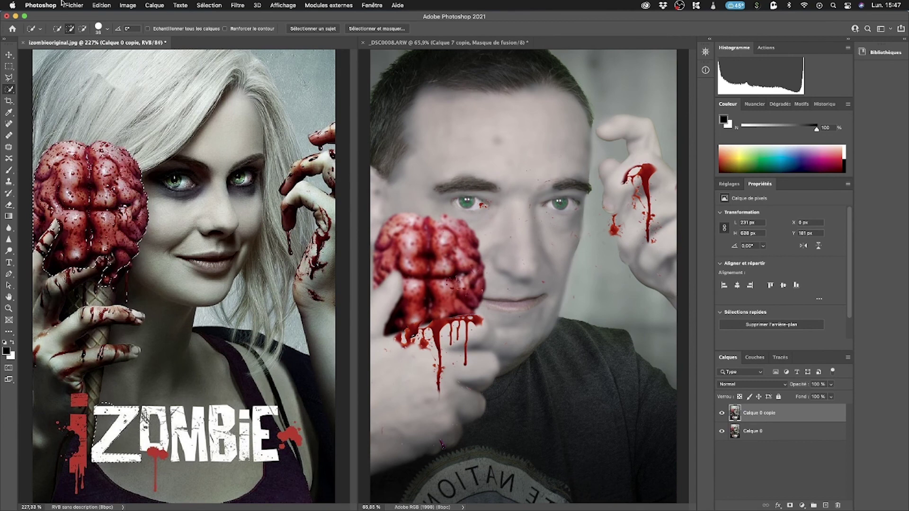
left_click(104, 30)
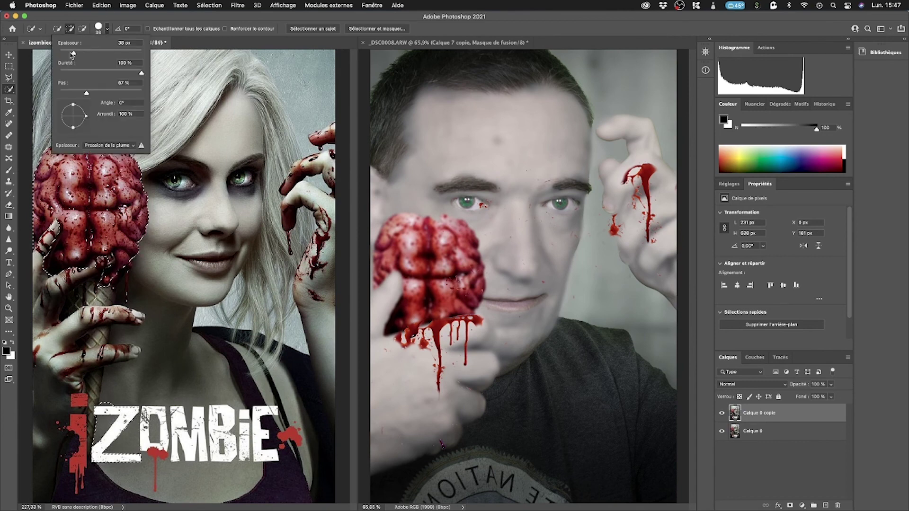
left_click_drag(72, 55, 65, 54)
key("Return")
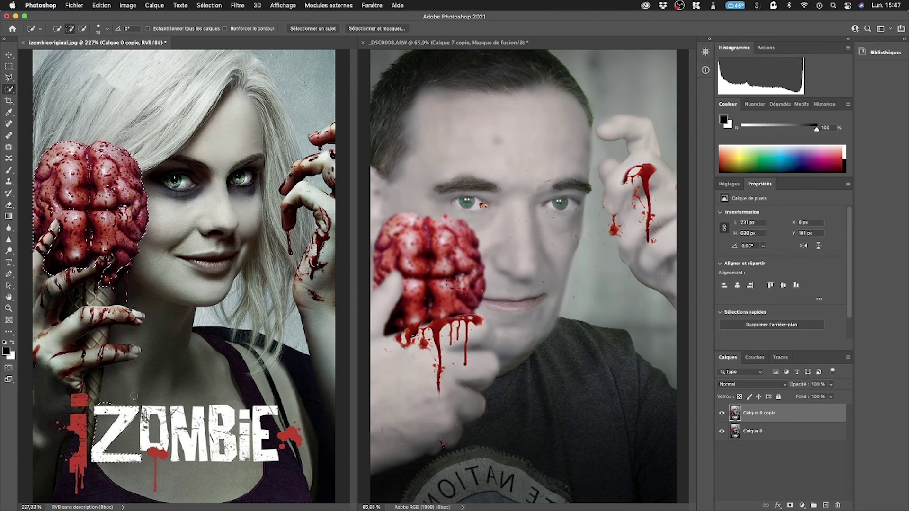
key("super+d")
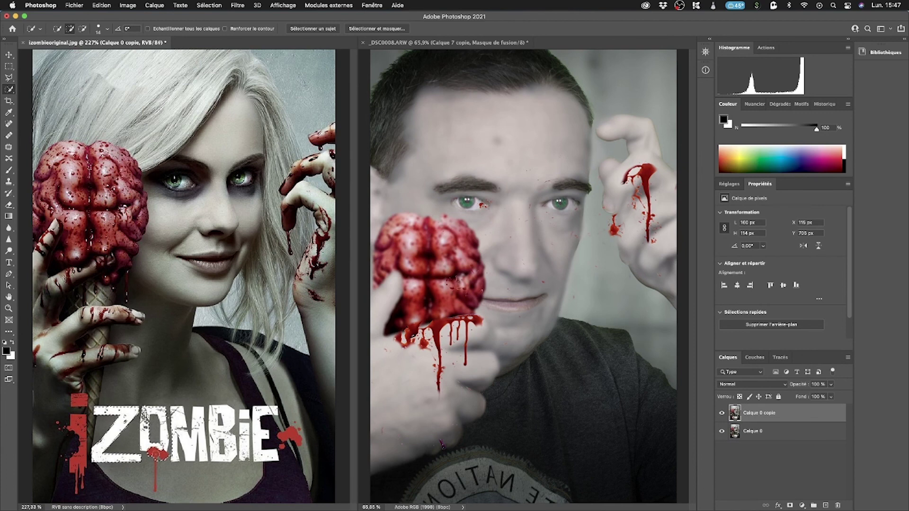
Step: Quick-select the white ZOMBiE lettering with its red splatter, subtracting any excess area around the last letter
left_click(156, 456)
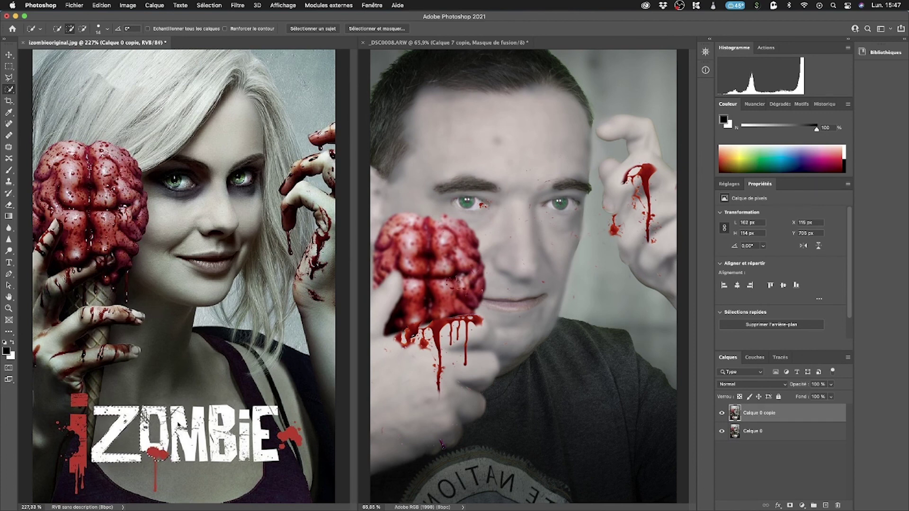
left_click(188, 442)
left_click(203, 445)
left_click(219, 444)
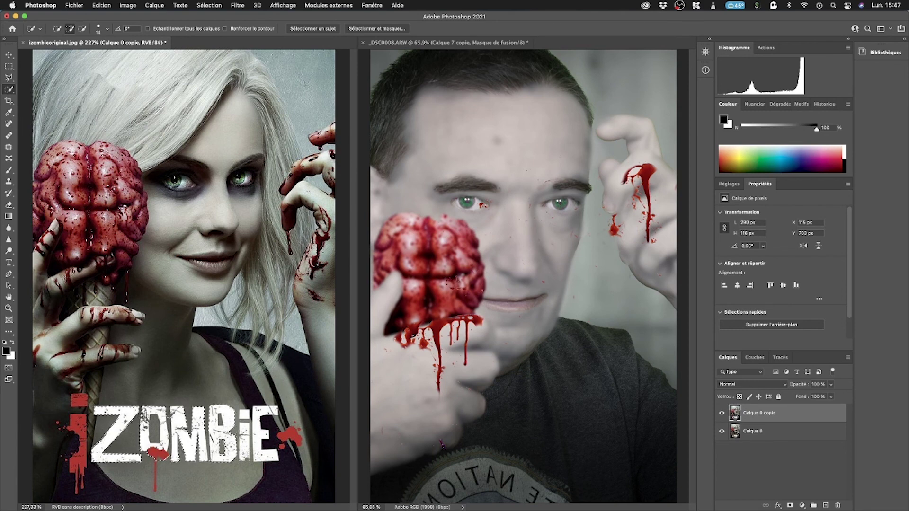
left_click(247, 429)
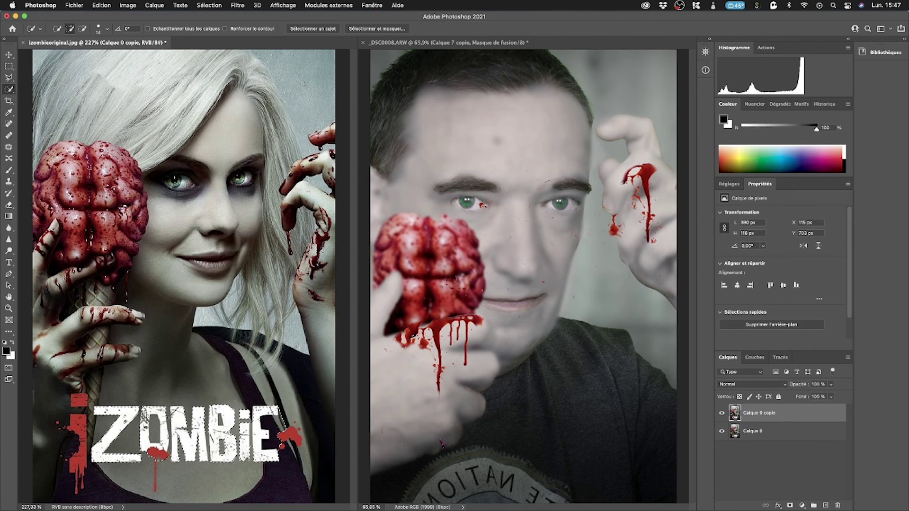
left_click(268, 458)
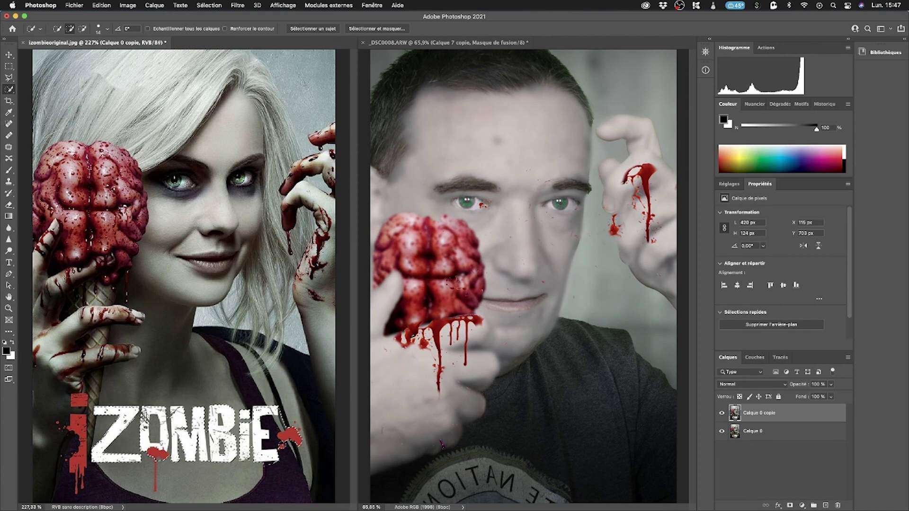
key("alt")
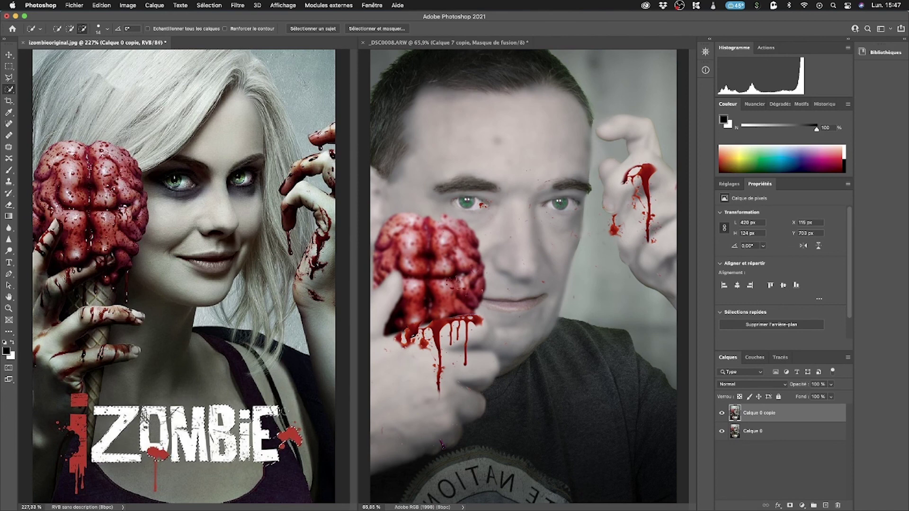
left_click(275, 432)
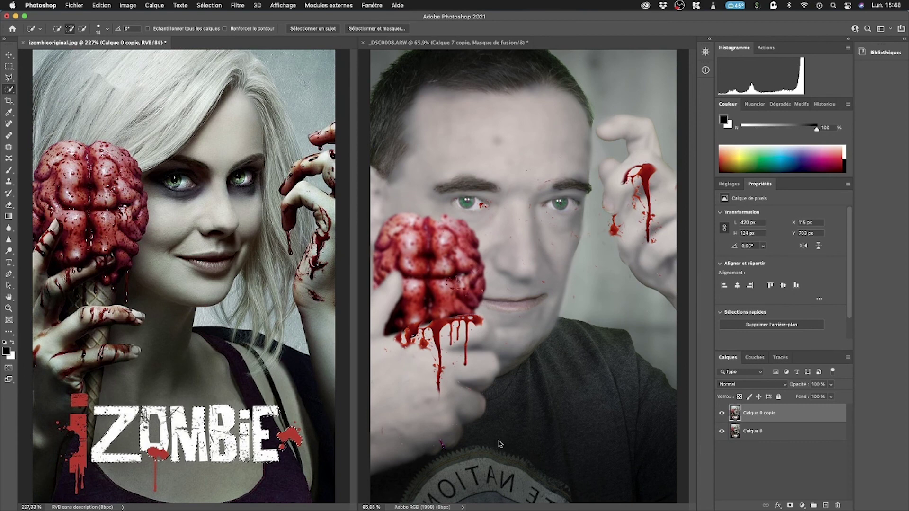
Step: Paste the ZOMBiE lettering into _DSC0008.ARW, scale it to 294.79%, and place it across the lower chest
left_click(437, 44)
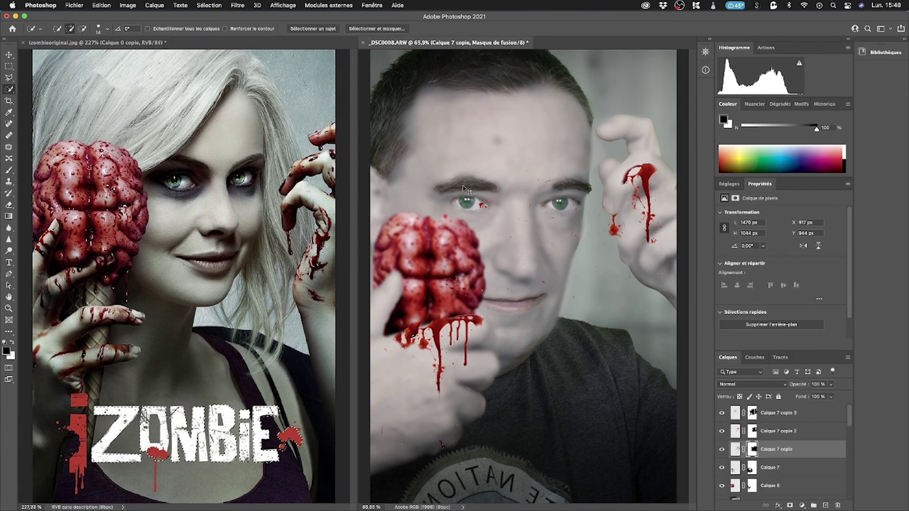
key("super+v")
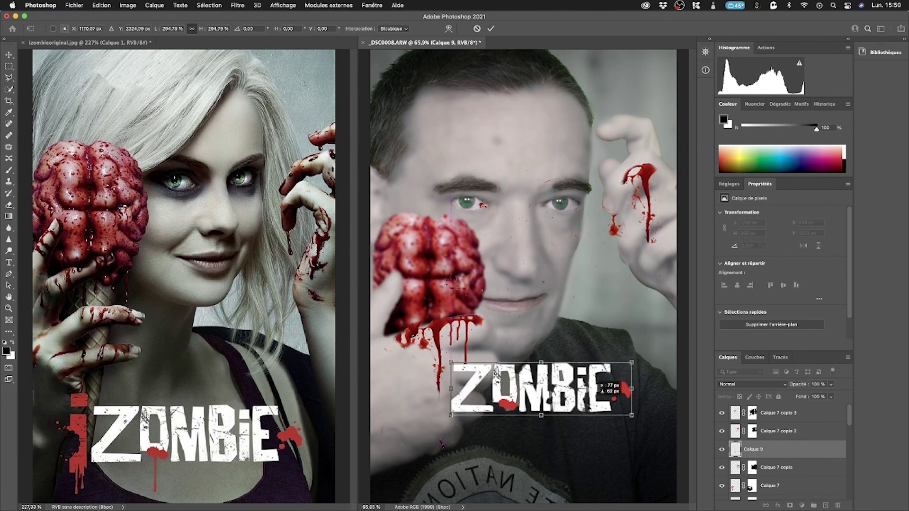
left_click_drag(566, 404, 564, 451)
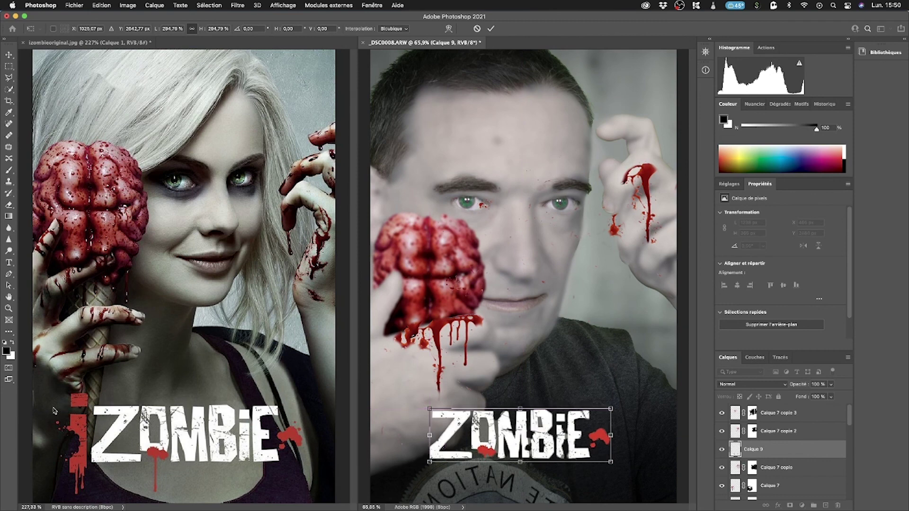
key("Return")
Step: Add the poster's red i as a separate layer, scaled to 344.67%, and place it just before the ZOMBiE lettering
key("w")
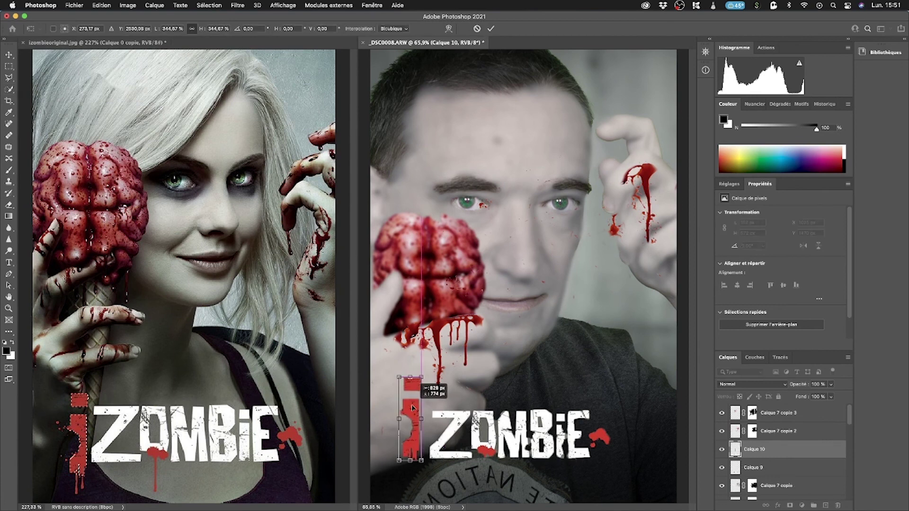
left_click_drag(399, 411, 410, 417)
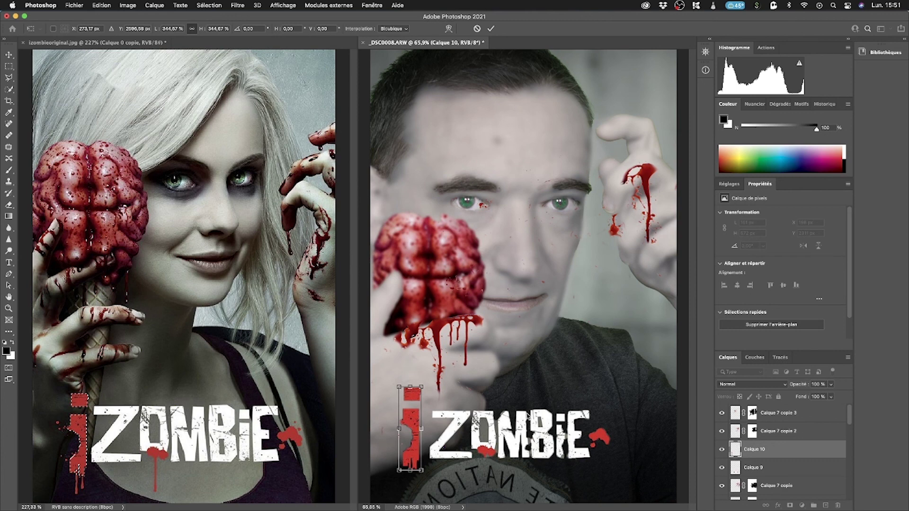
key("Return")
key("w")
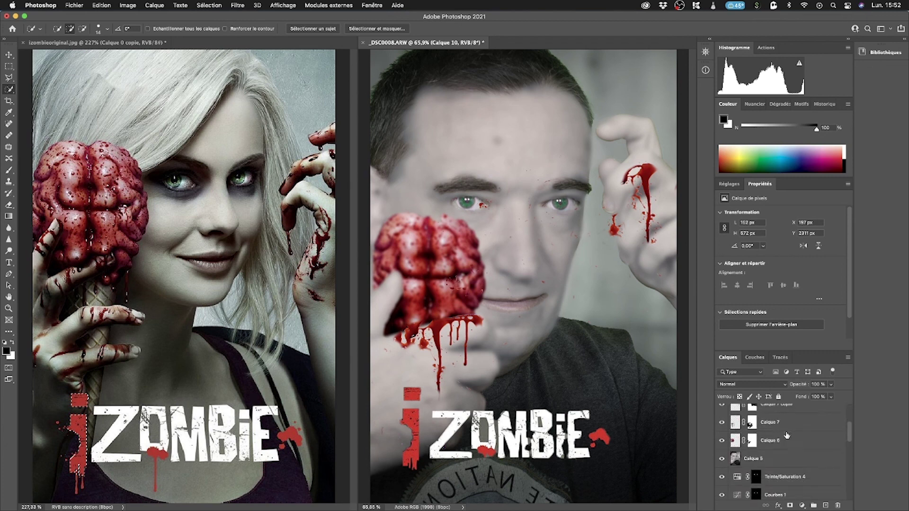
Step: Stamp all visible layers into a new merged layer above Calque 7 copie 3
left_click(733, 412)
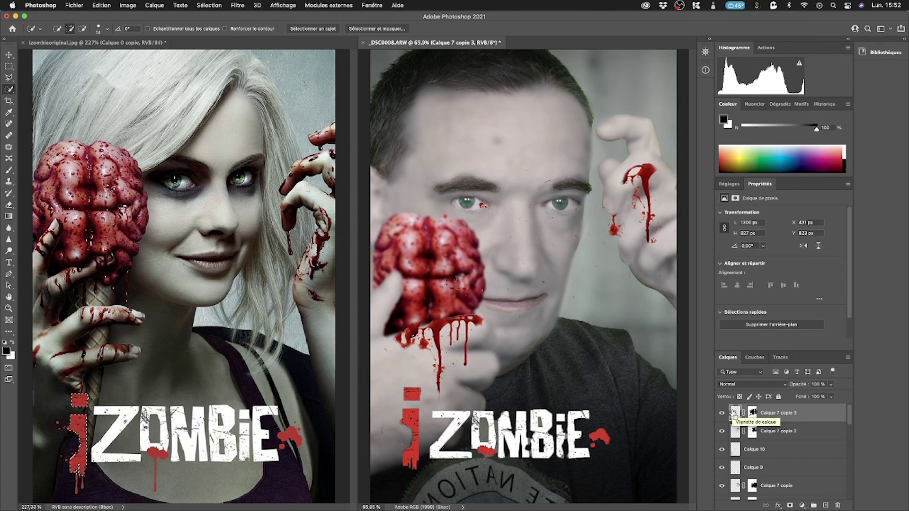
key("alt+shift+super+e")
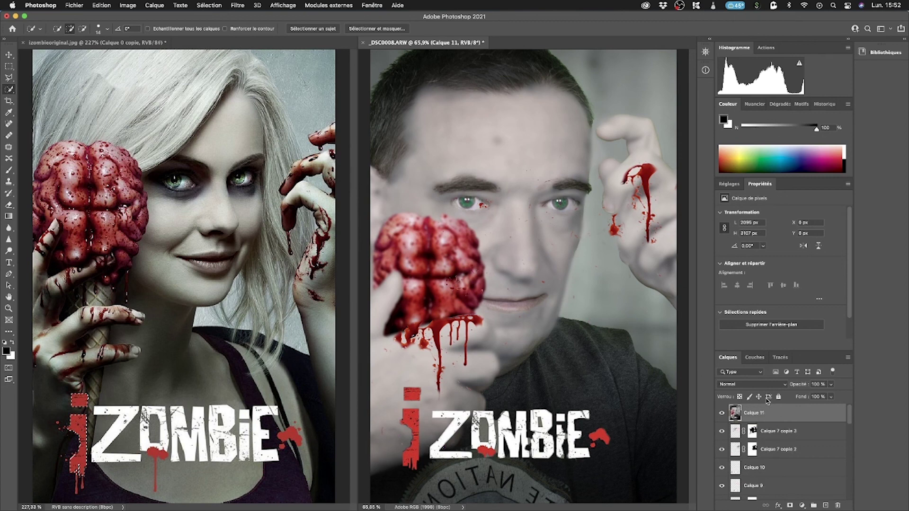
Step: Try adding 9.51% uniform noise to the merged layer, and compare the image with that layer hidden and shown
left_click(235, 4)
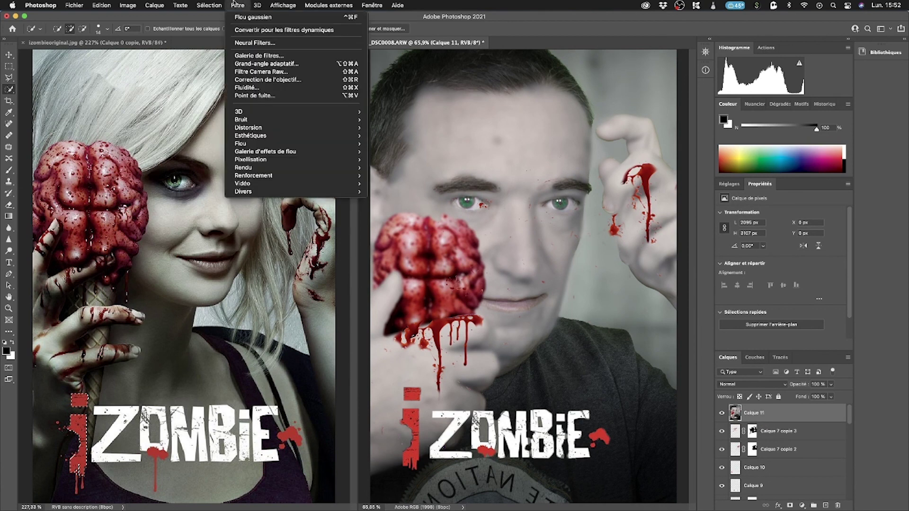
mouse_move(279, 122)
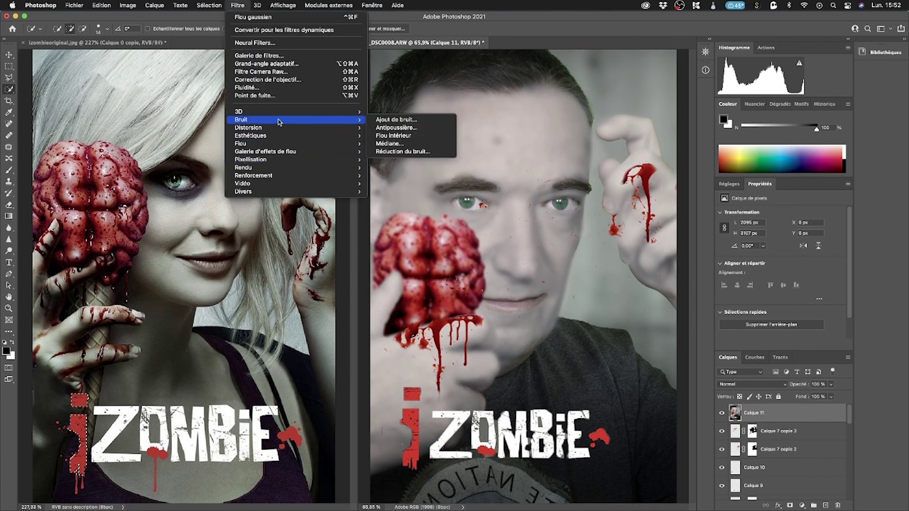
left_click(391, 123)
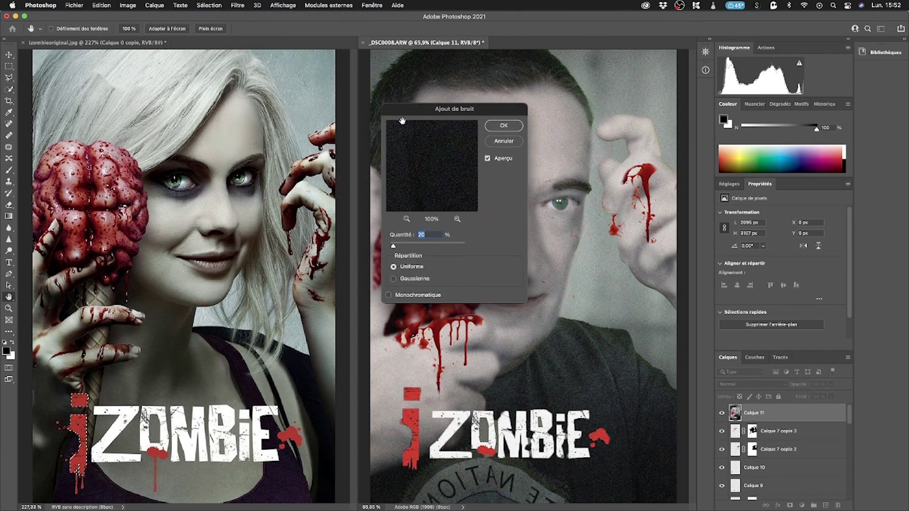
left_click_drag(423, 112, 750, 181)
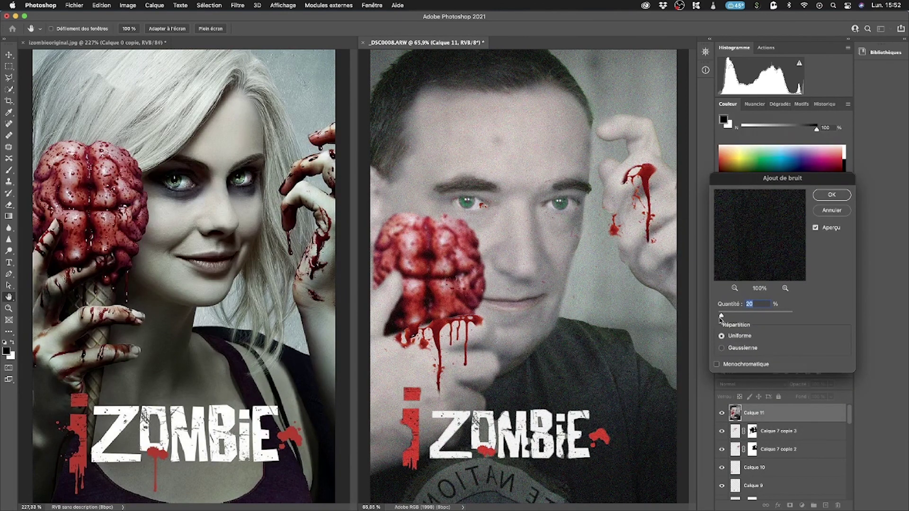
left_click_drag(721, 316, 719, 317)
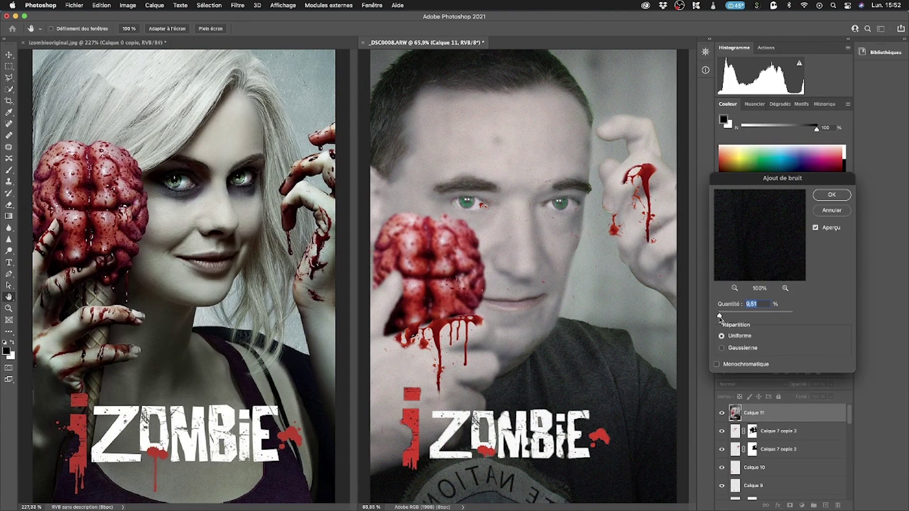
left_click(832, 195)
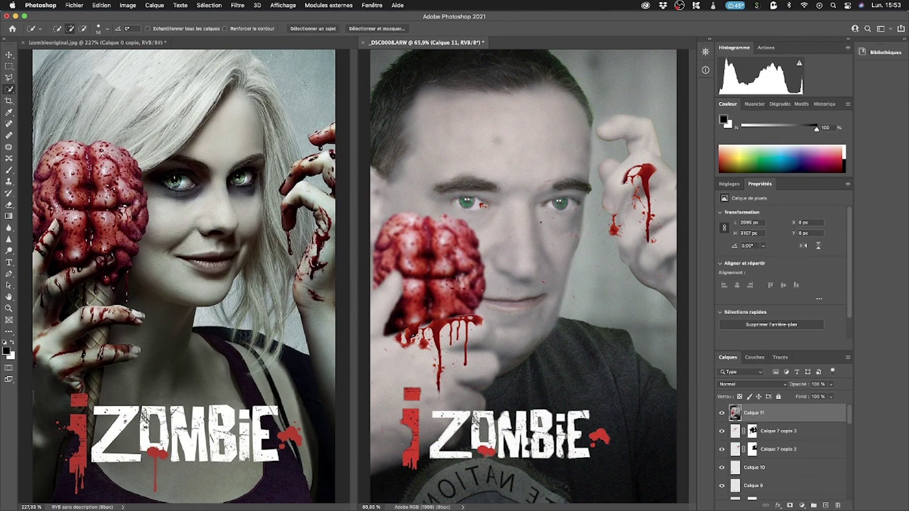
left_click(722, 413)
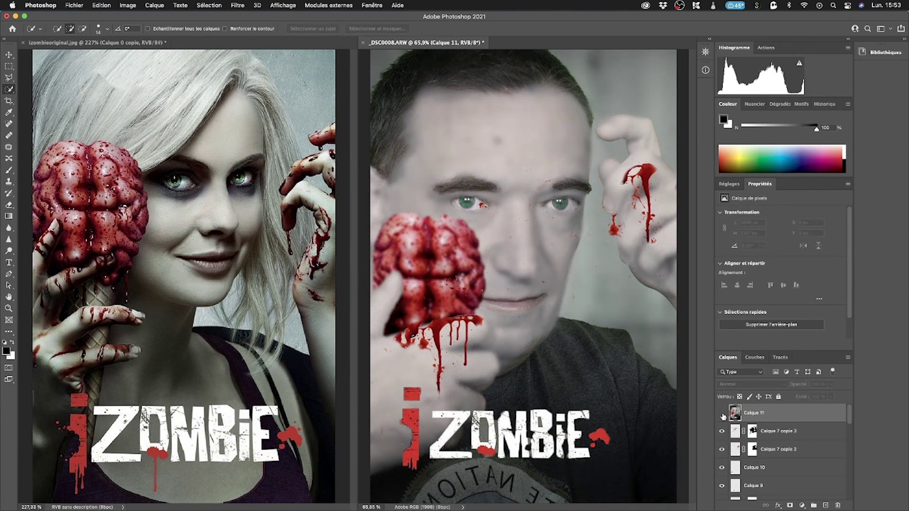
left_click(722, 414)
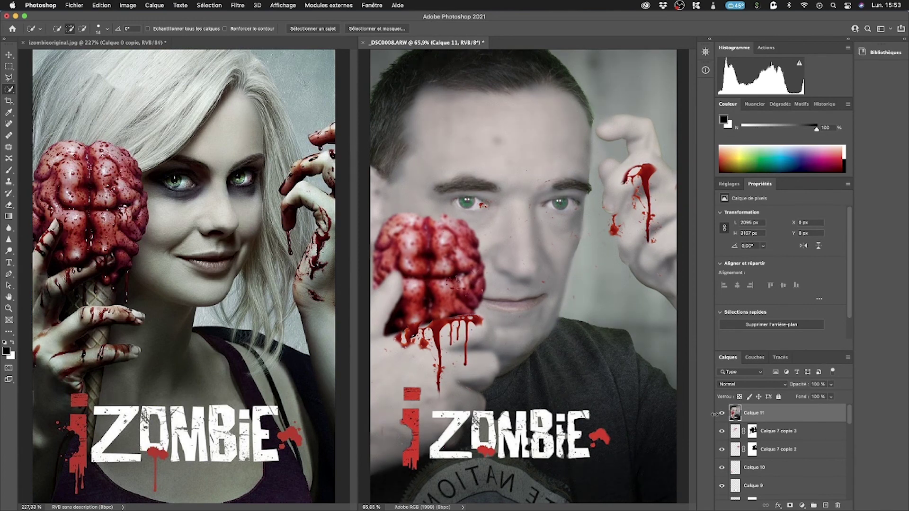
Step: Apply the Camera Raw filter to the merged layer Calque 11 with grain 39 and vignetting -24
left_click(238, 5)
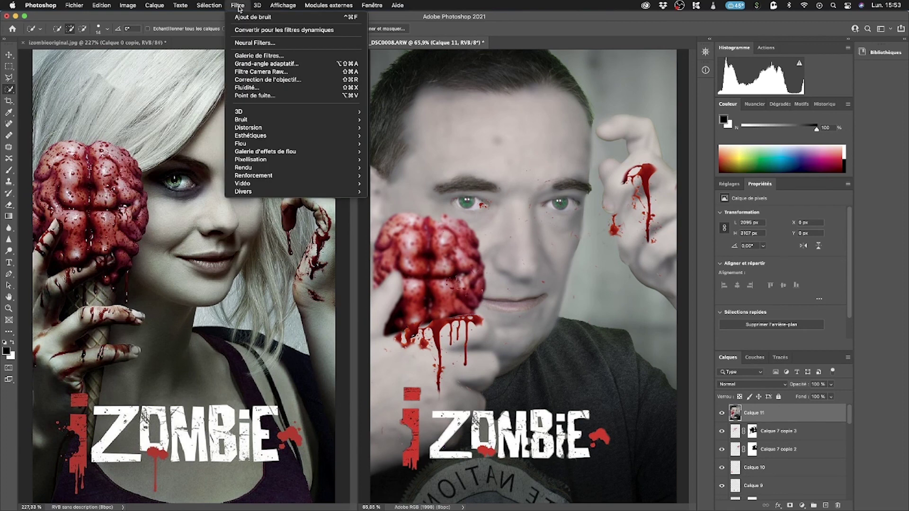
left_click(299, 73)
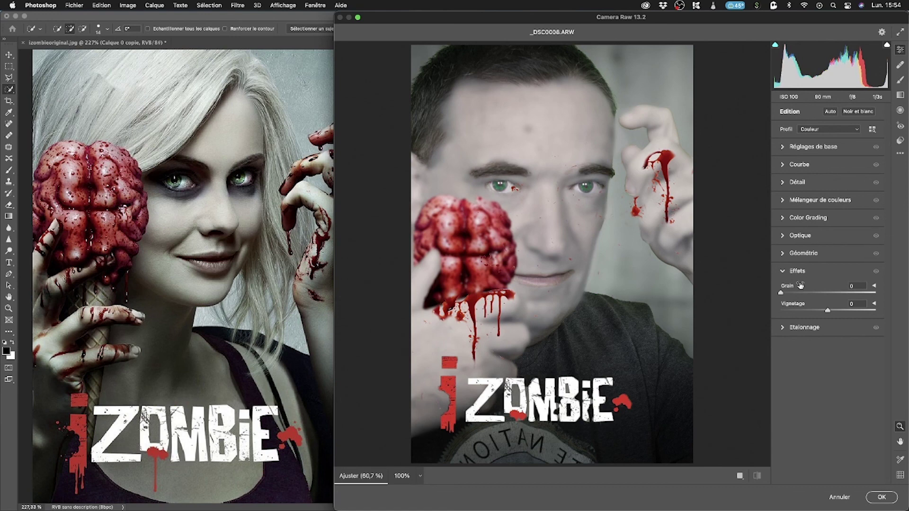
left_click(782, 147)
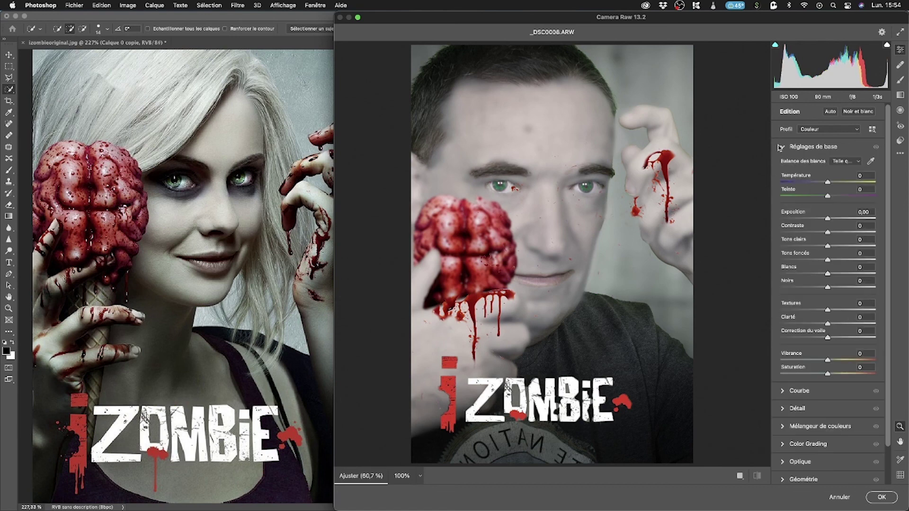
left_click(781, 148)
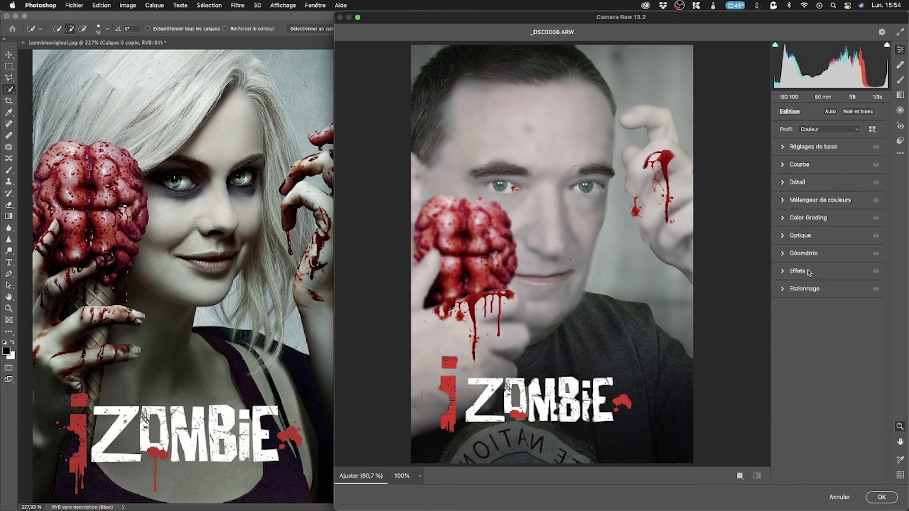
left_click(789, 274)
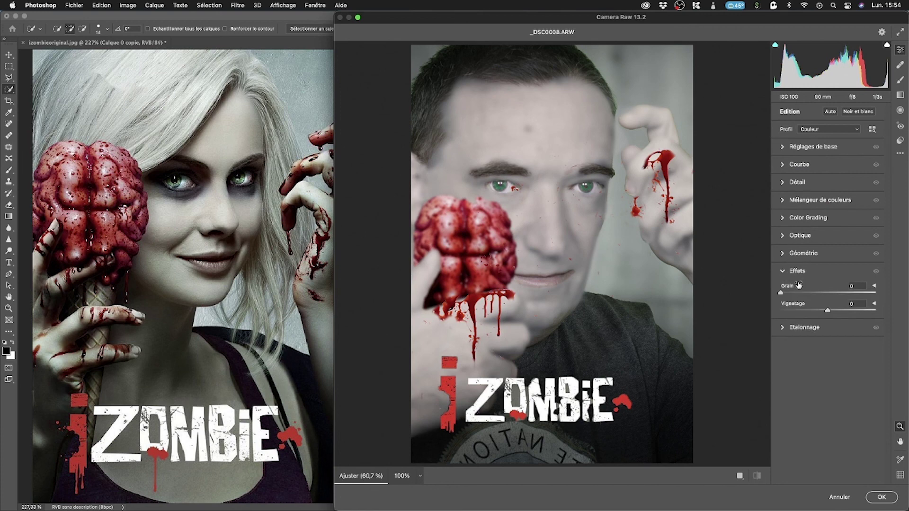
left_click_drag(782, 293, 817, 296)
mouse_move(827, 311)
left_mouse_down()
mouse_move(838, 311)
mouse_move(817, 310)
left_mouse_up()
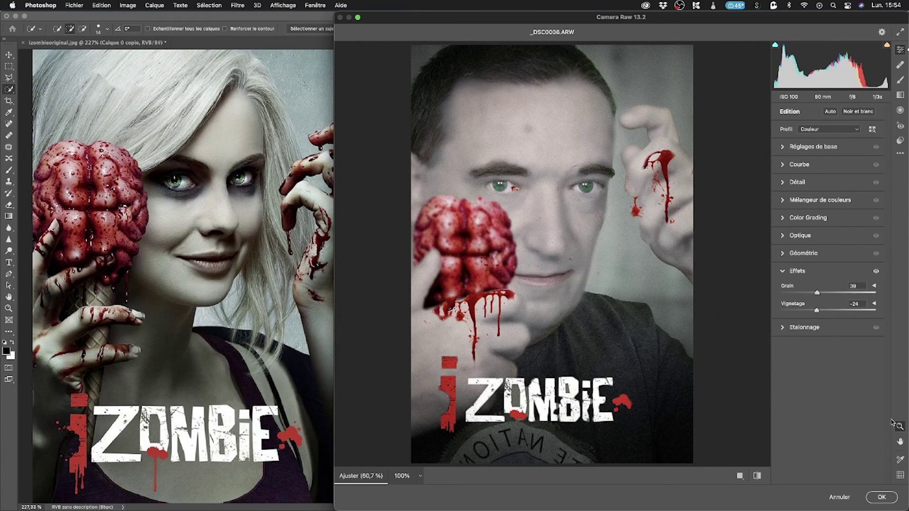
left_click(882, 498)
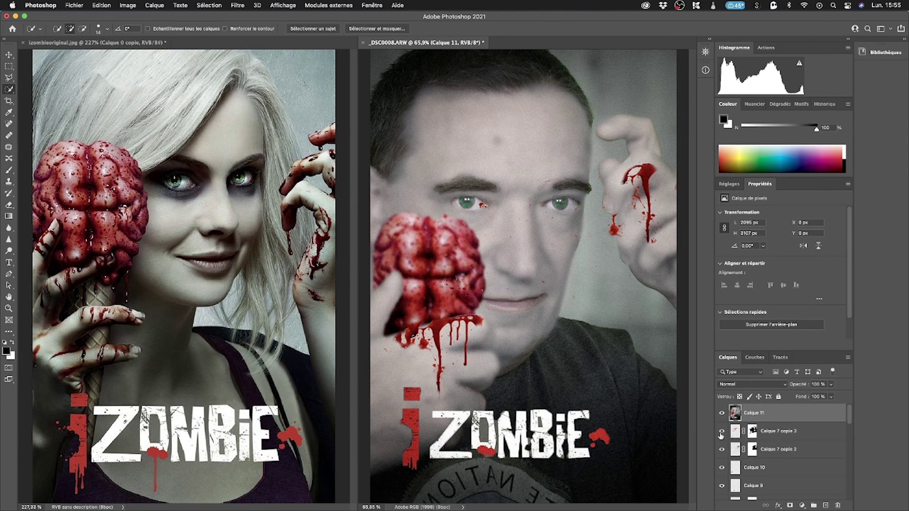
left_click(721, 431)
left_click(721, 432)
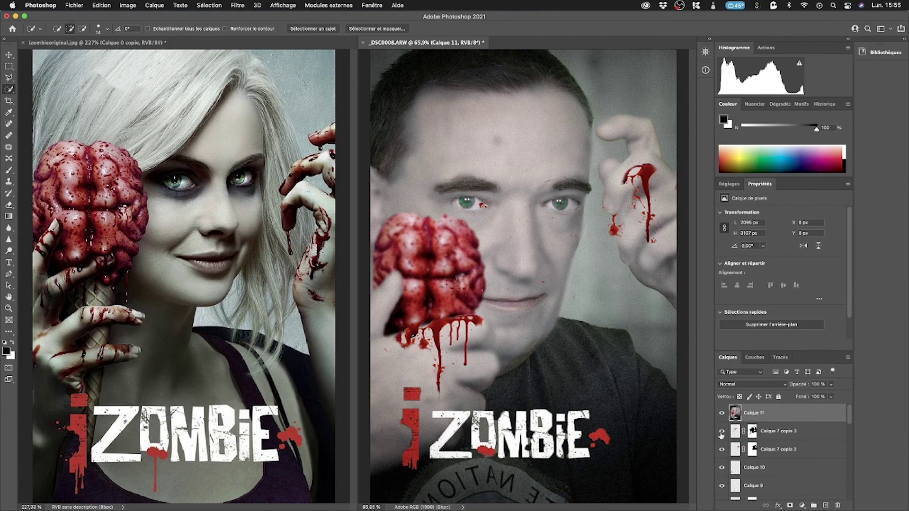